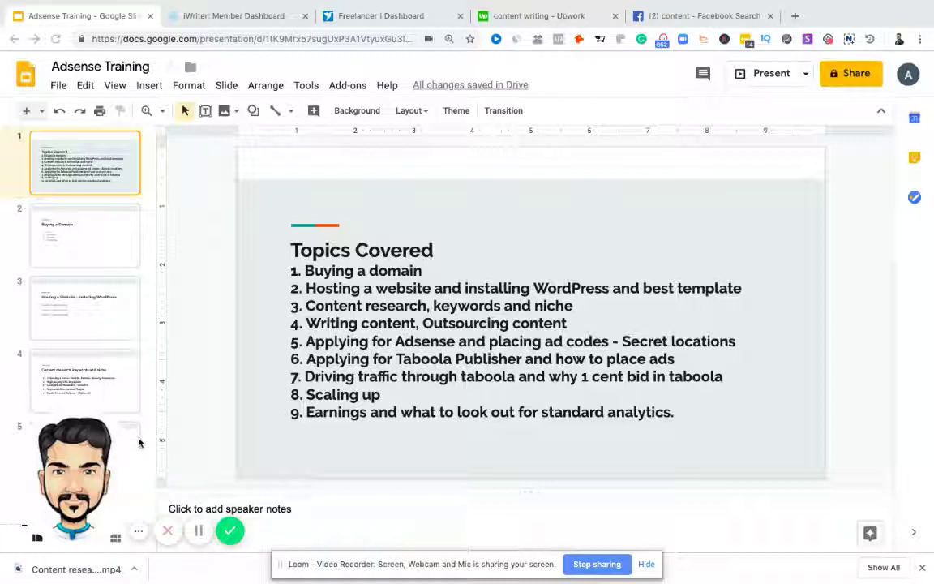
Step: Step down the filmstrip to slide 5, 'Writing content, Outsourcing content'
{"action": "mouse_move", "coordinate": [135, 434]}
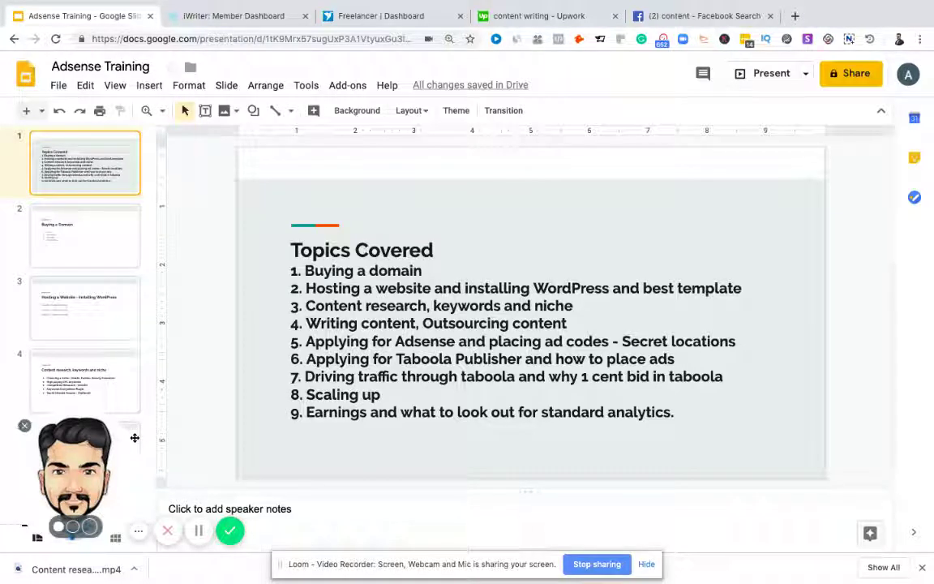
{"action": "key", "text": "Down"}
{"action": "key", "text": "Down"}
{"action": "key", "text": "Down"}
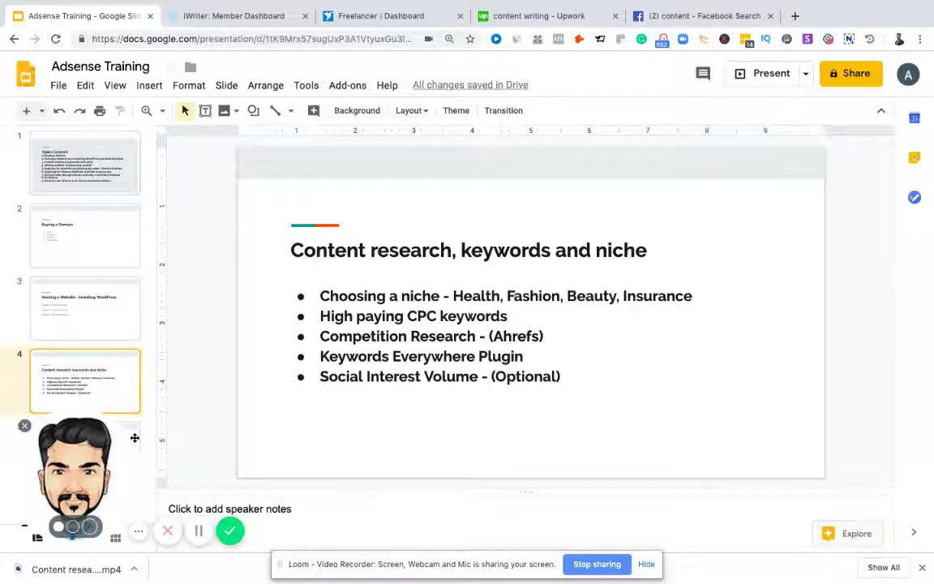
{"action": "key", "text": "Down"}
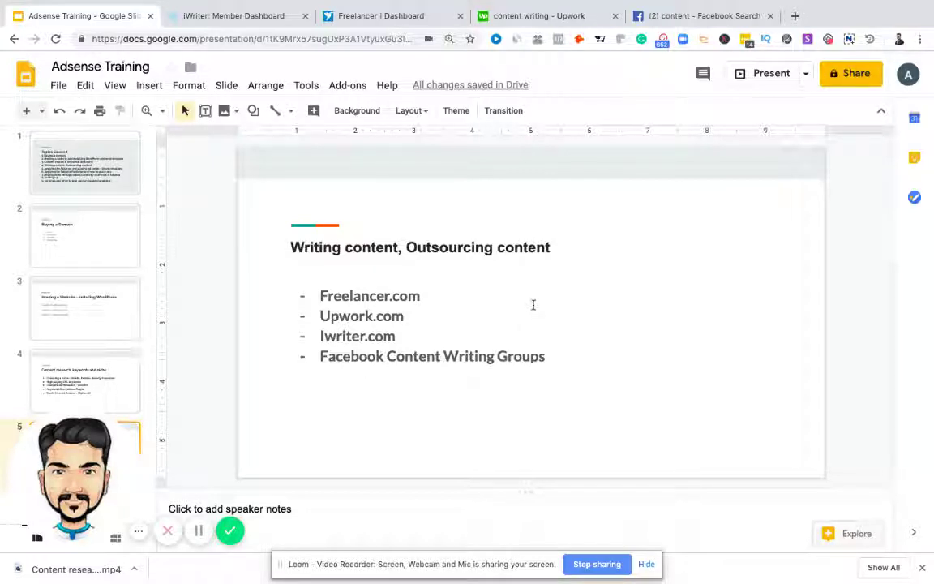
Step: Add an unbulleted line 'Listicles' below Facebook Content Writing Groups
{"action": "left_click", "coordinate": [488, 396]}
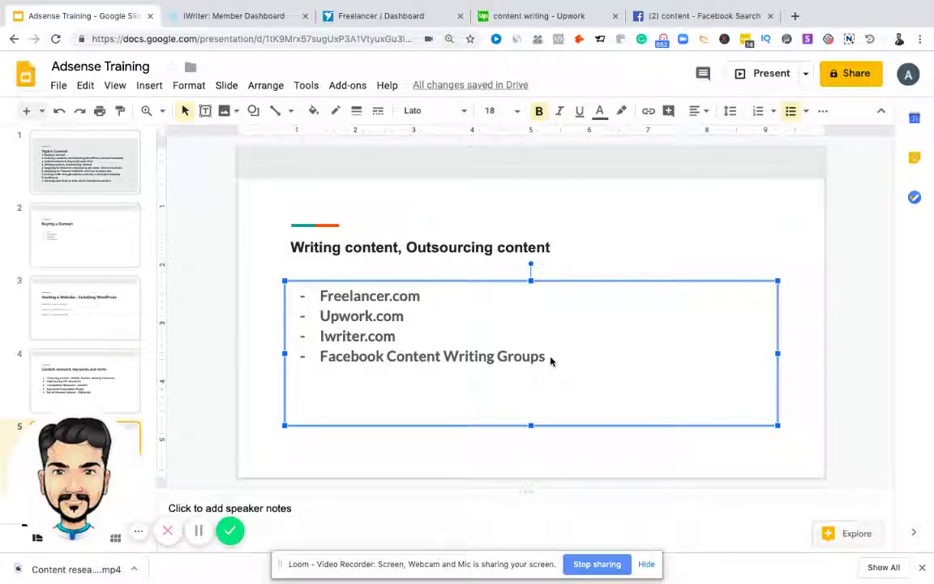
{"action": "key", "text": "Return"}
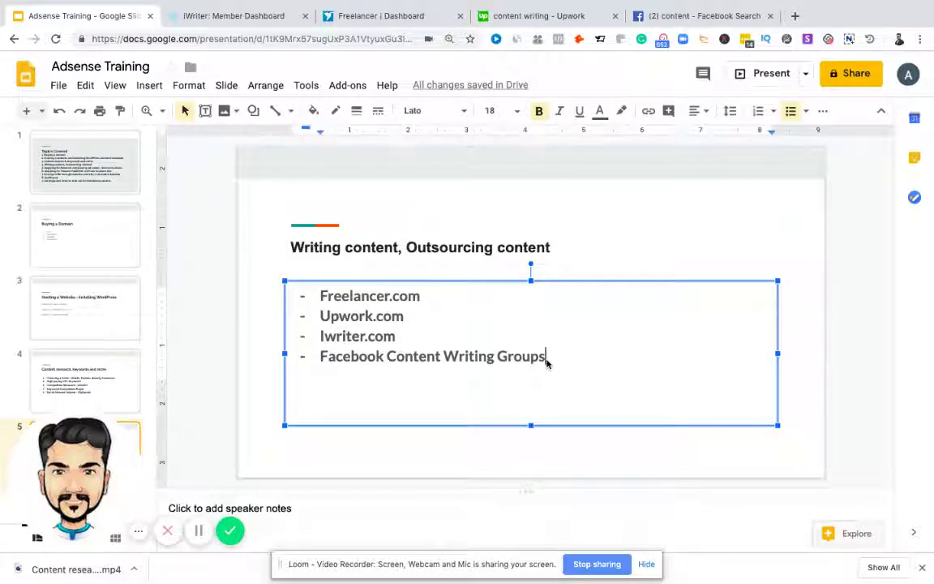
{"action": "key", "text": "Return"}
{"action": "key", "text": "BackSpace"}
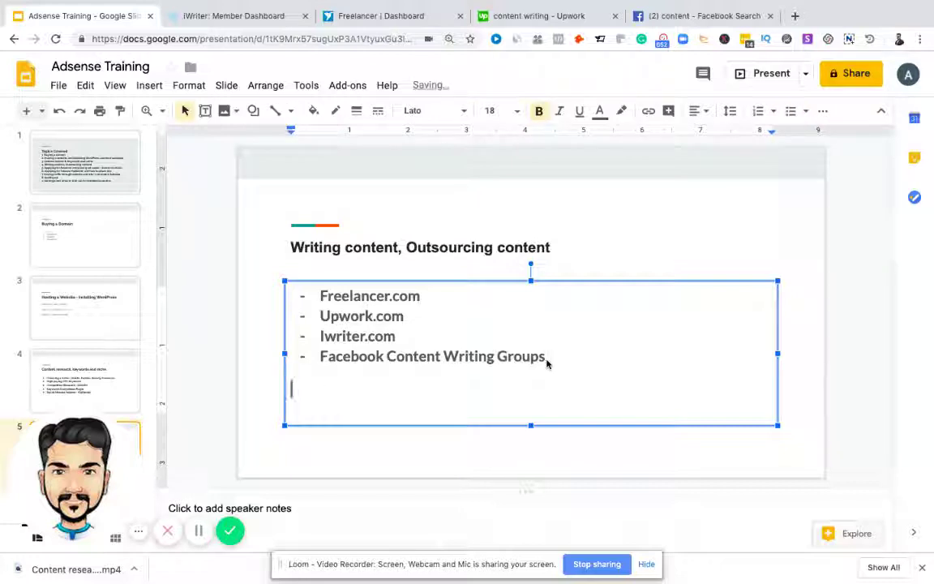
{"action": "type", "text": "Lis"}
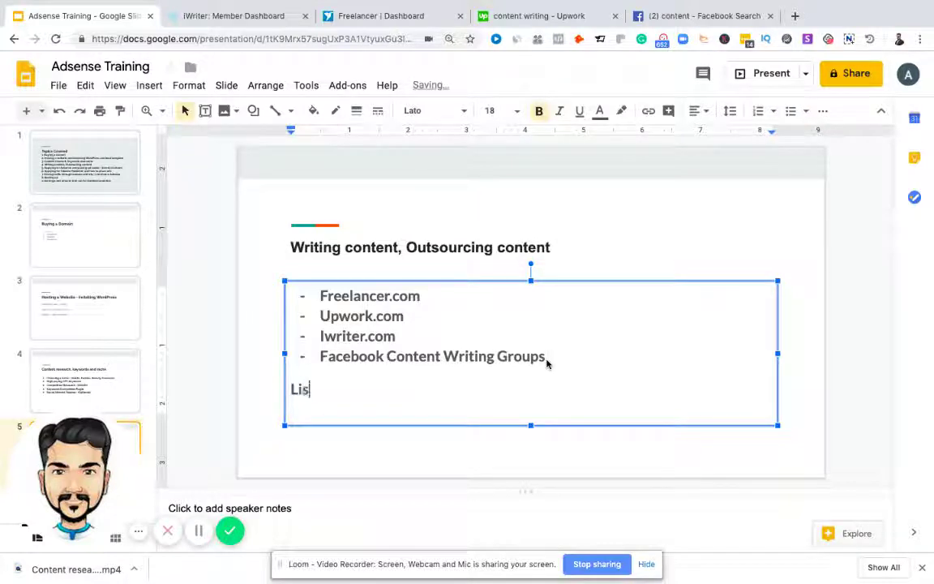
{"action": "type", "text": "ticles"}
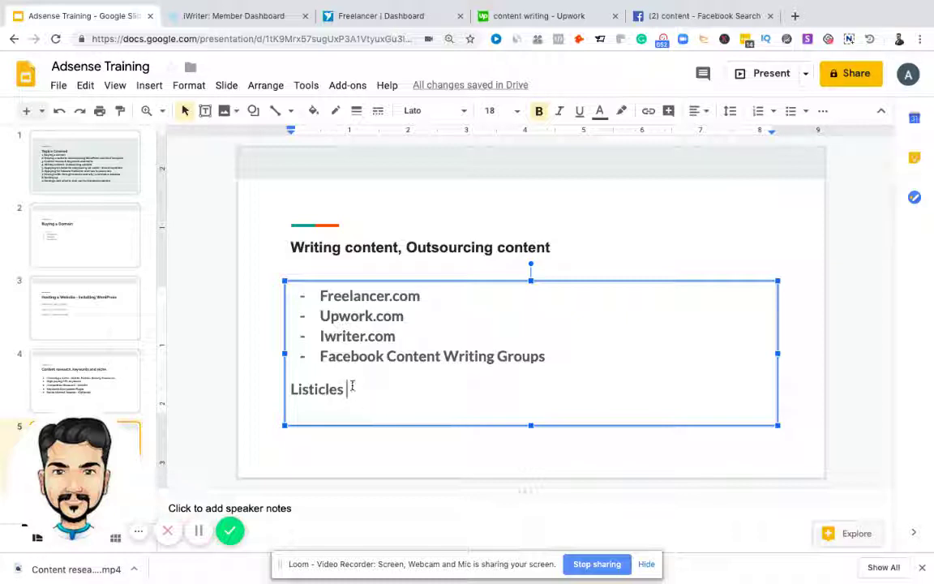
Step: Load wellness99.com in a new tab and dismiss the downloads strip
{"action": "left_click", "coordinate": [794, 15]}
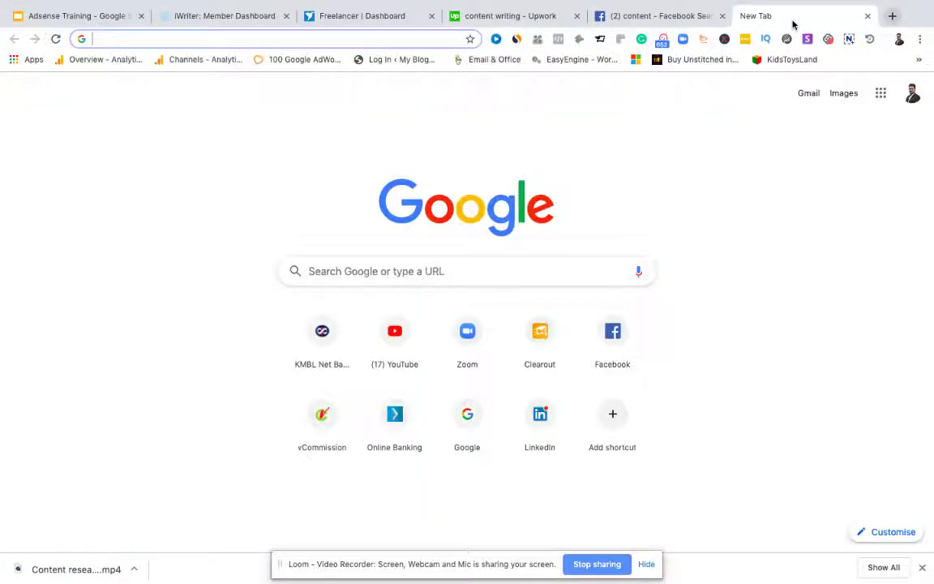
{"action": "type", "text": "well"}
{"action": "key", "text": "Return"}
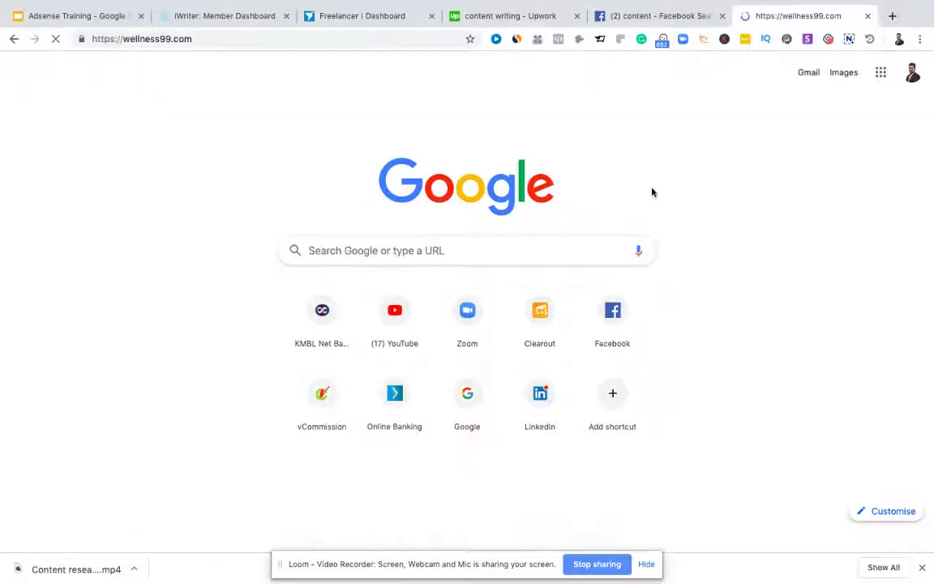
{"action": "left_click", "coordinate": [645, 565]}
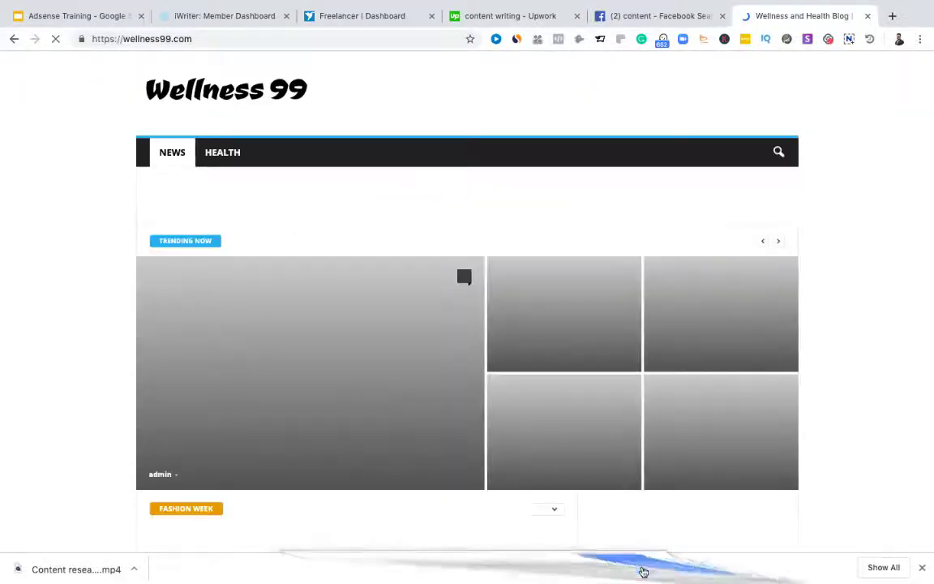
{"action": "left_click", "coordinate": [921, 567]}
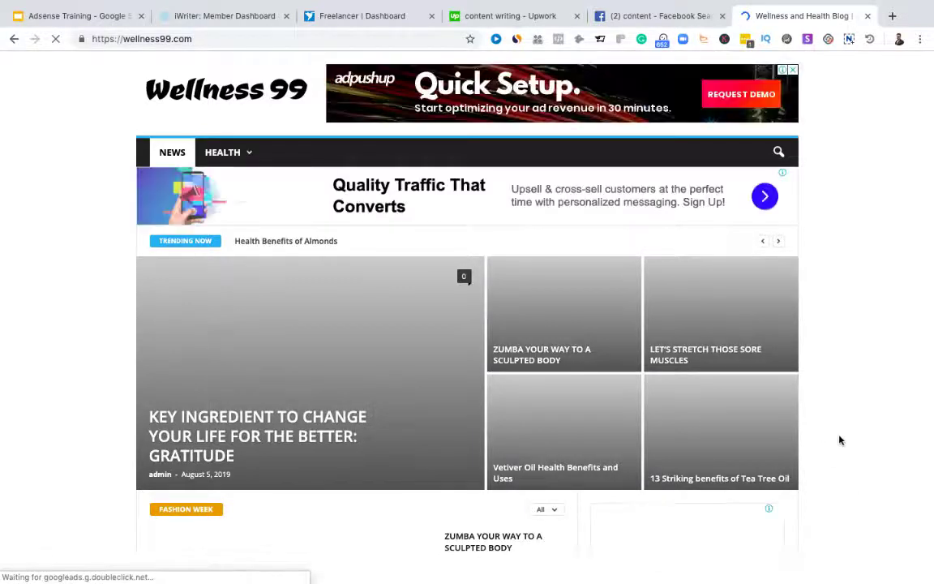
{"action": "scroll", "coordinate": [754, 406], "scroll_direction": "down", "scroll_amount": 1}
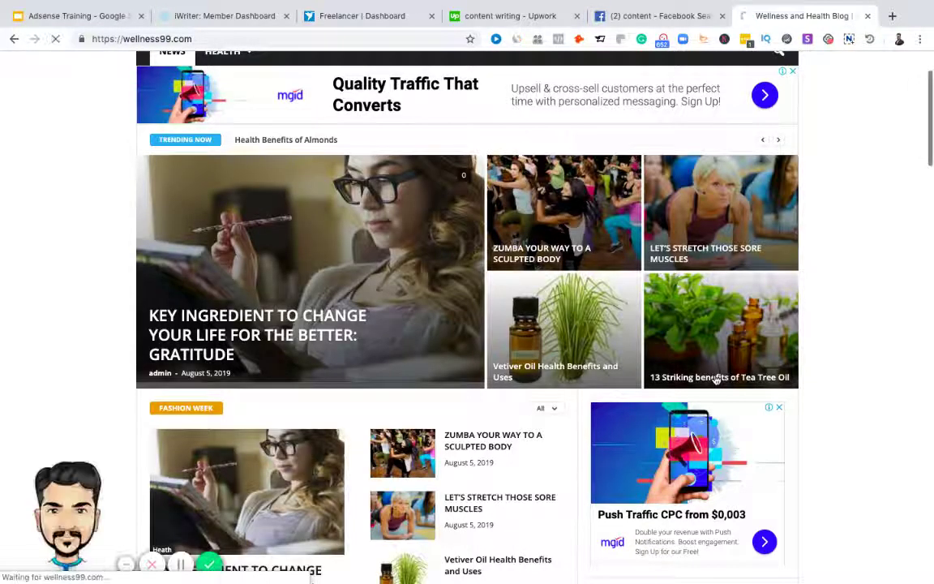
Step: Open '13 Striking benefits of Tea Tree Oil' and scroll to its first item, Antibacterial
{"action": "left_click", "coordinate": [716, 380]}
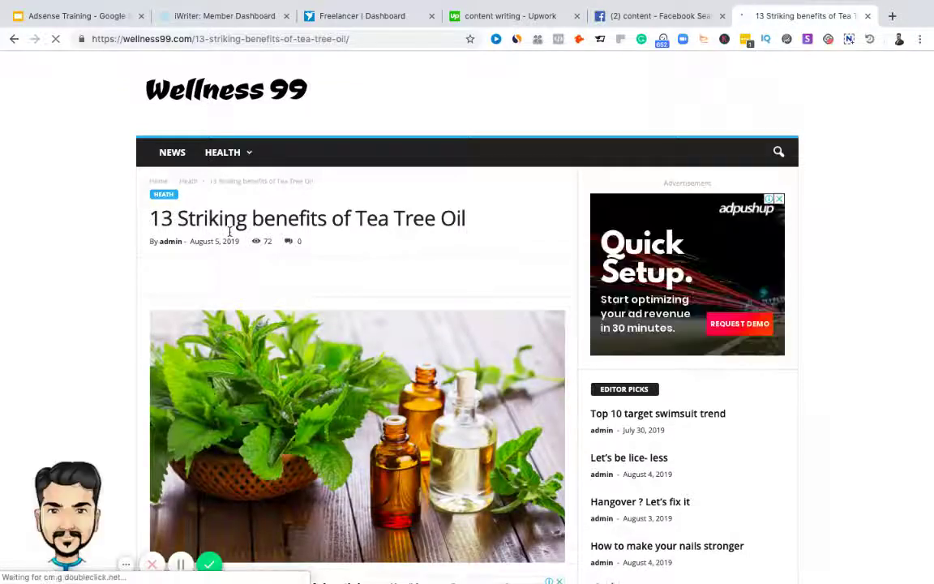
{"action": "scroll", "coordinate": [358, 364], "scroll_direction": "down", "scroll_amount": 3}
{"action": "scroll", "coordinate": [358, 364], "scroll_direction": "down", "scroll_amount": 5}
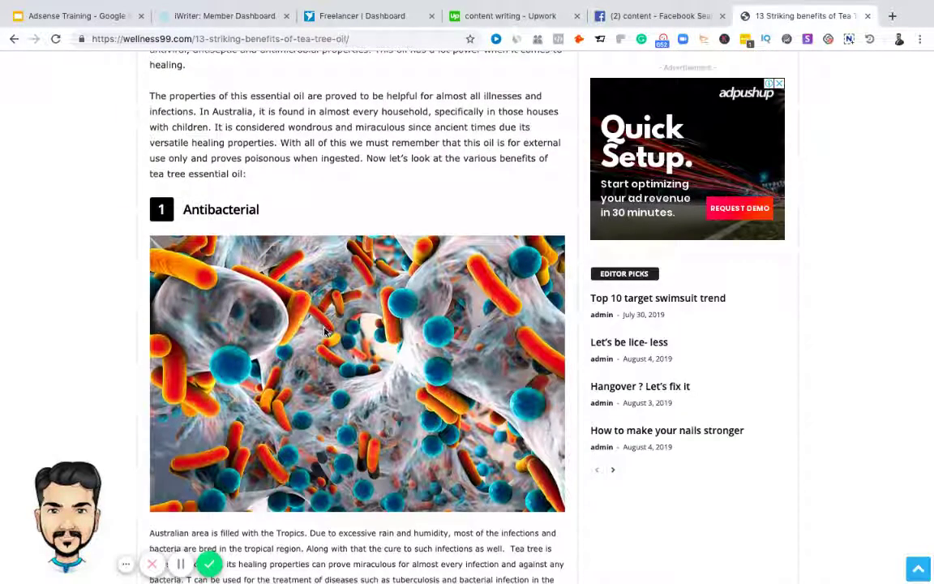
{"action": "scroll", "coordinate": [324, 331], "scroll_direction": "down", "scroll_amount": 3}
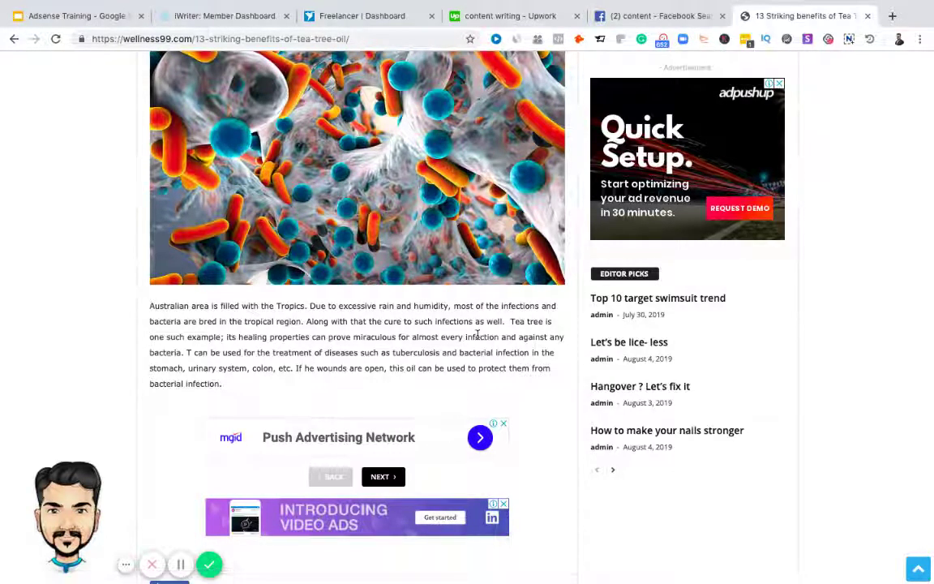
{"action": "scroll", "coordinate": [476, 335], "scroll_direction": "up", "scroll_amount": 2}
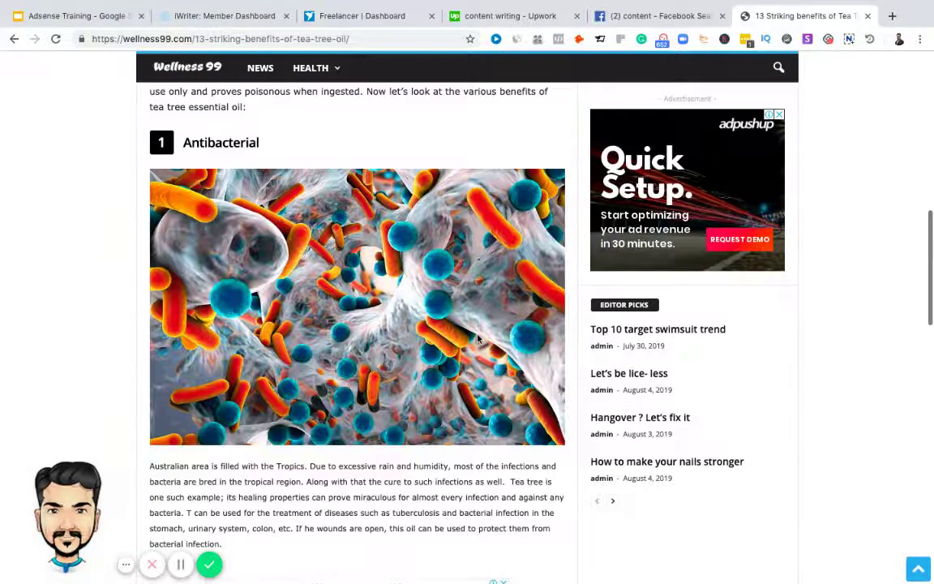
{"action": "scroll", "coordinate": [476, 339], "scroll_direction": "up", "scroll_amount": 3}
{"action": "scroll", "coordinate": [479, 338], "scroll_direction": "up", "scroll_amount": 3}
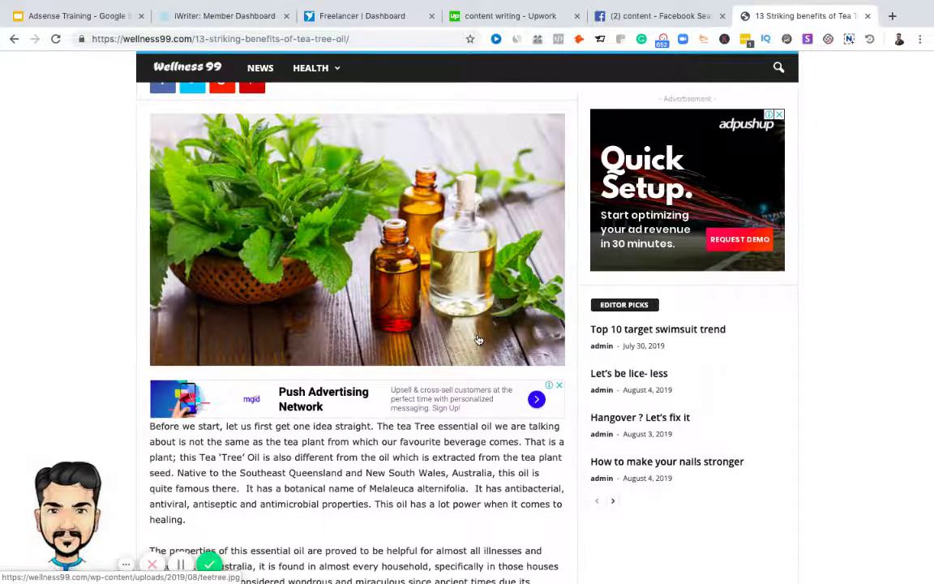
{"action": "scroll", "coordinate": [478, 339], "scroll_direction": "up", "scroll_amount": 3}
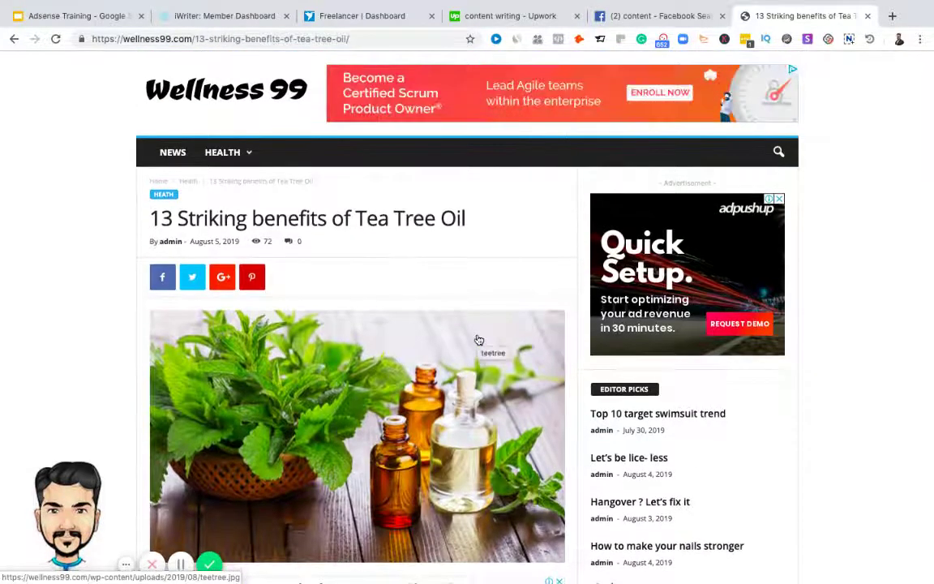
{"action": "scroll", "coordinate": [406, 302], "scroll_direction": "down", "scroll_amount": 3}
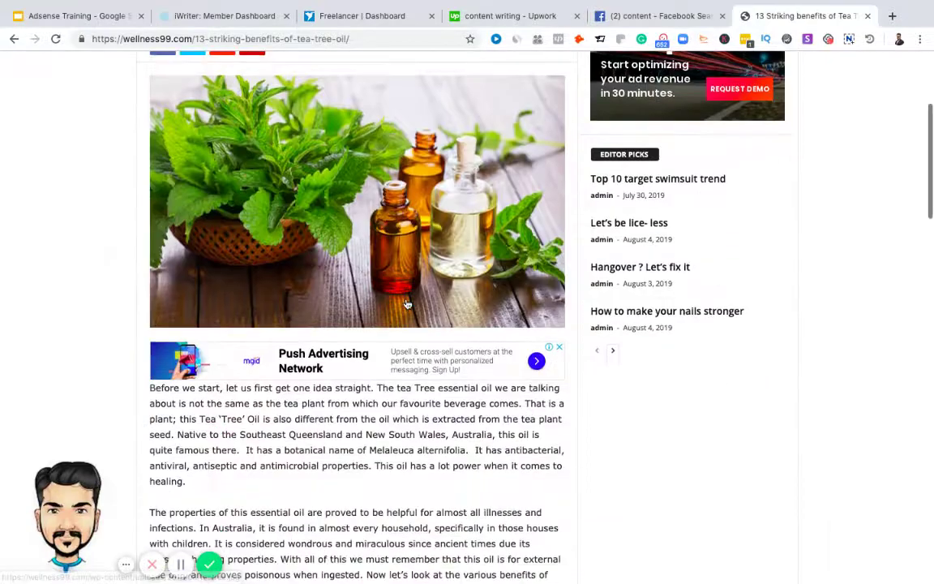
{"action": "scroll", "coordinate": [407, 302], "scroll_direction": "down", "scroll_amount": 6}
{"action": "scroll", "coordinate": [387, 295], "scroll_direction": "down", "scroll_amount": 1}
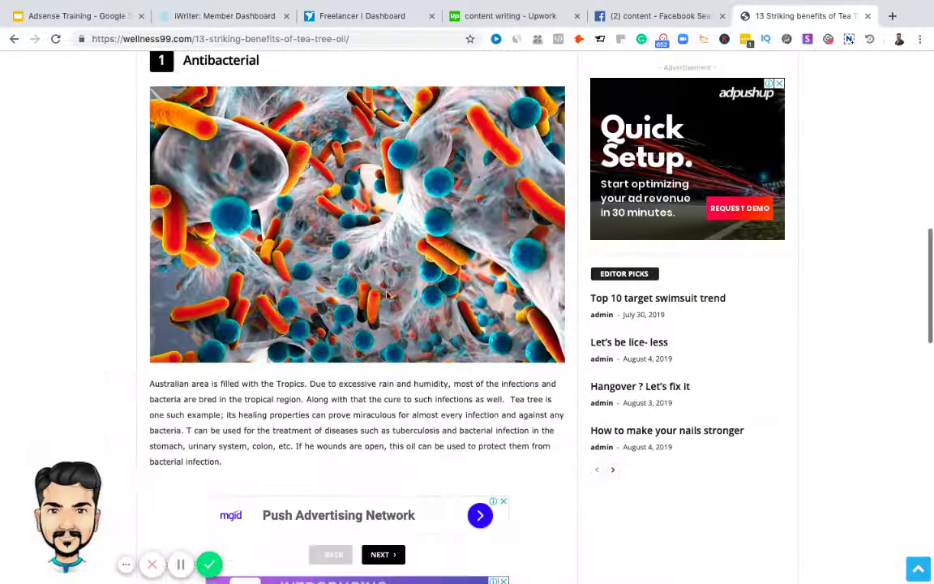
{"action": "scroll", "coordinate": [387, 296], "scroll_direction": "down", "scroll_amount": 1}
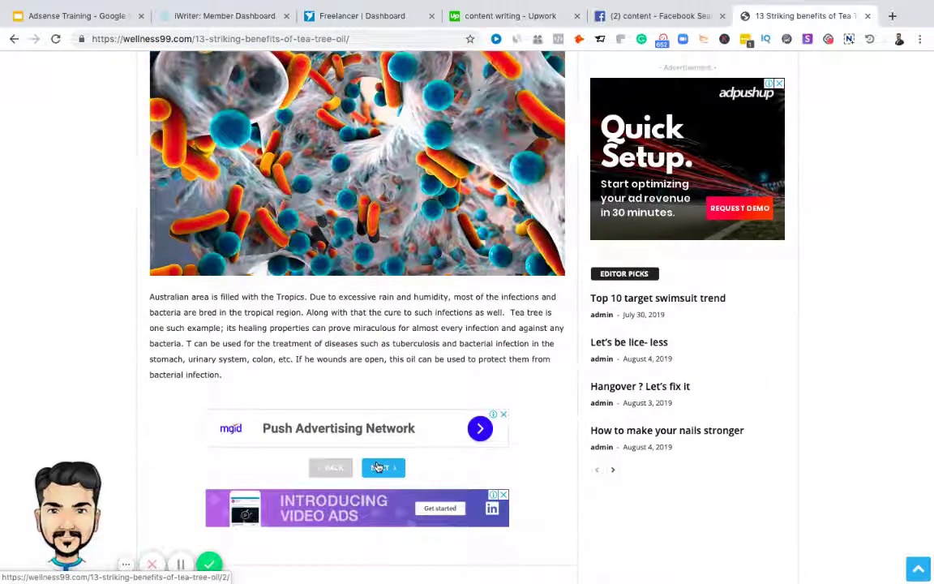
Step: View page 2 of the Tea Tree Oil listicle, then return to the Adsense Training slides
{"action": "left_click", "coordinate": [377, 467]}
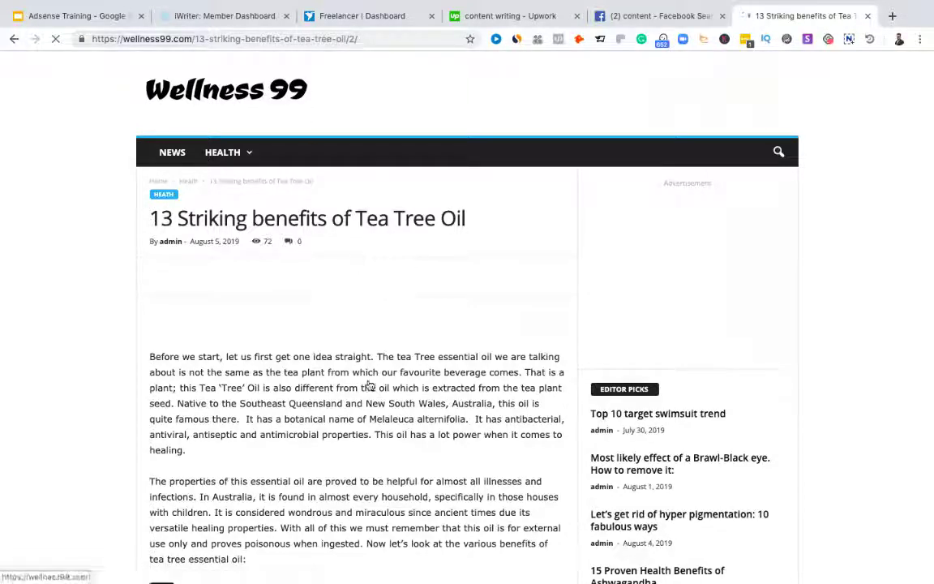
{"action": "scroll", "coordinate": [368, 383], "scroll_direction": "down", "scroll_amount": 2}
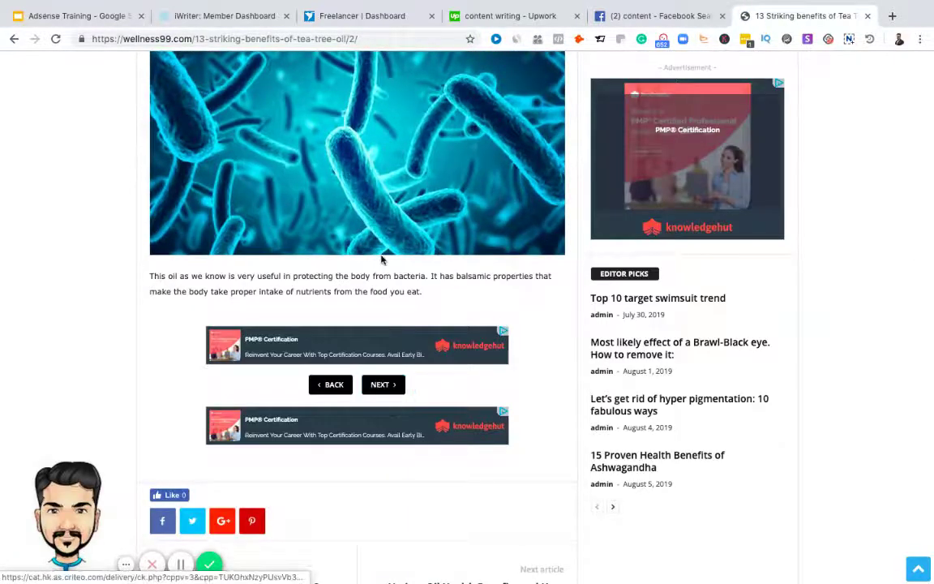
{"action": "scroll", "coordinate": [381, 260], "scroll_direction": "up", "scroll_amount": 8}
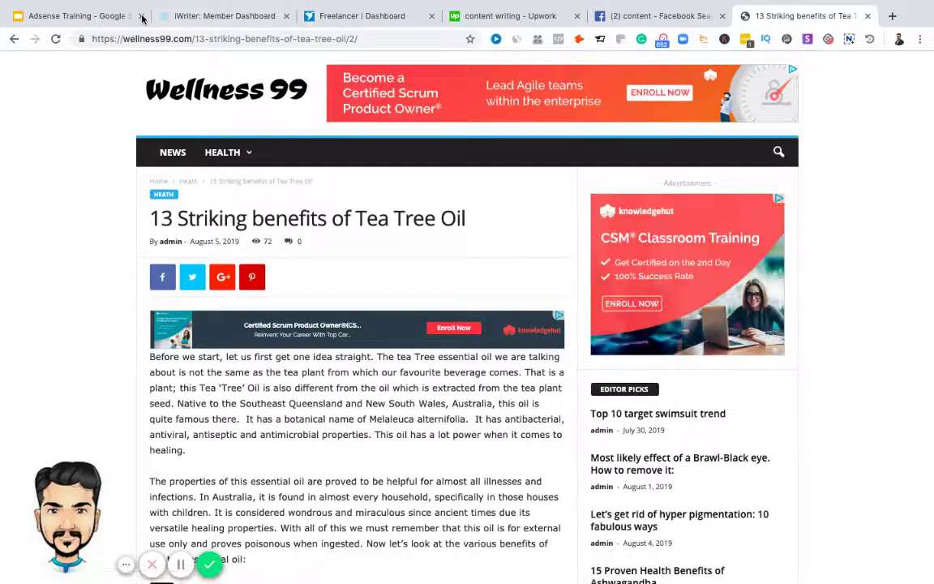
{"action": "left_click", "coordinate": [118, 17]}
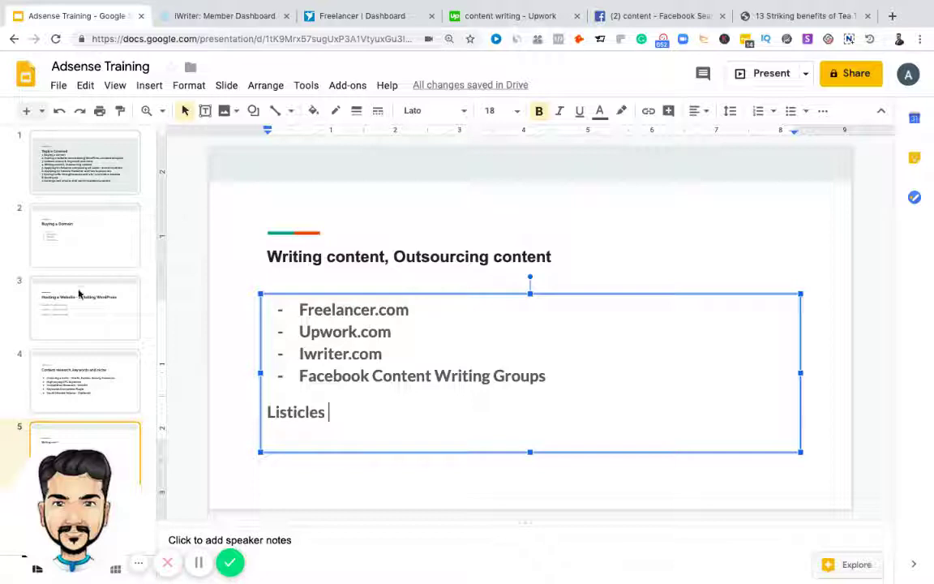
Step: Extend the Listicles line with ', facts, numbers.'
{"action": "type", "text": ", fa"}
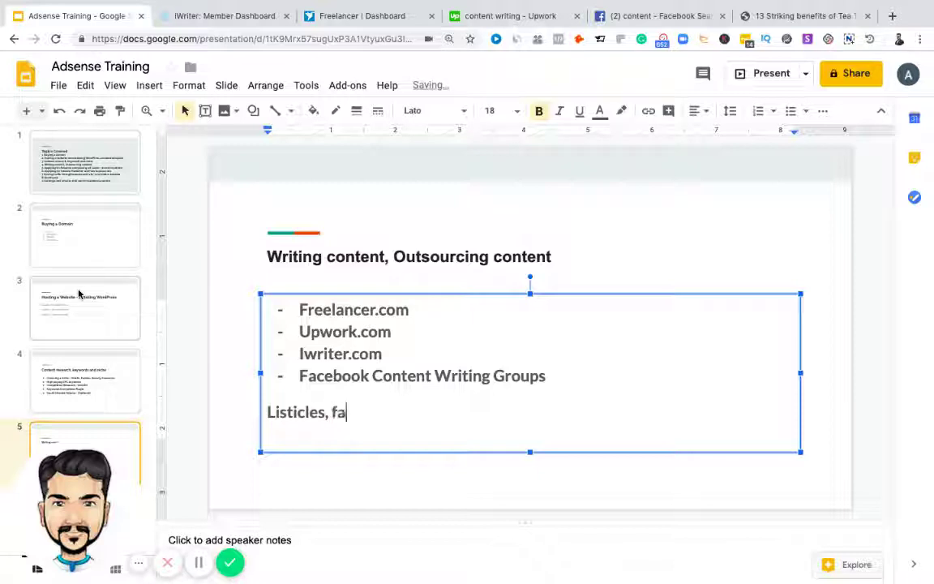
{"action": "type", "text": "cts, nu"}
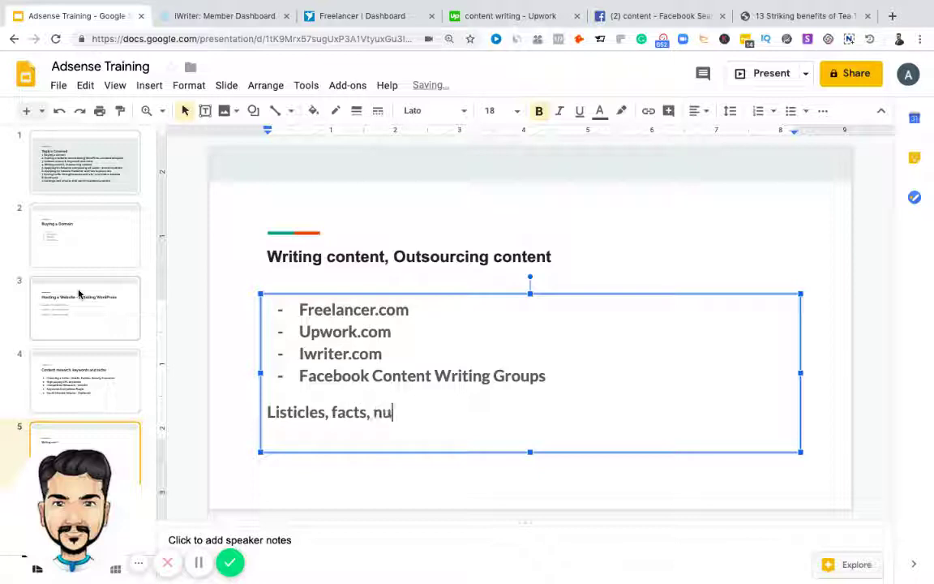
{"action": "type", "text": "mbers."}
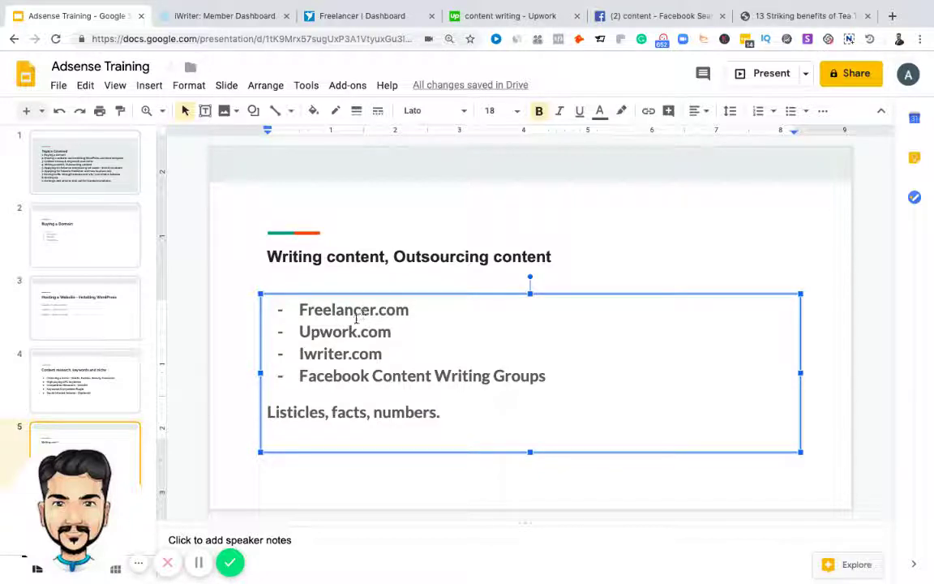
Step: Review the iWriter dashboard's $13.40 balance, then go to the Order Content form
{"action": "left_click", "coordinate": [235, 25]}
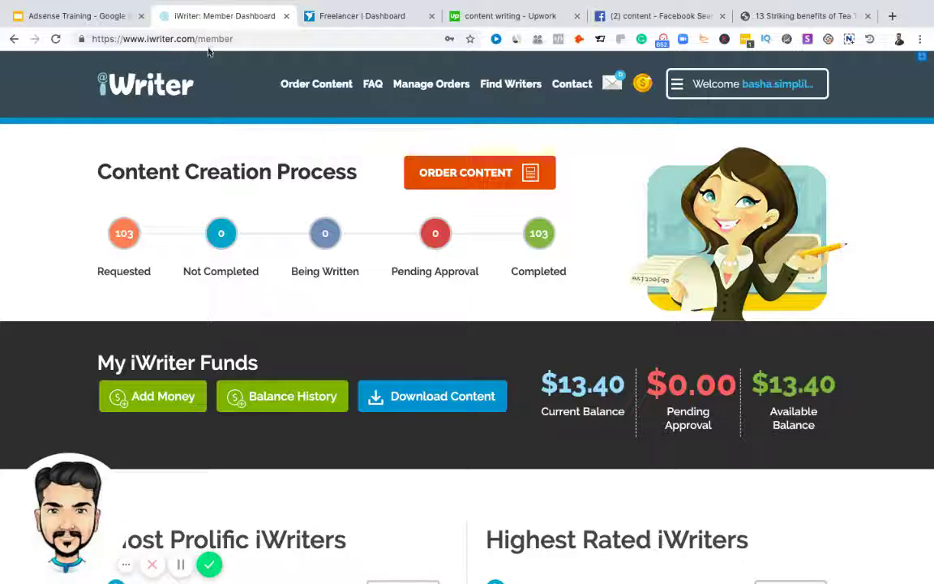
{"action": "scroll", "coordinate": [605, 246], "scroll_direction": "down", "scroll_amount": 1}
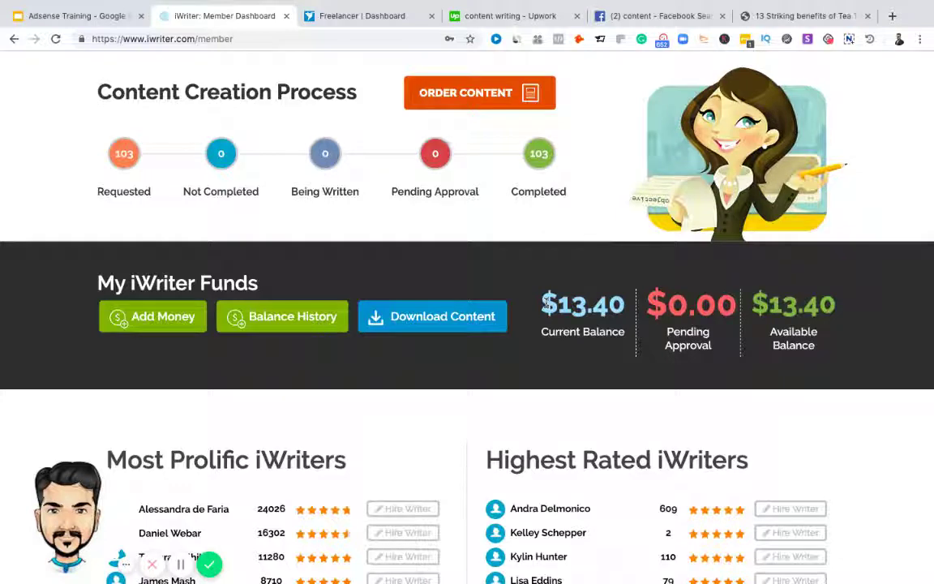
{"action": "left_click_drag", "start_coordinate": [540, 302], "coordinate": [625, 301]}
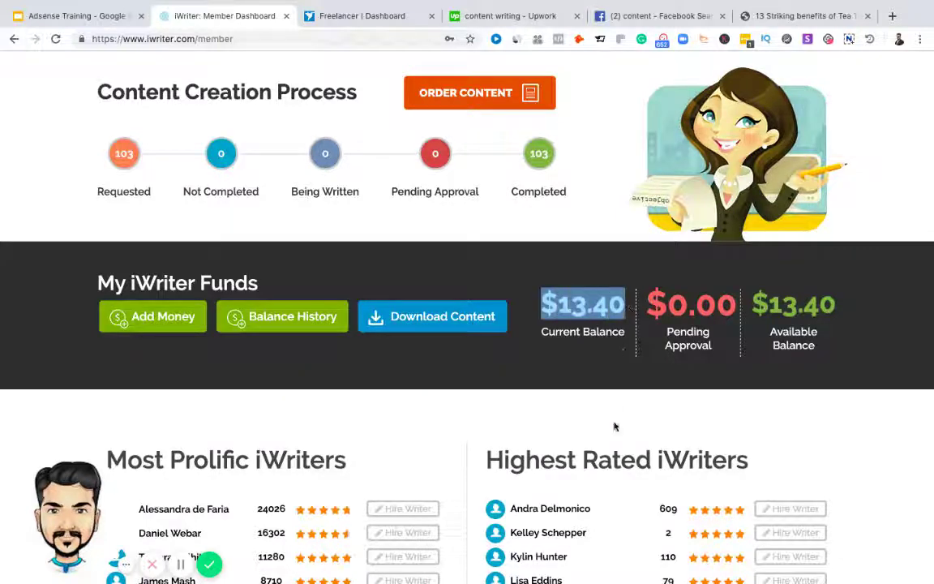
{"action": "scroll", "coordinate": [614, 427], "scroll_direction": "down", "scroll_amount": 1}
{"action": "scroll", "coordinate": [614, 427], "scroll_direction": "down", "scroll_amount": 4}
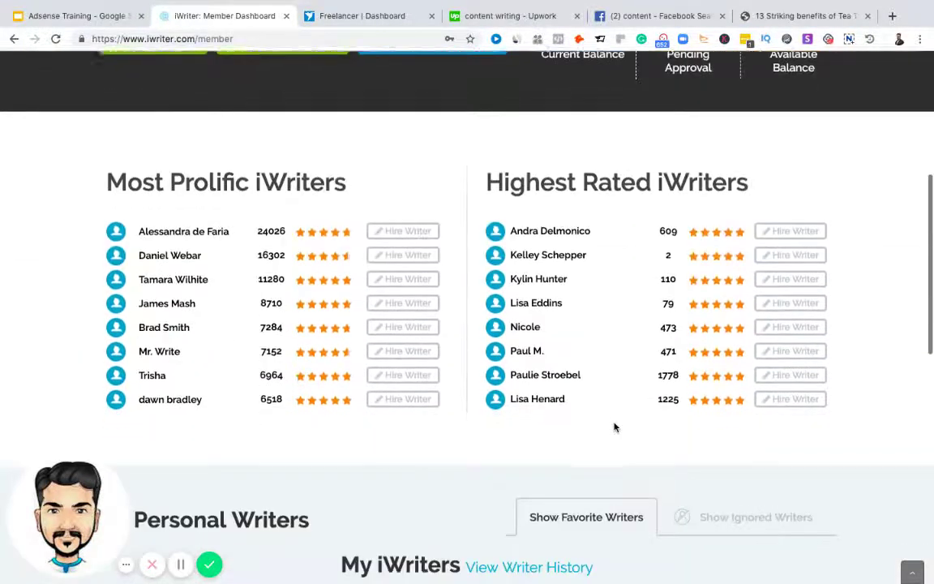
{"action": "scroll", "coordinate": [613, 427], "scroll_direction": "down", "scroll_amount": 6}
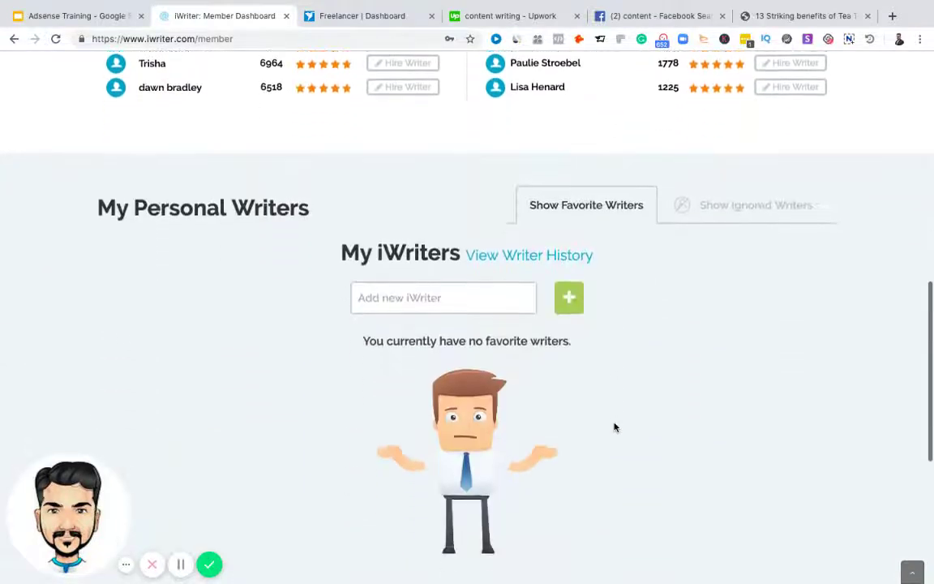
{"action": "scroll", "coordinate": [613, 427], "scroll_direction": "up", "scroll_amount": 10}
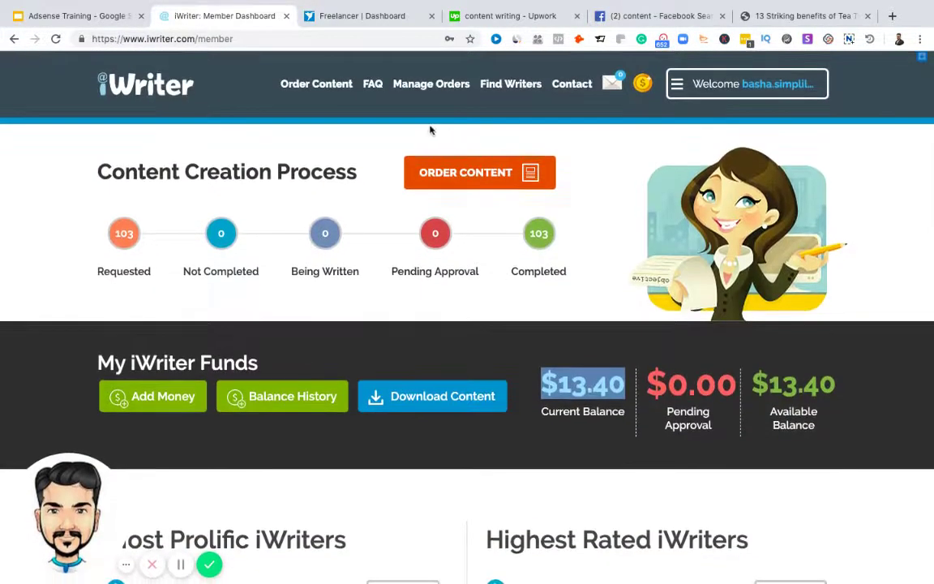
{"action": "left_click", "coordinate": [334, 90]}
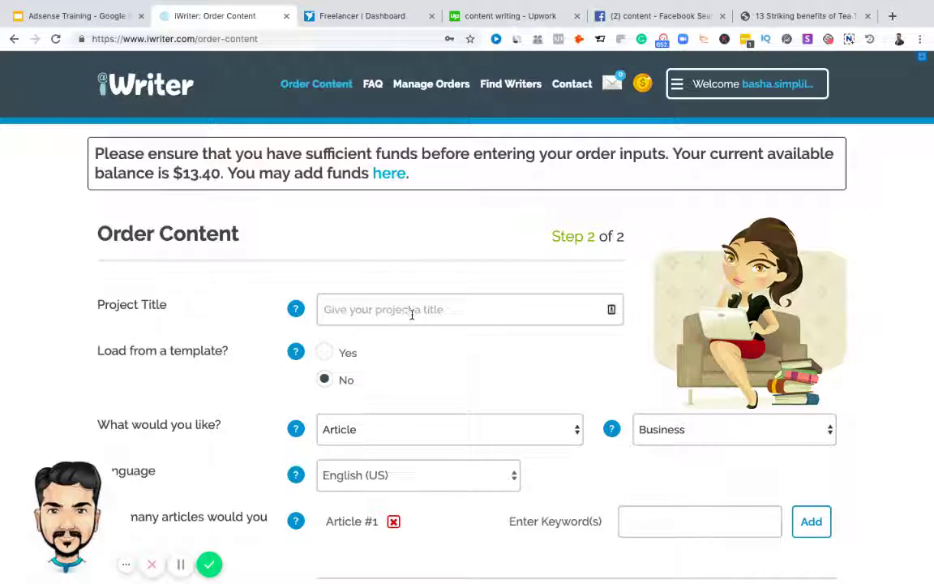
Step: Title the order 'Example', keep Article as content type, and choose Health and Fitness
{"action": "left_click", "coordinate": [412, 315]}
{"action": "type", "text": "Exa"}
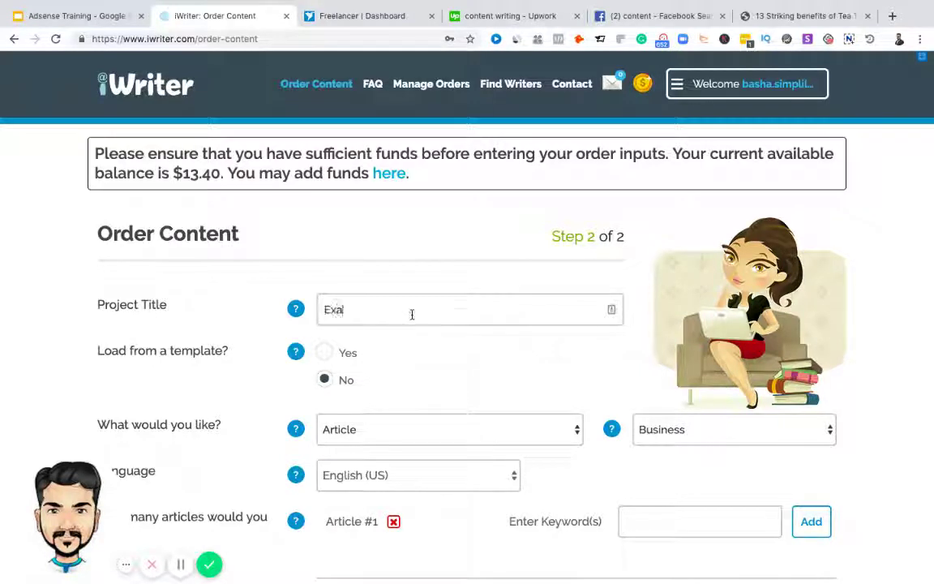
{"action": "type", "text": "mple"}
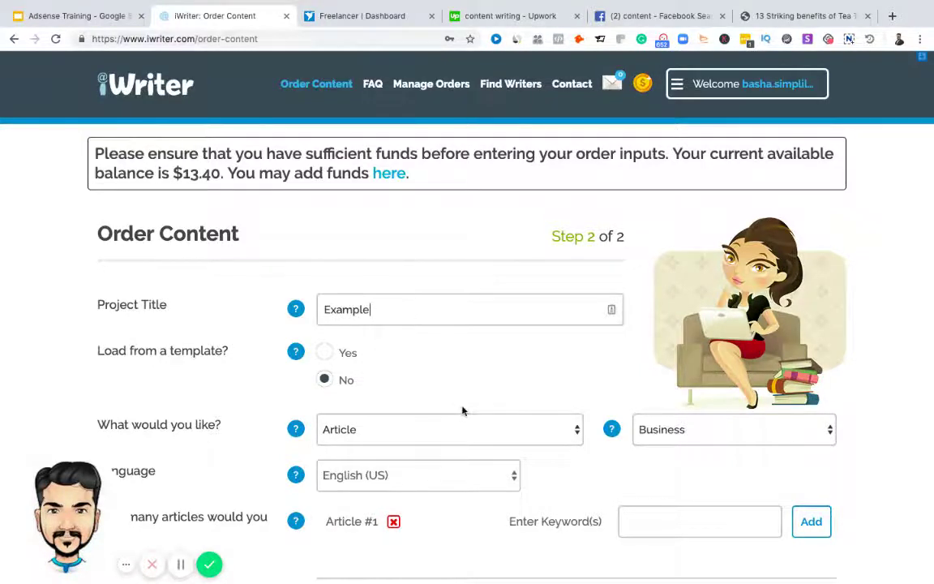
{"action": "scroll", "coordinate": [463, 408], "scroll_direction": "down", "scroll_amount": 2}
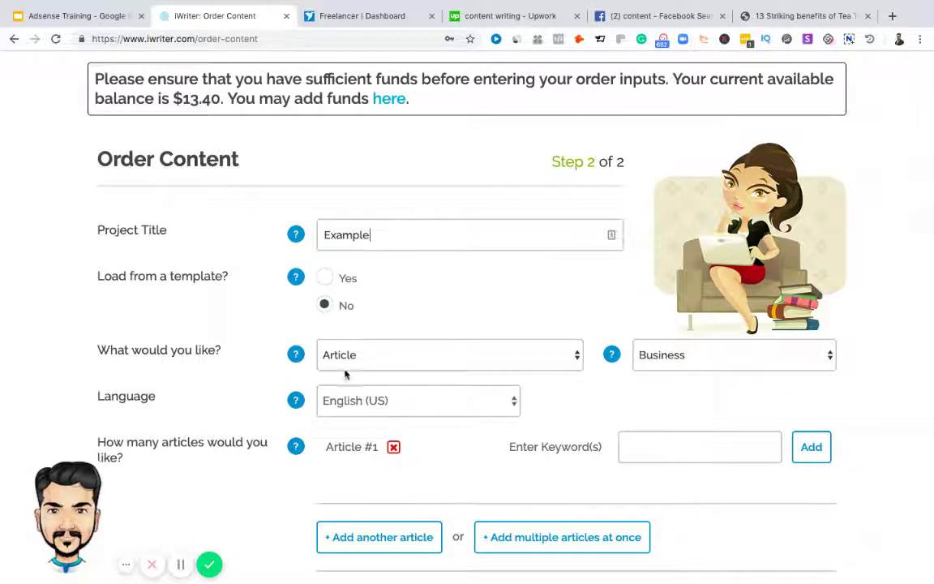
{"action": "left_click", "coordinate": [402, 361]}
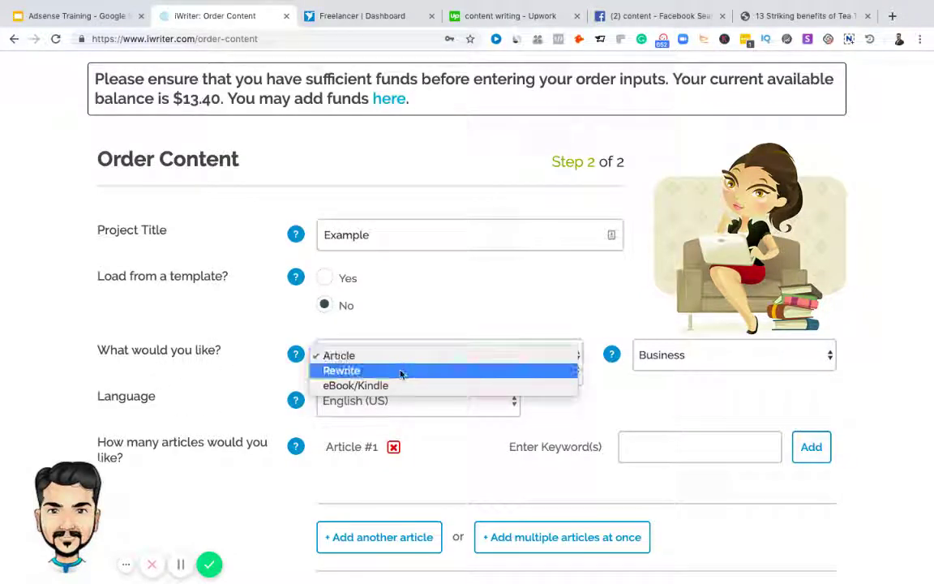
{"action": "left_click", "coordinate": [444, 328]}
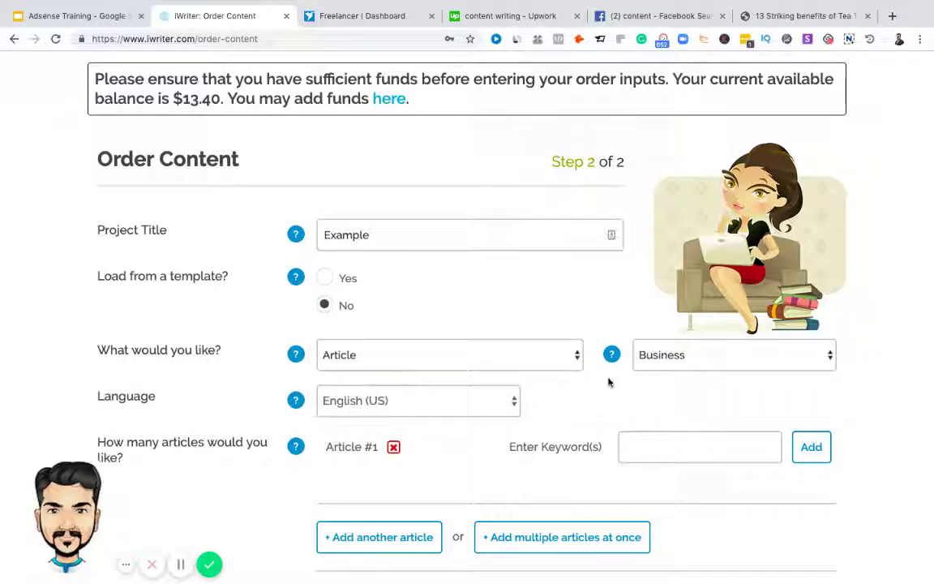
{"action": "left_click", "coordinate": [681, 356]}
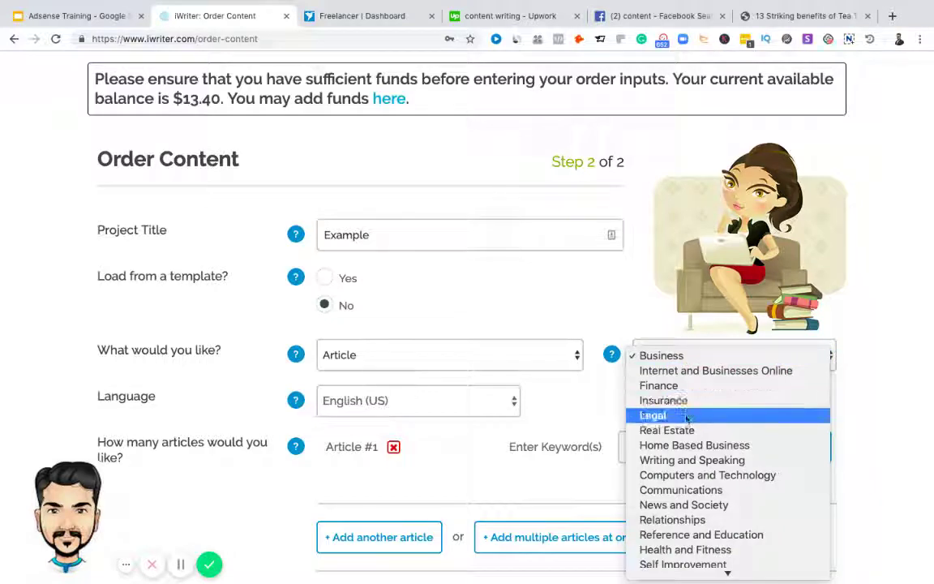
{"action": "scroll", "coordinate": [689, 429], "scroll_direction": "down", "scroll_amount": 3}
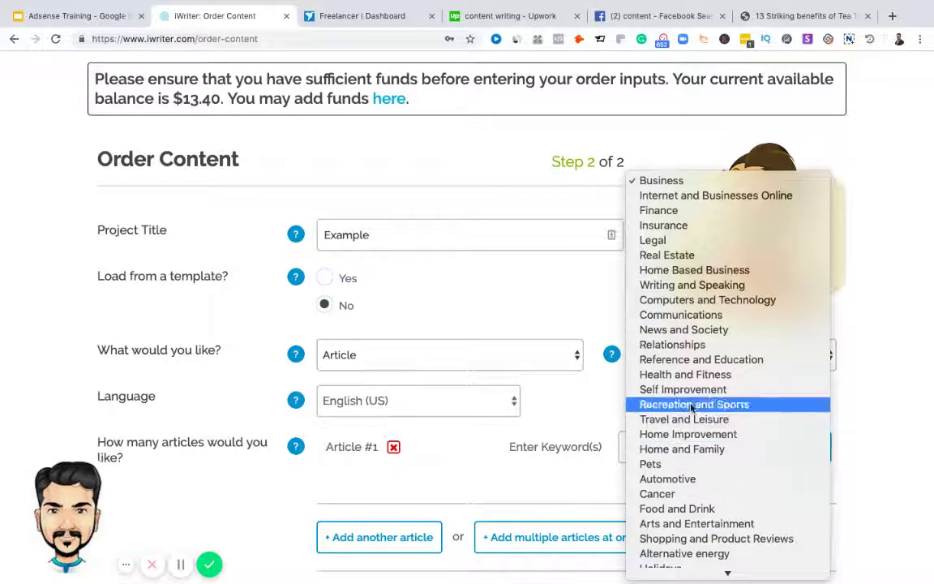
{"action": "left_click", "coordinate": [705, 379]}
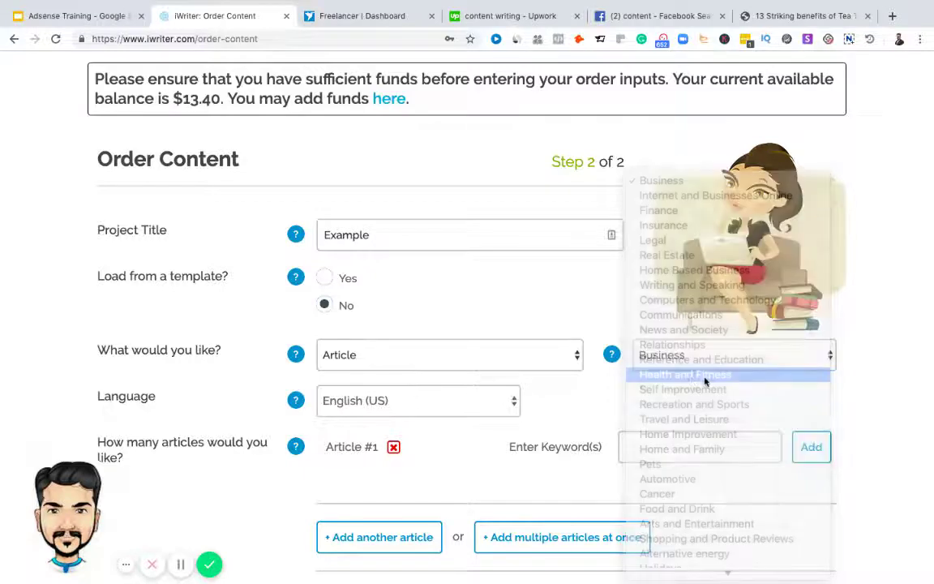
Step: Set word count to 700 and writer level to Premium, totalling $7.80
{"action": "scroll", "coordinate": [503, 386], "scroll_direction": "down", "scroll_amount": 2}
{"action": "scroll", "coordinate": [504, 385], "scroll_direction": "down", "scroll_amount": 1}
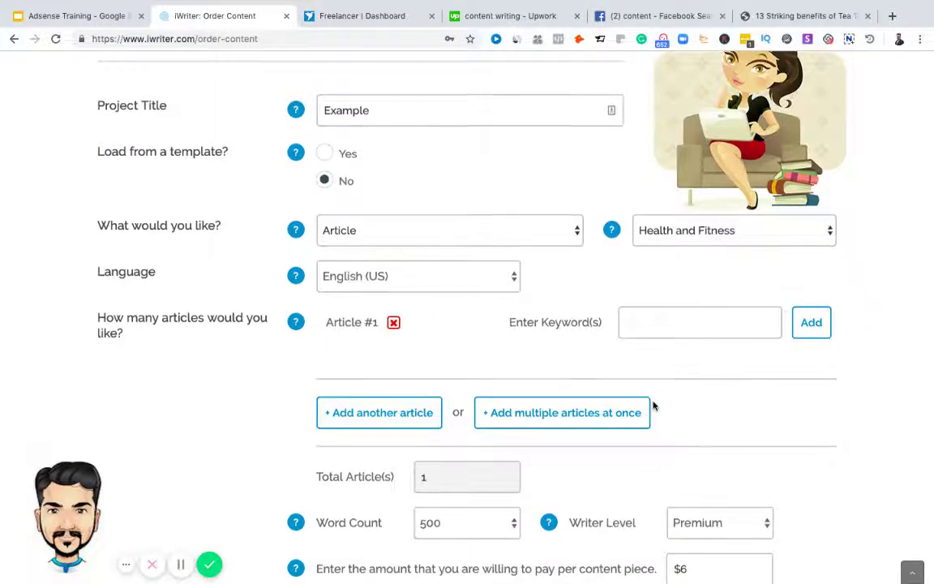
{"action": "scroll", "coordinate": [653, 407], "scroll_direction": "down", "scroll_amount": 2}
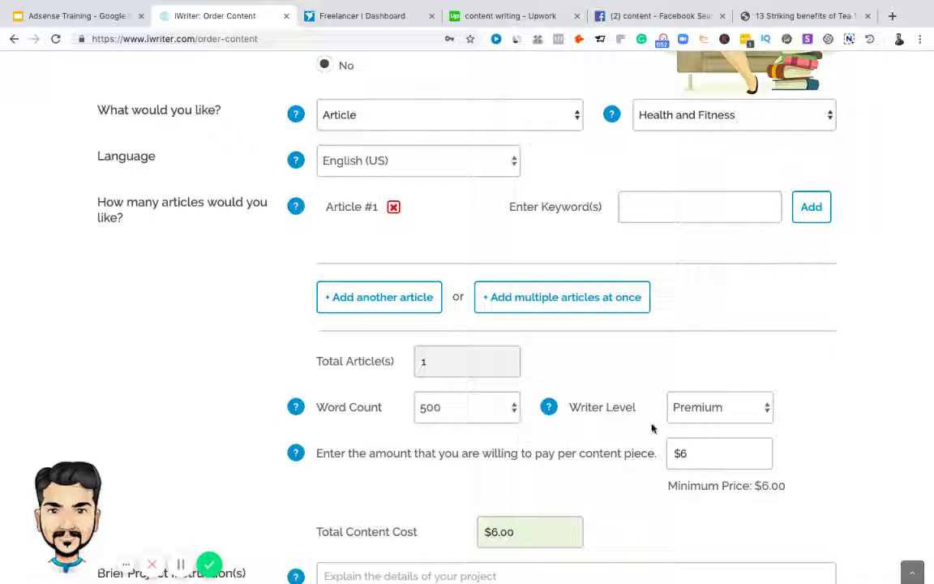
{"action": "left_click", "coordinate": [687, 406]}
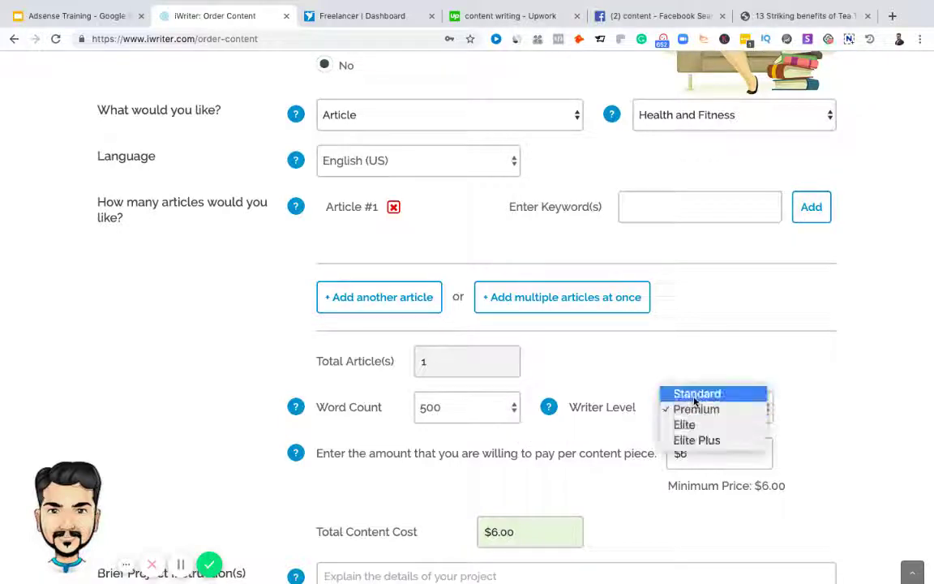
{"action": "left_click", "coordinate": [696, 393]}
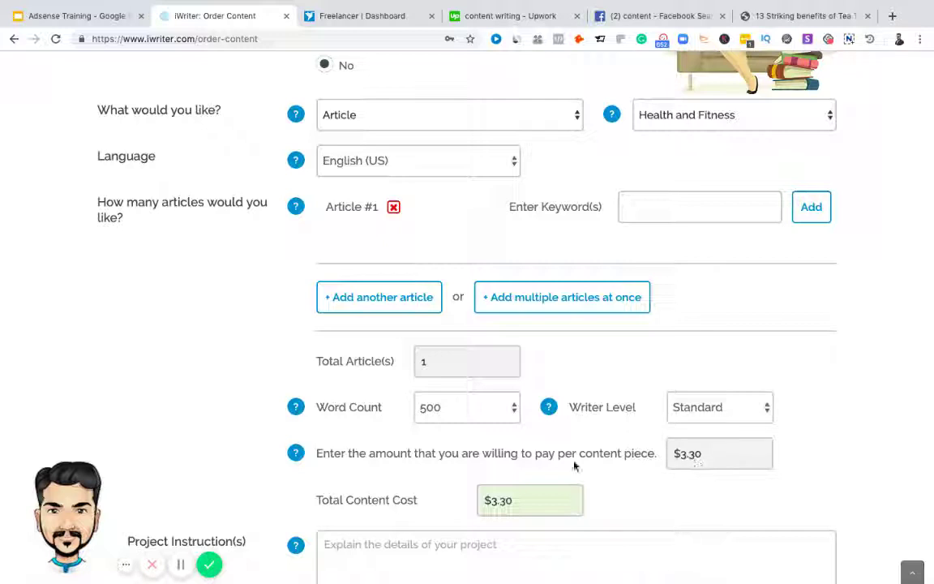
{"action": "left_click", "coordinate": [504, 412]}
{"action": "left_click", "coordinate": [502, 425]}
{"action": "scroll", "coordinate": [512, 294], "scroll_direction": "down", "scroll_amount": 2}
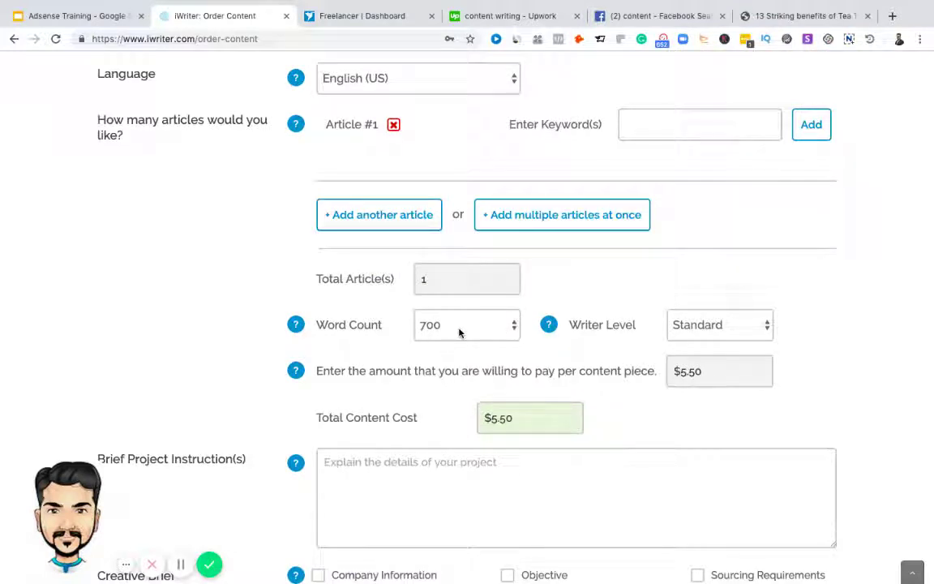
{"action": "left_click", "coordinate": [708, 334]}
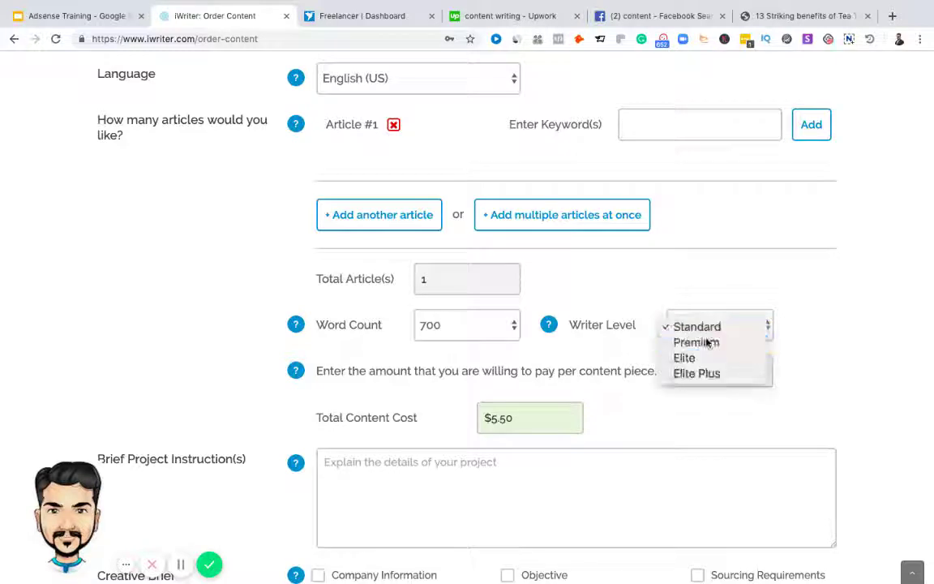
{"action": "left_click", "coordinate": [711, 341]}
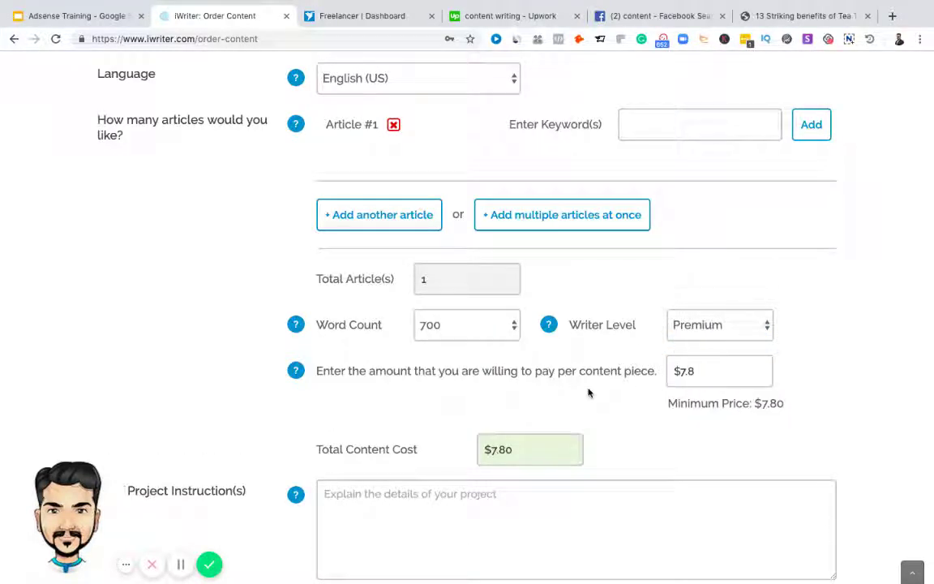
{"action": "scroll", "coordinate": [589, 392], "scroll_direction": "down", "scroll_amount": 2}
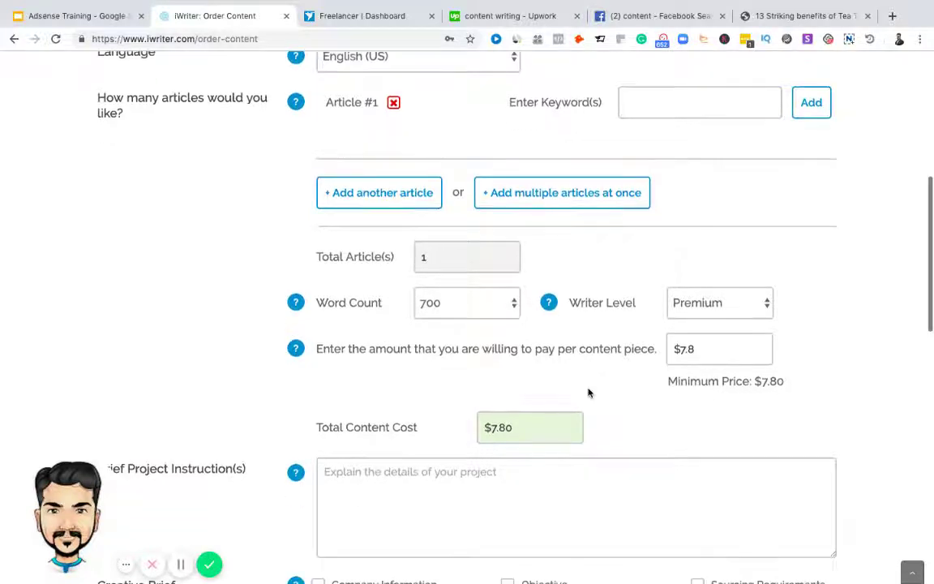
Step: Write the instructions 'This article is for a blog, Please make it as an listicles - Example here -'
{"action": "scroll", "coordinate": [588, 393], "scroll_direction": "down", "scroll_amount": 1}
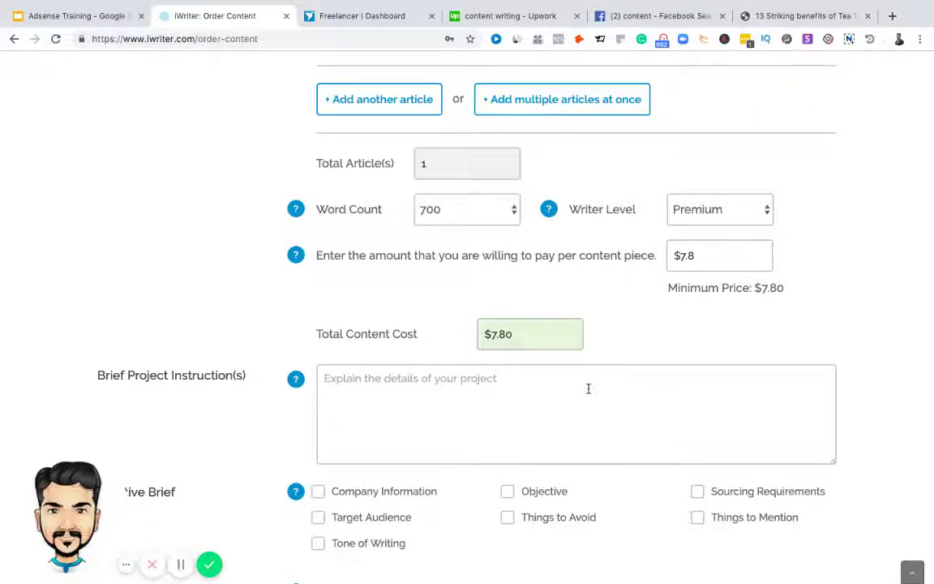
{"action": "scroll", "coordinate": [588, 389], "scroll_direction": "down", "scroll_amount": 2}
{"action": "scroll", "coordinate": [588, 389], "scroll_direction": "down", "scroll_amount": 2}
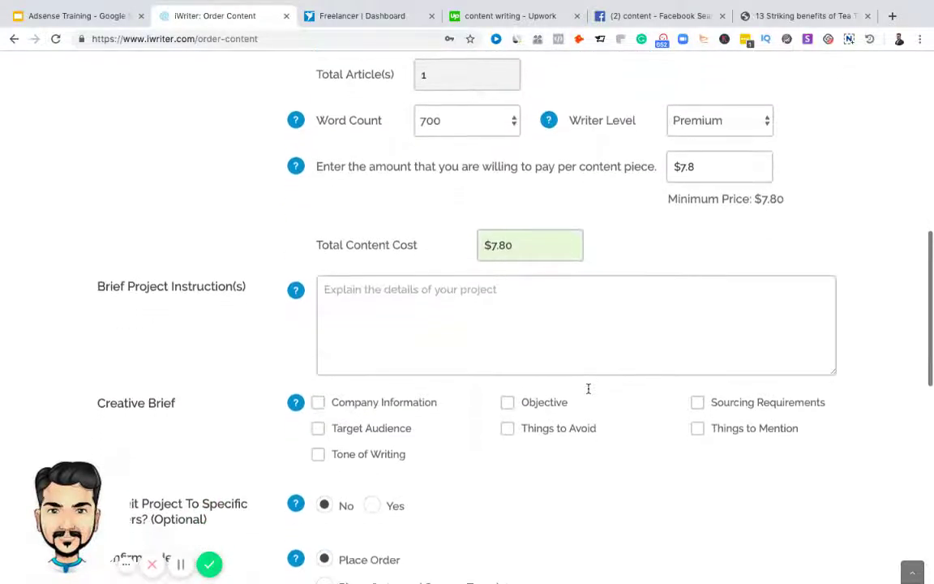
{"action": "scroll", "coordinate": [589, 392], "scroll_direction": "down", "scroll_amount": 3}
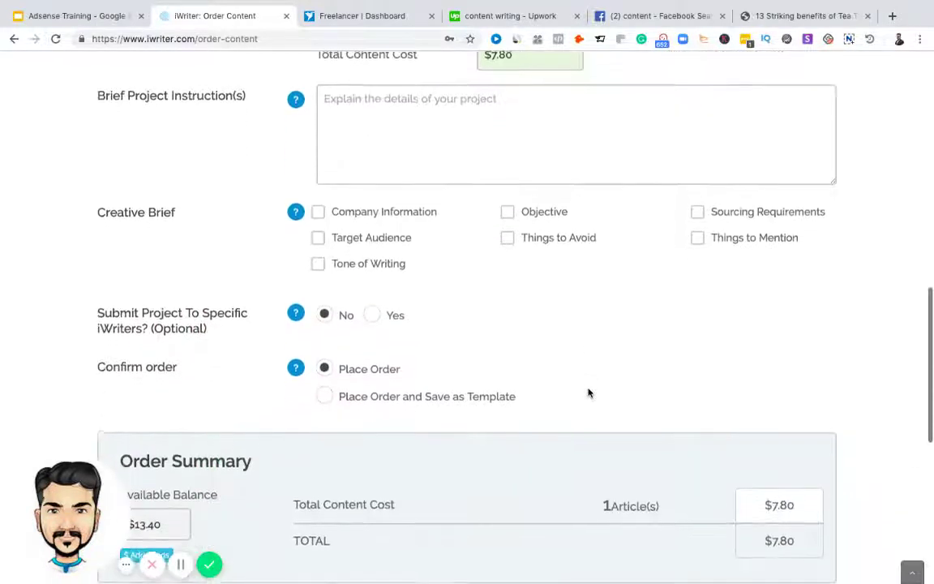
{"action": "scroll", "coordinate": [588, 392], "scroll_direction": "up", "scroll_amount": 2}
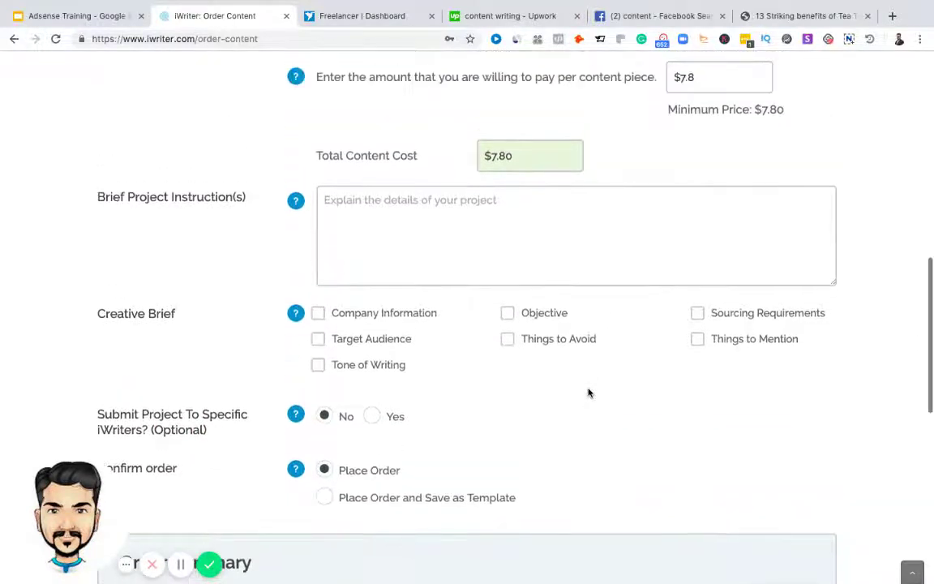
{"action": "left_click", "coordinate": [482, 241]}
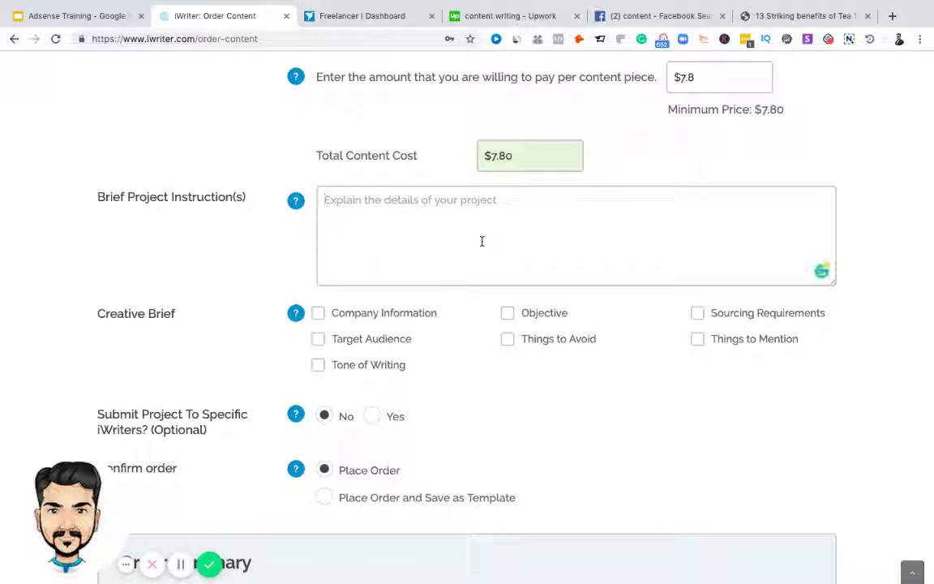
{"action": "type", "text": "This "}
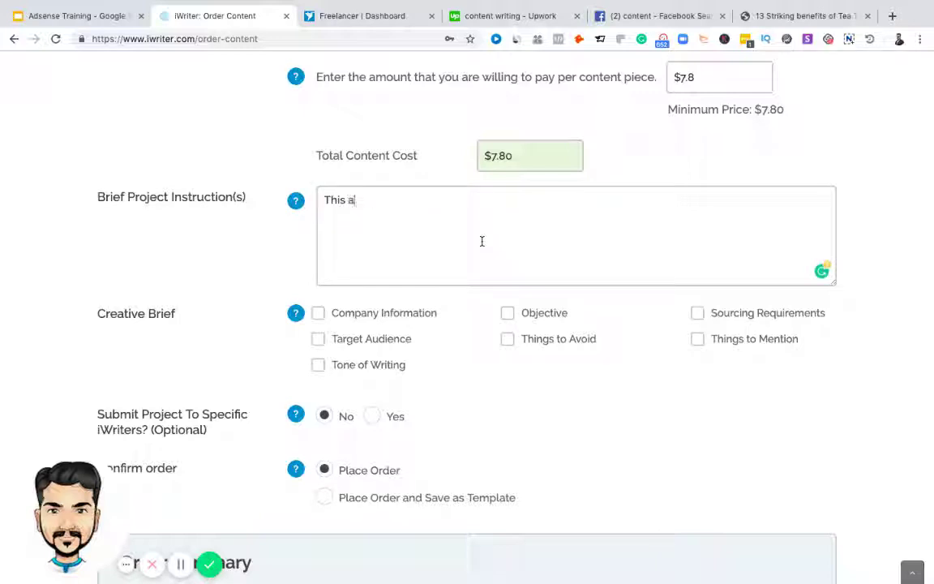
{"action": "type", "text": "article is for a blog"}
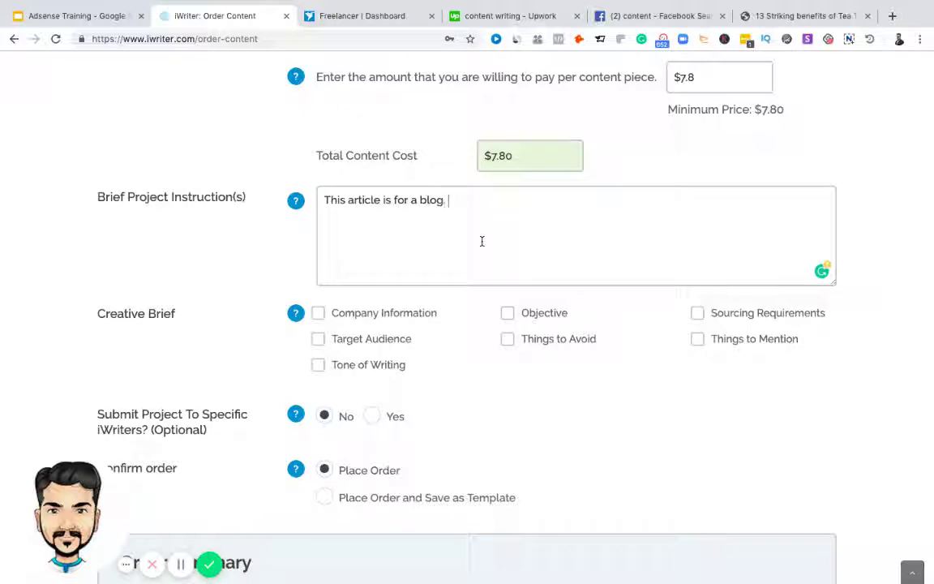
{"action": "type", "text": ", Please make it as an listicles - Example he"}
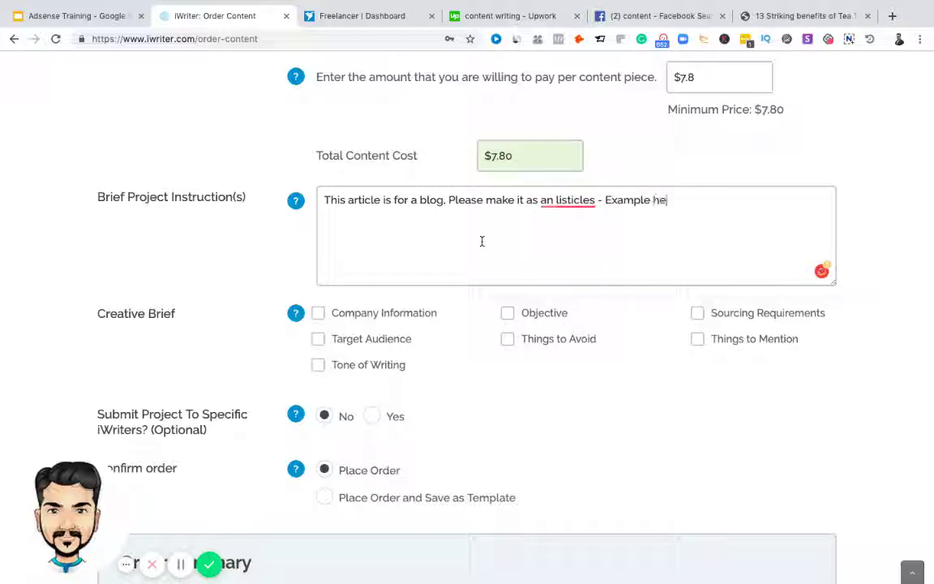
{"action": "type", "text": "re -"}
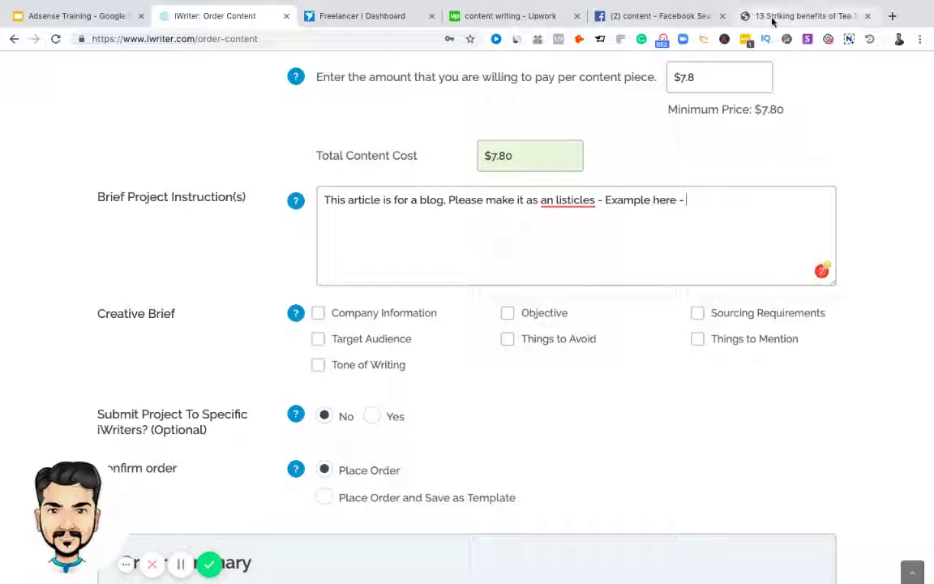
Step: Copy the Tea Tree Oil article's URL and place the caret after 'Example here -'
{"action": "left_click", "coordinate": [772, 18]}
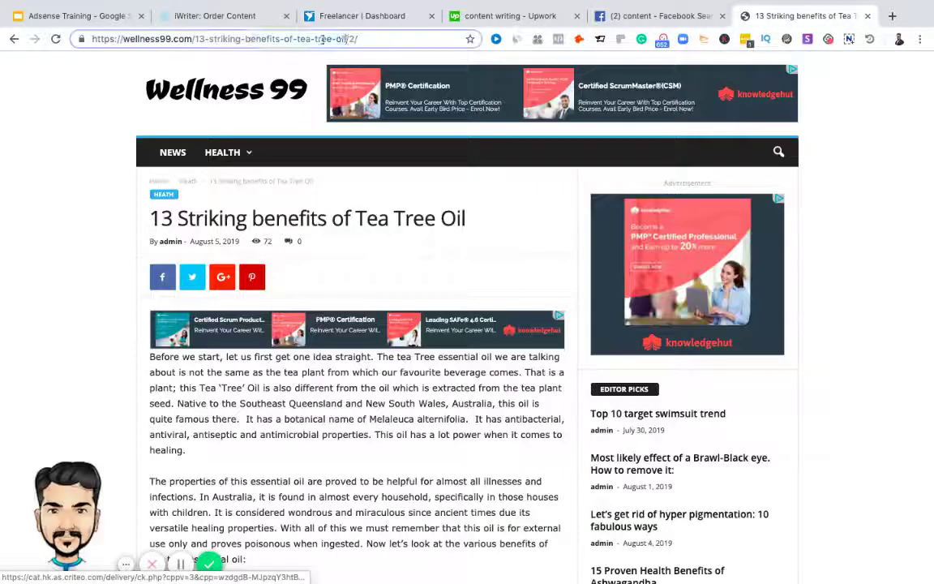
{"action": "left_click_drag", "start_coordinate": [347, 38], "coordinate": [98, 30]}
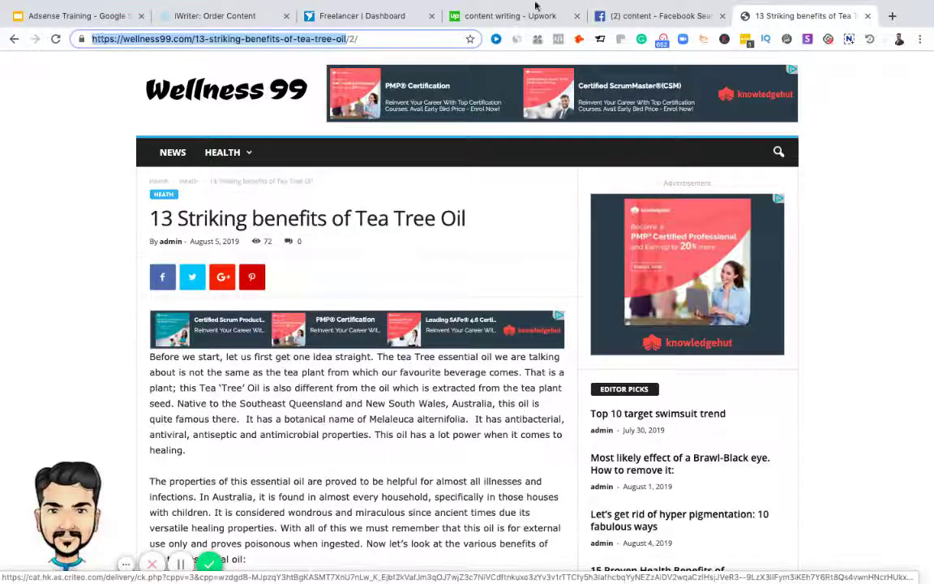
{"action": "key", "text": "ctrl+c"}
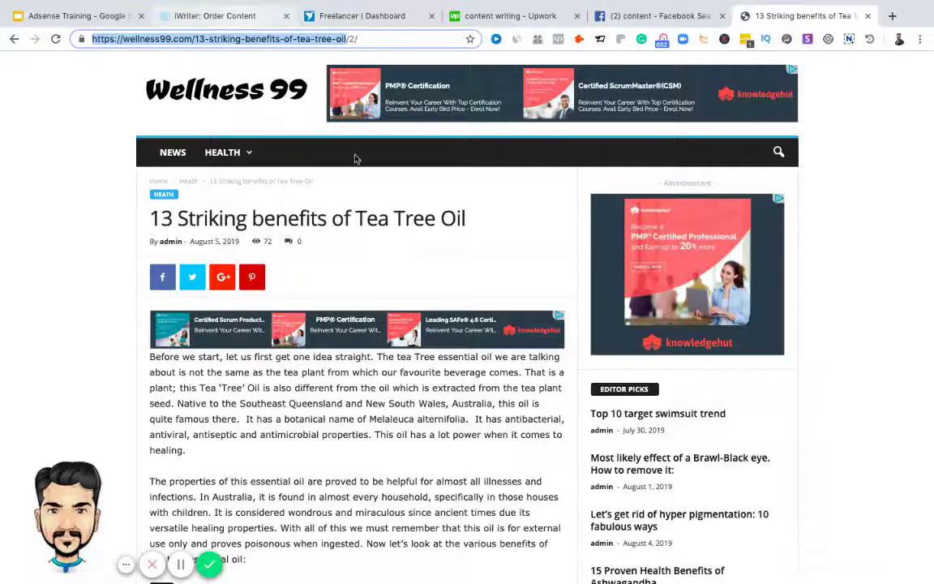
{"action": "left_click", "coordinate": [215, 16]}
{"action": "left_click", "coordinate": [534, 260]}
Step: Paste the article link into the instructions and add the keyword 'depression'
{"action": "key", "text": "ctrl+v"}
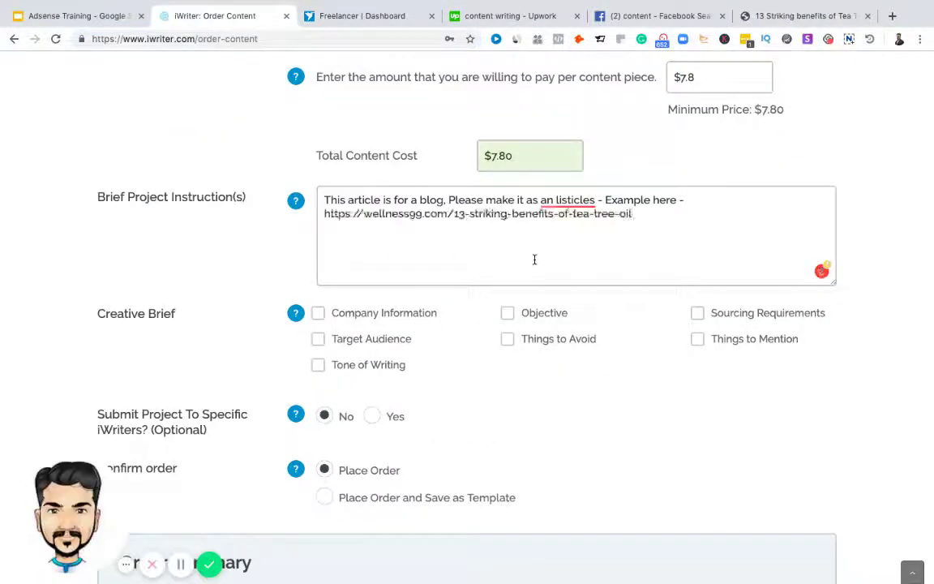
{"action": "scroll", "coordinate": [532, 253], "scroll_direction": "up", "scroll_amount": 5}
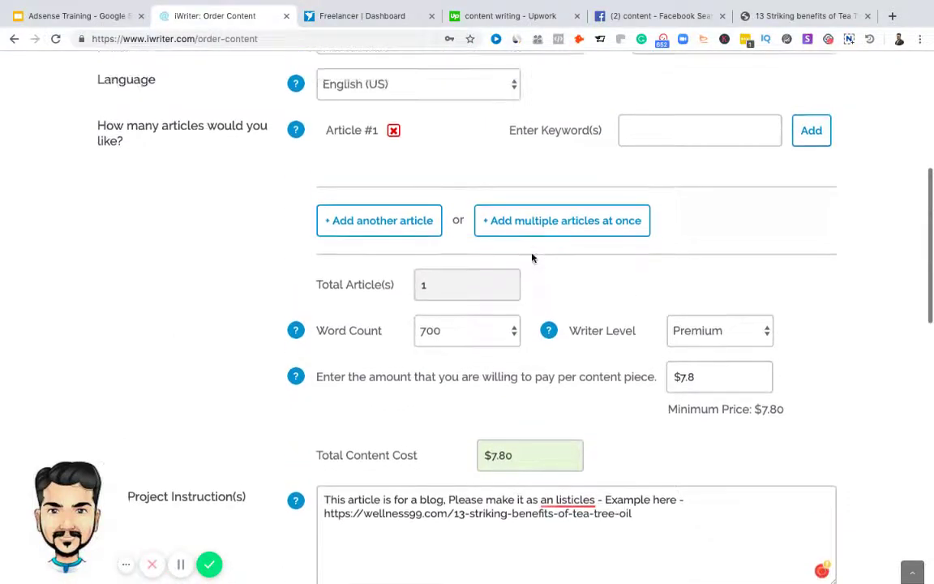
{"action": "left_click", "coordinate": [674, 133]}
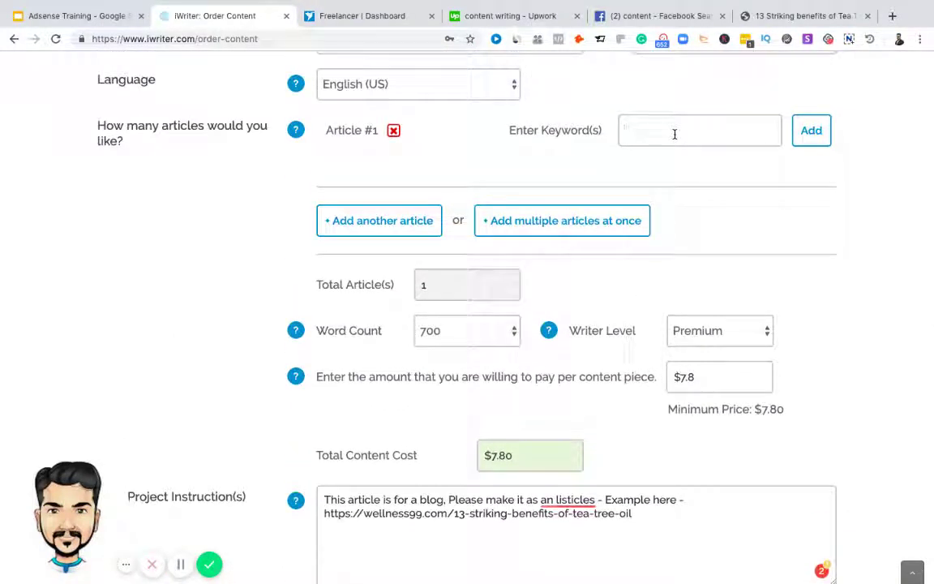
{"action": "type", "text": "depression"}
{"action": "key", "text": "Return"}
{"action": "left_click", "coordinate": [805, 77]}
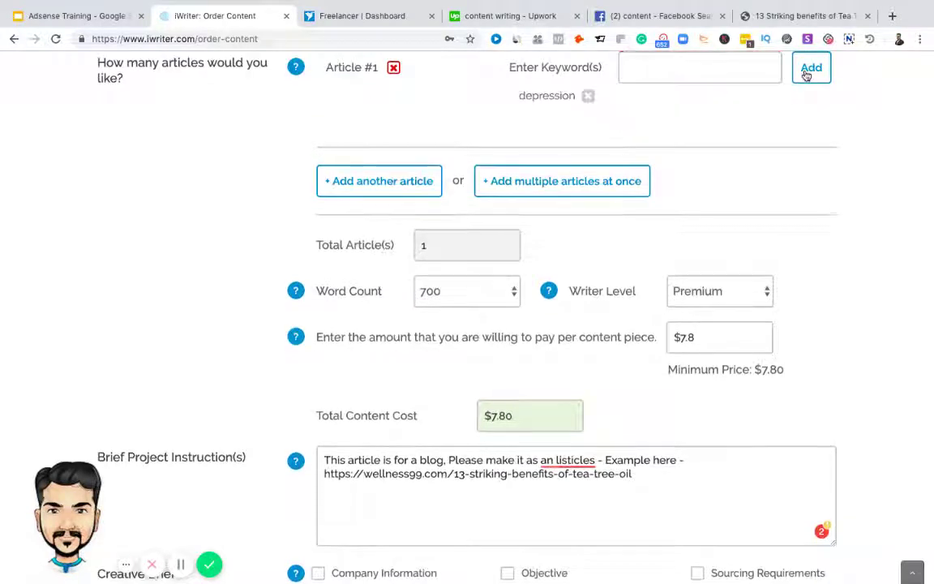
Step: Add the line 'Topic - 10 ways to recover depression, amazing facts.' to the instructions
{"action": "scroll", "coordinate": [736, 172], "scroll_direction": "down", "scroll_amount": 2}
{"action": "scroll", "coordinate": [738, 172], "scroll_direction": "down", "scroll_amount": 5}
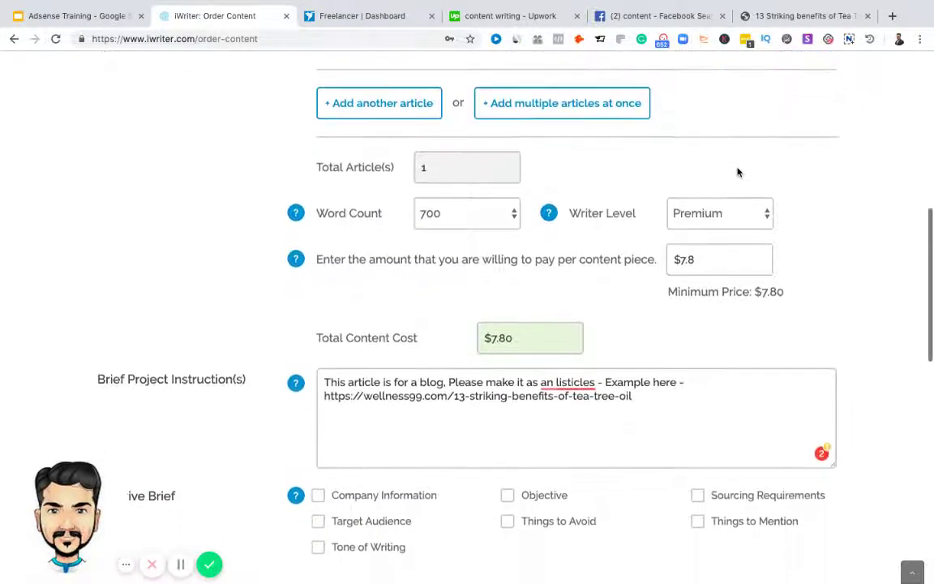
{"action": "scroll", "coordinate": [738, 172], "scroll_direction": "down", "scroll_amount": 7}
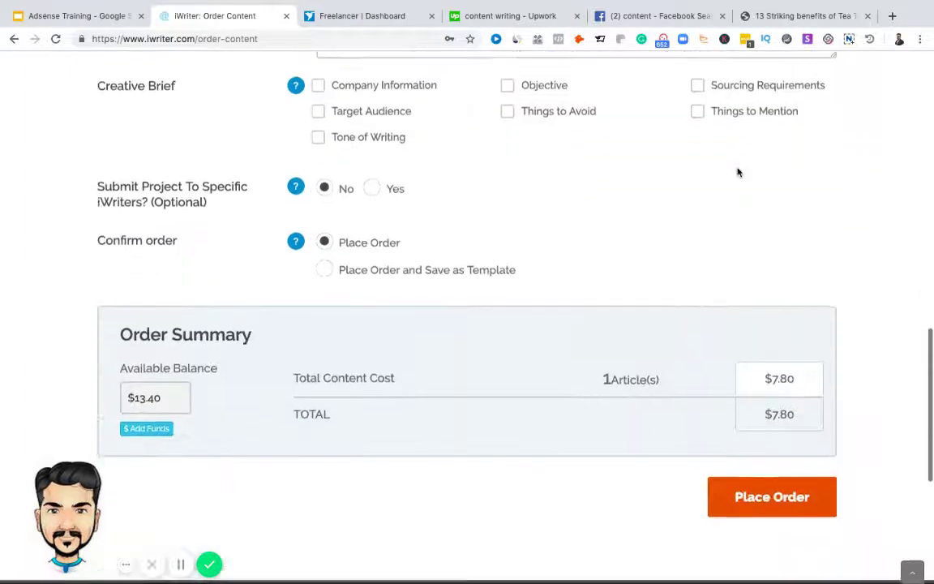
{"action": "scroll", "coordinate": [737, 172], "scroll_direction": "up", "scroll_amount": 6}
{"action": "scroll", "coordinate": [738, 172], "scroll_direction": "up", "scroll_amount": 6}
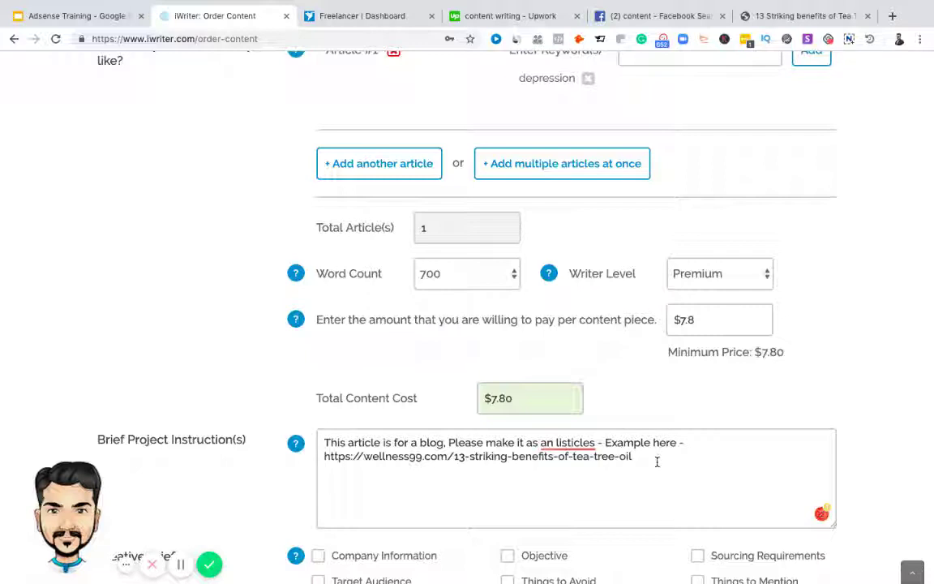
{"action": "type", "text": "10 ways to rec"}
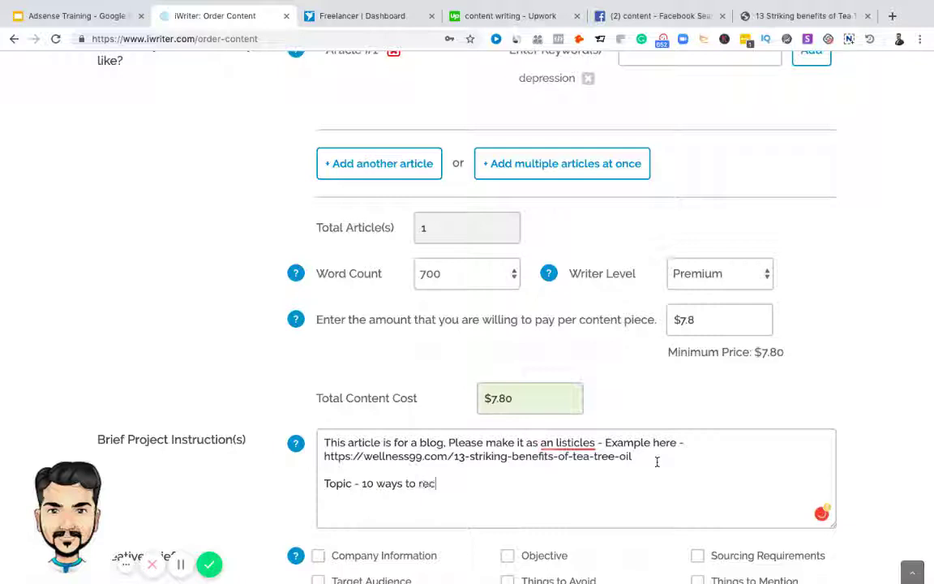
{"action": "type", "text": "over depression"}
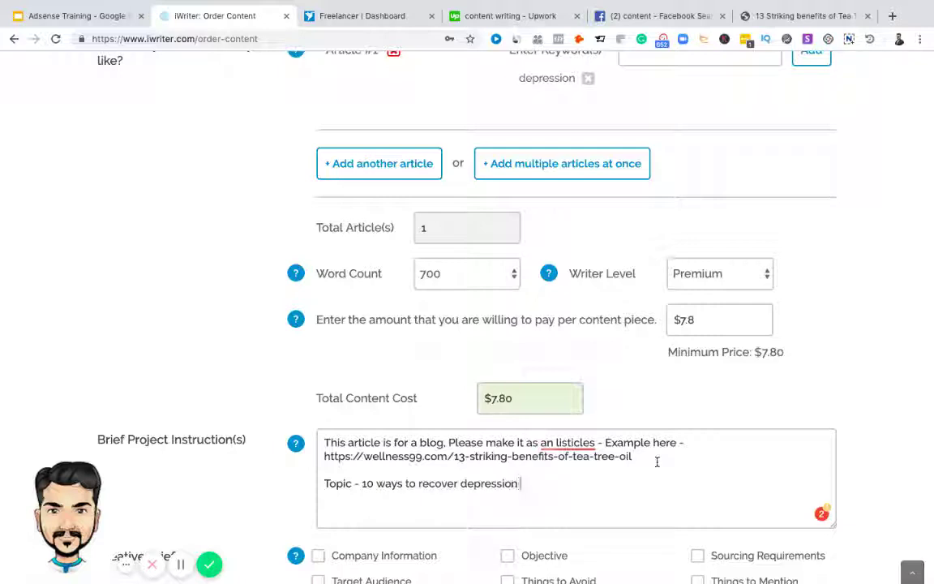
{"action": "type", "text": ", amazing facts."}
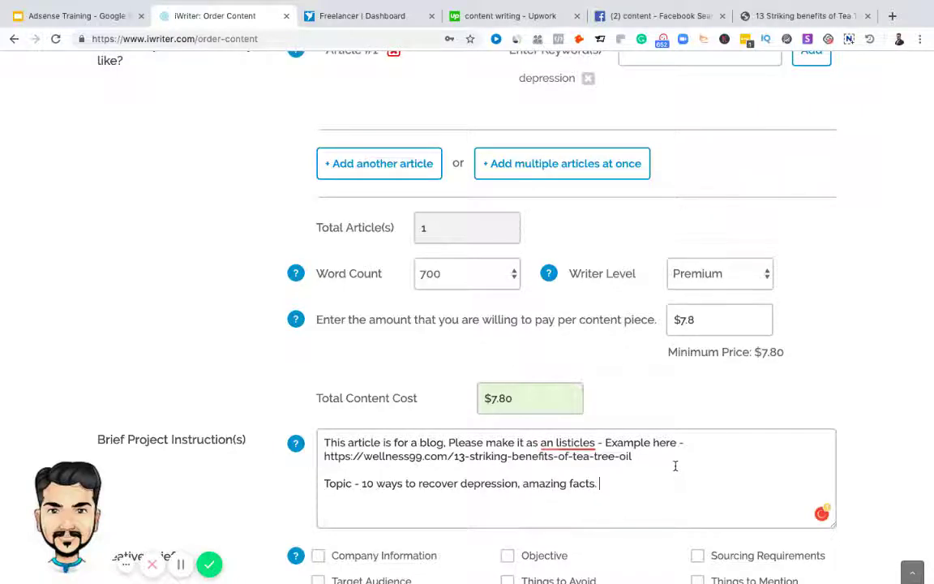
{"action": "scroll", "coordinate": [676, 465], "scroll_direction": "down", "scroll_amount": 3}
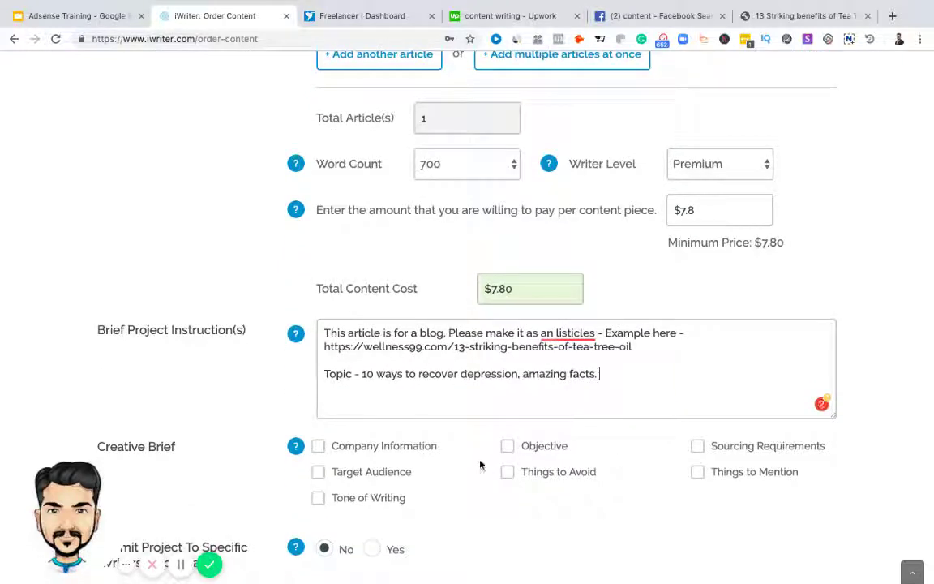
Step: Enable Target Audience, targeting Young Adults and Seniors with Customers unticked
{"action": "left_click", "coordinate": [406, 482]}
{"action": "scroll", "coordinate": [460, 509], "scroll_direction": "down", "scroll_amount": 4}
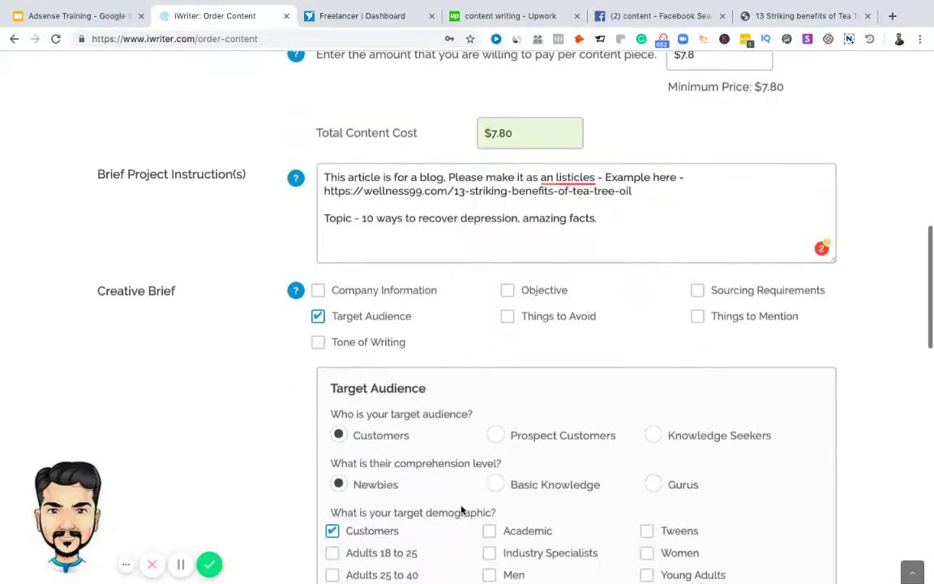
{"action": "scroll", "coordinate": [462, 499], "scroll_direction": "down", "scroll_amount": 2}
{"action": "scroll", "coordinate": [465, 488], "scroll_direction": "down", "scroll_amount": 1}
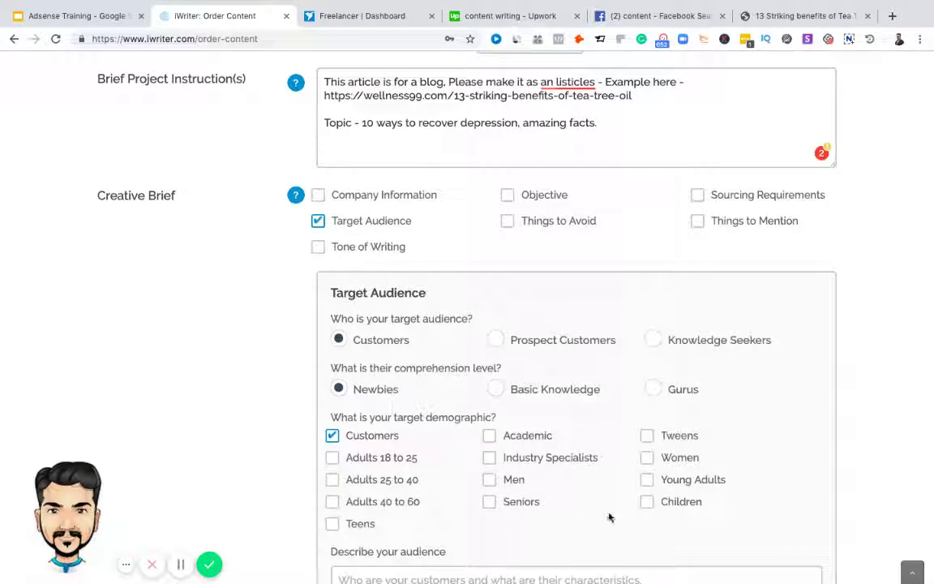
{"action": "left_click", "coordinate": [647, 485]}
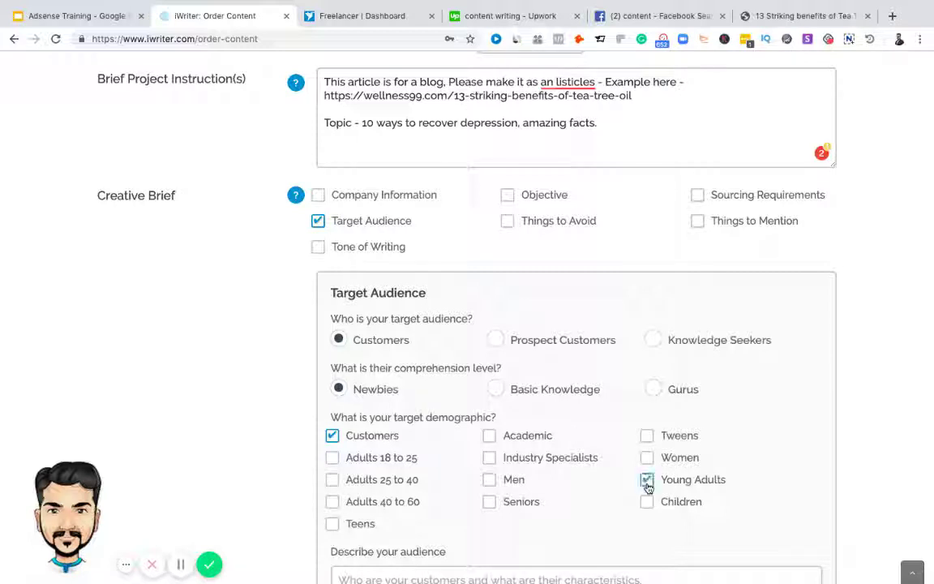
{"action": "left_click", "coordinate": [332, 437]}
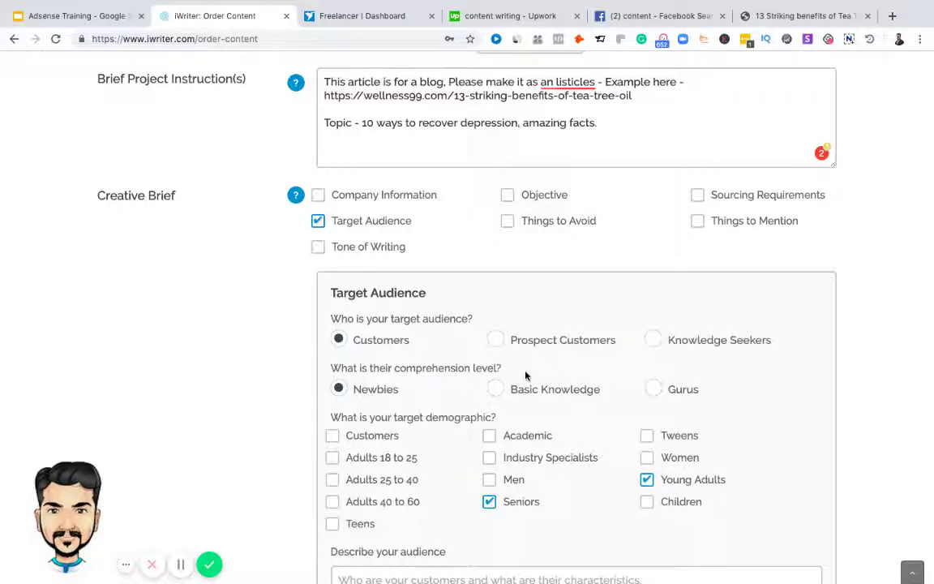
{"action": "scroll", "coordinate": [525, 376], "scroll_direction": "down", "scroll_amount": 4}
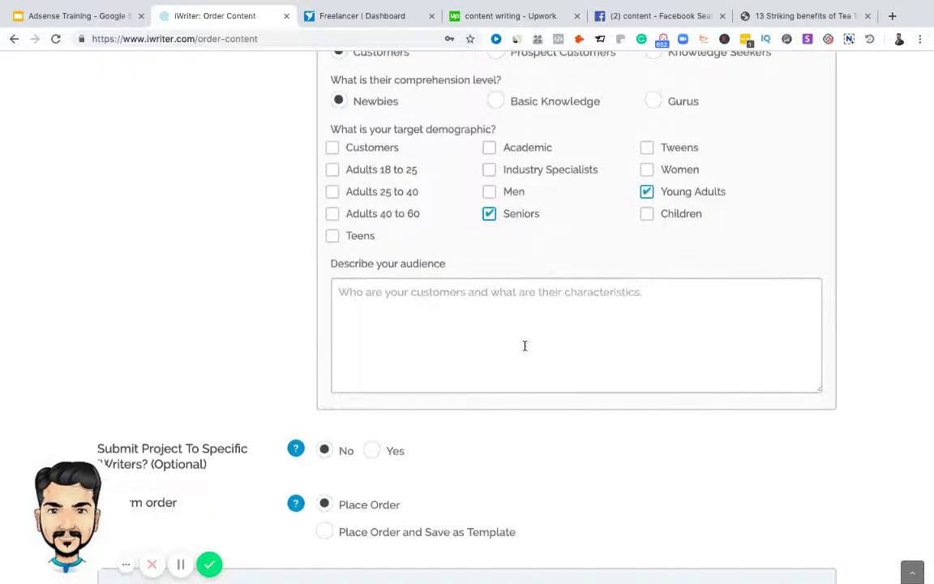
Step: Select the audience description field and scroll through to review the Order Summary
{"action": "left_click", "coordinate": [524, 345]}
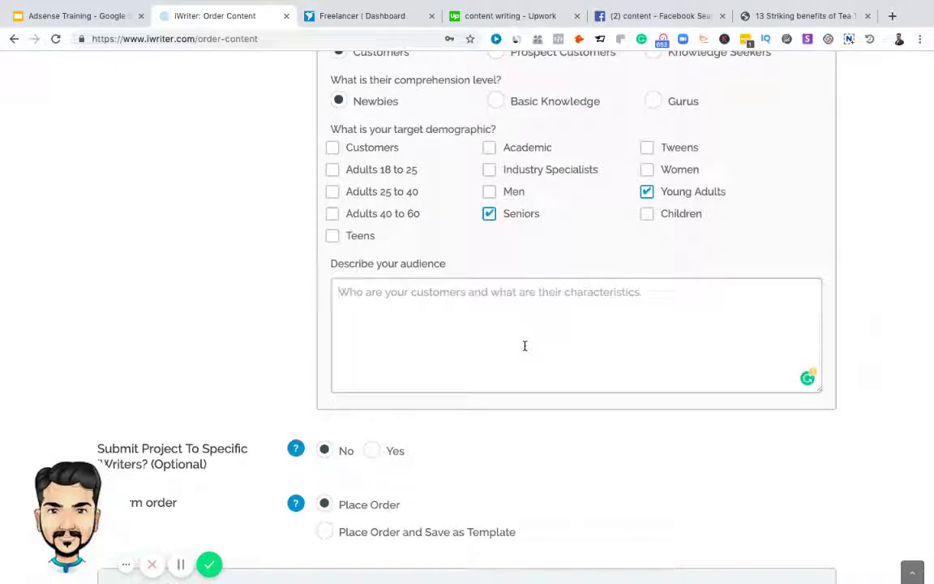
{"action": "scroll", "coordinate": [524, 345], "scroll_direction": "down", "scroll_amount": 2}
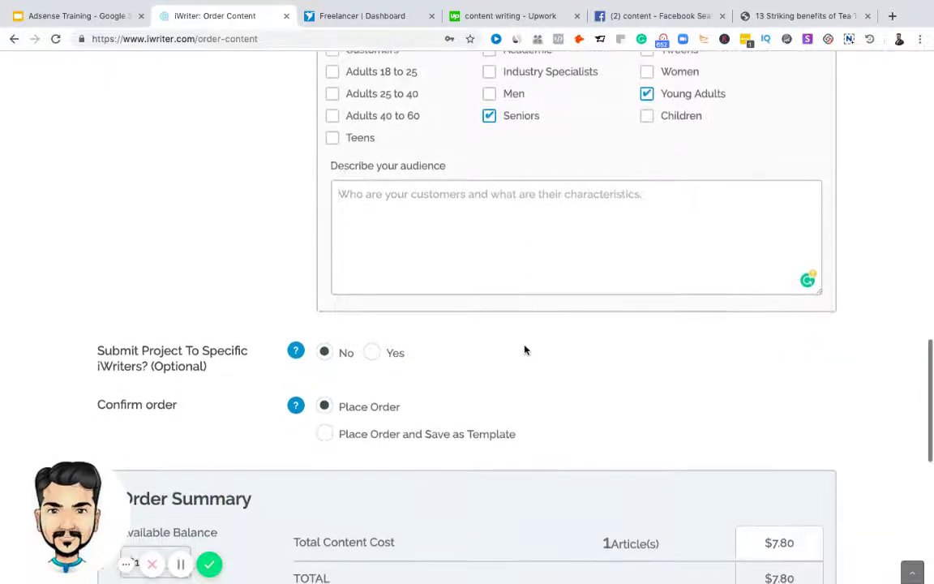
{"action": "scroll", "coordinate": [524, 350], "scroll_direction": "up", "scroll_amount": 6}
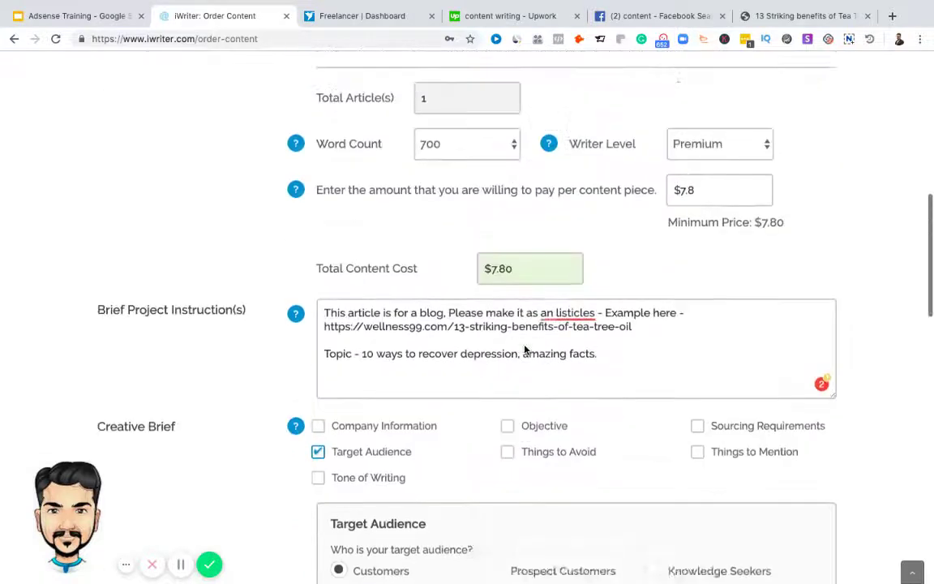
{"action": "scroll", "coordinate": [524, 350], "scroll_direction": "up", "scroll_amount": 6}
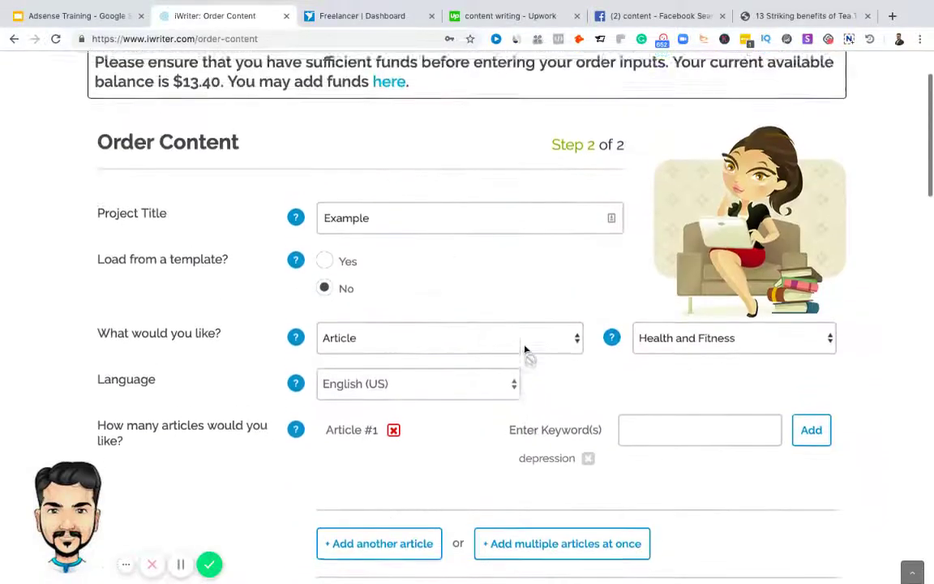
{"action": "scroll", "coordinate": [524, 351], "scroll_direction": "down", "scroll_amount": 17}
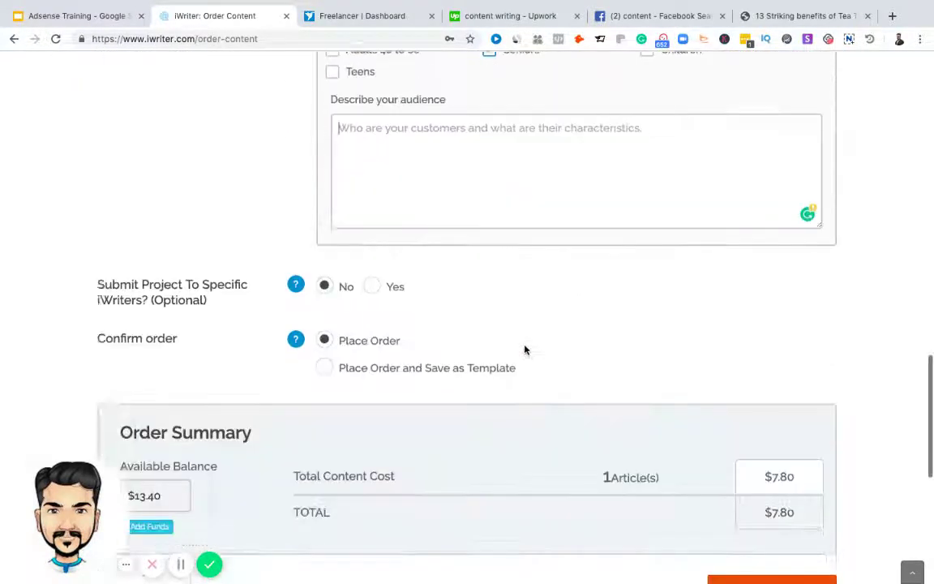
{"action": "scroll", "coordinate": [524, 350], "scroll_direction": "down", "scroll_amount": 3}
{"action": "scroll", "coordinate": [549, 323], "scroll_direction": "up", "scroll_amount": 1}
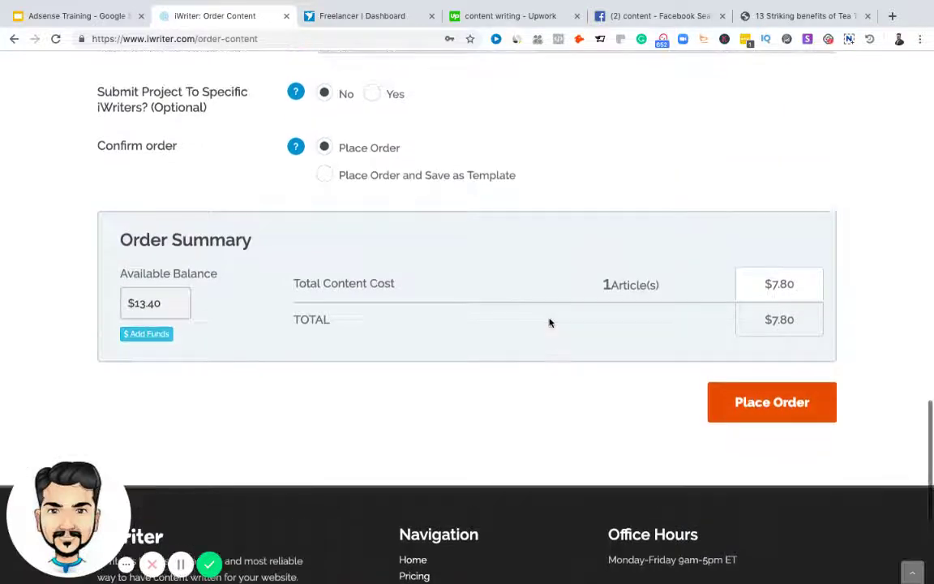
{"action": "scroll", "coordinate": [549, 322], "scroll_direction": "up", "scroll_amount": 20}
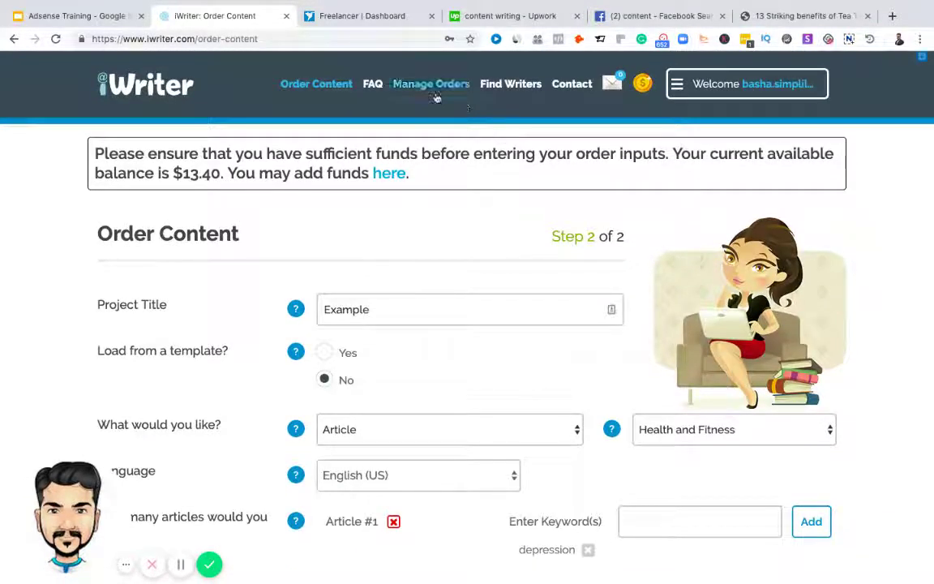
Step: Open iWriter's Manage All Orders page and confirm there are no completed orders for 7/7/2019–8/6/2019
{"action": "left_click", "coordinate": [436, 96]}
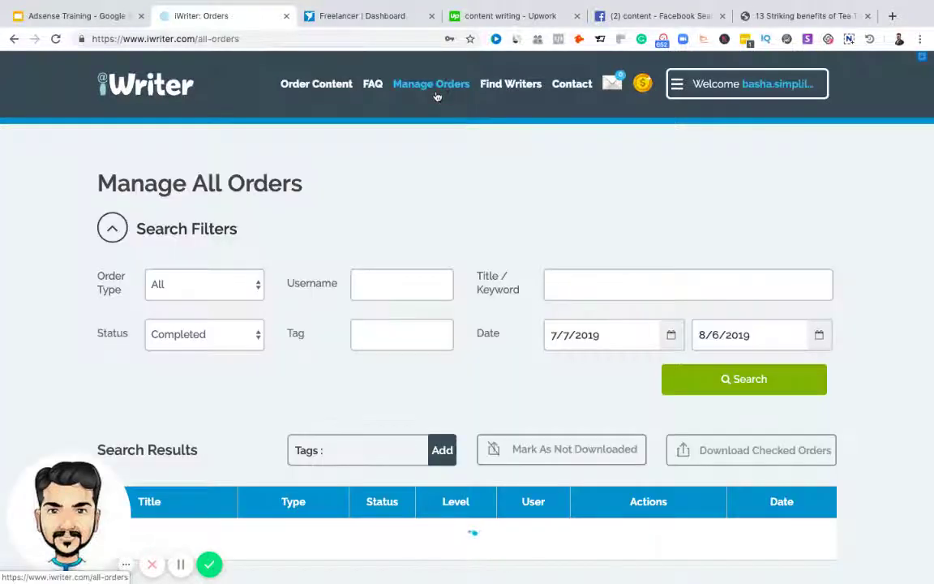
{"action": "scroll", "coordinate": [496, 240], "scroll_direction": "down", "scroll_amount": 3}
{"action": "scroll", "coordinate": [498, 236], "scroll_direction": "down", "scroll_amount": 1}
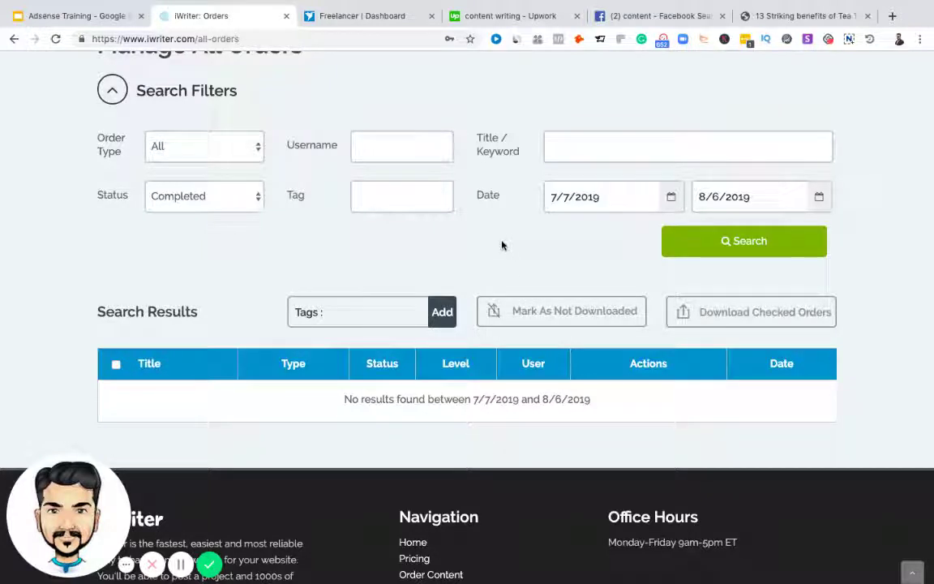
{"action": "scroll", "coordinate": [501, 245], "scroll_direction": "up", "scroll_amount": 3}
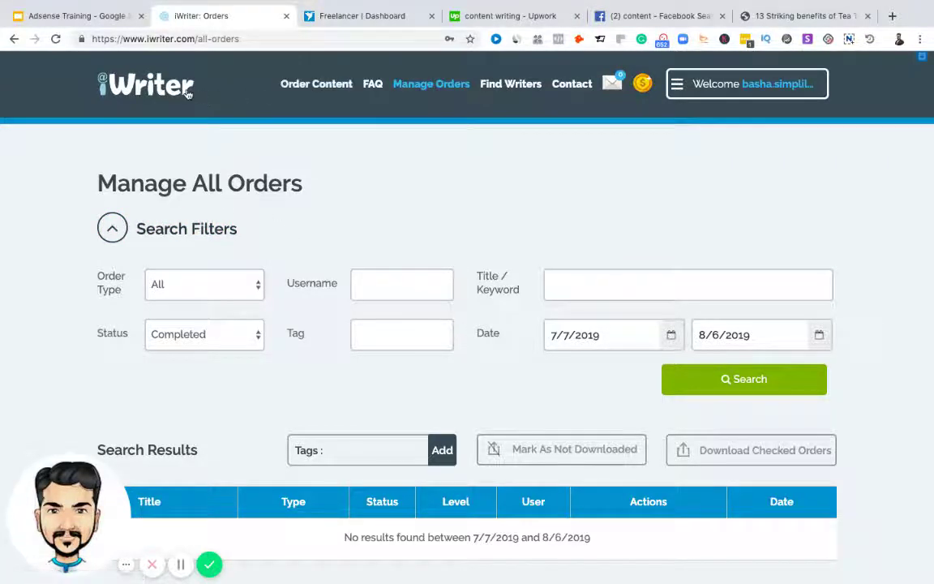
Step: Return to the iWriter Member Dashboard and scroll through its order counts, funds and top writers
{"action": "left_click", "coordinate": [186, 94]}
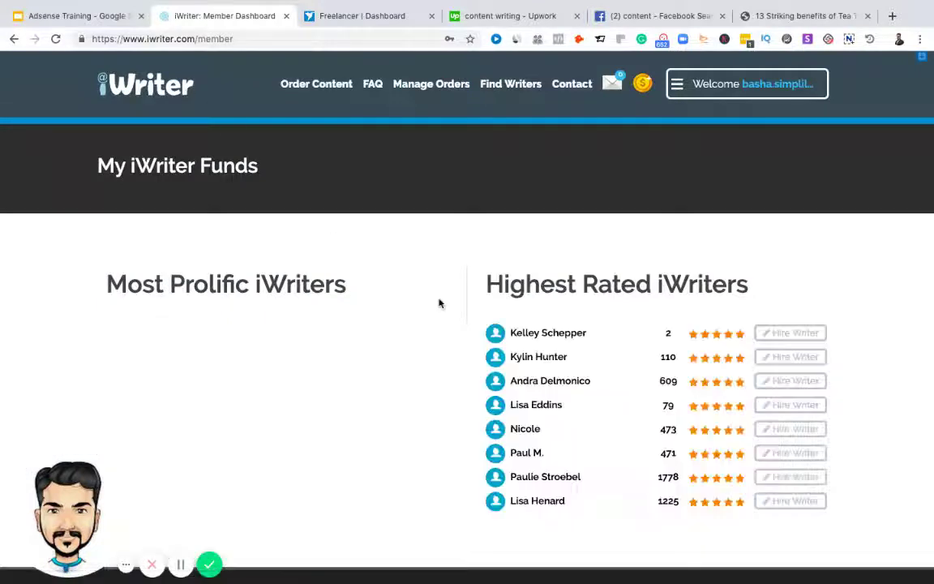
{"action": "scroll", "coordinate": [500, 365], "scroll_direction": "down", "scroll_amount": 1}
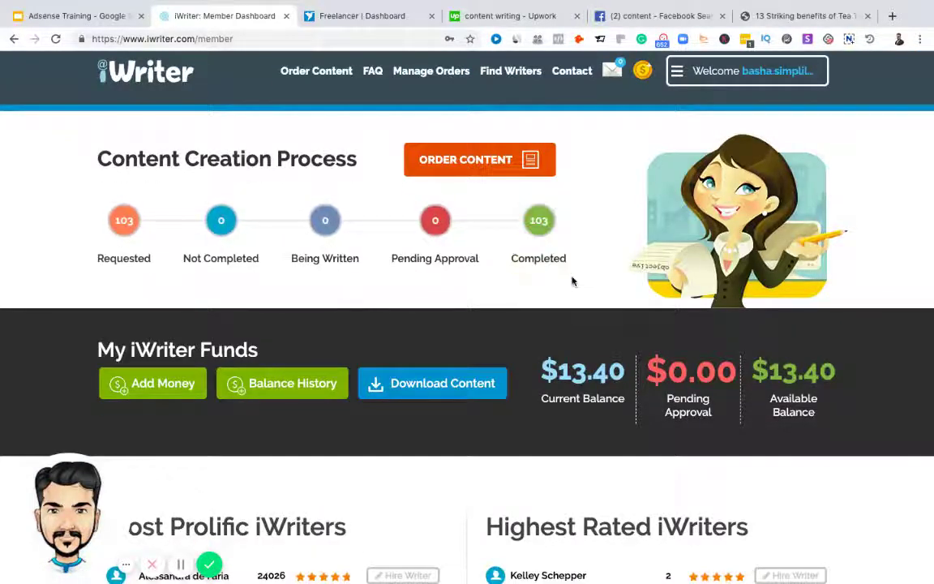
{"action": "scroll", "coordinate": [580, 301], "scroll_direction": "down", "scroll_amount": 4}
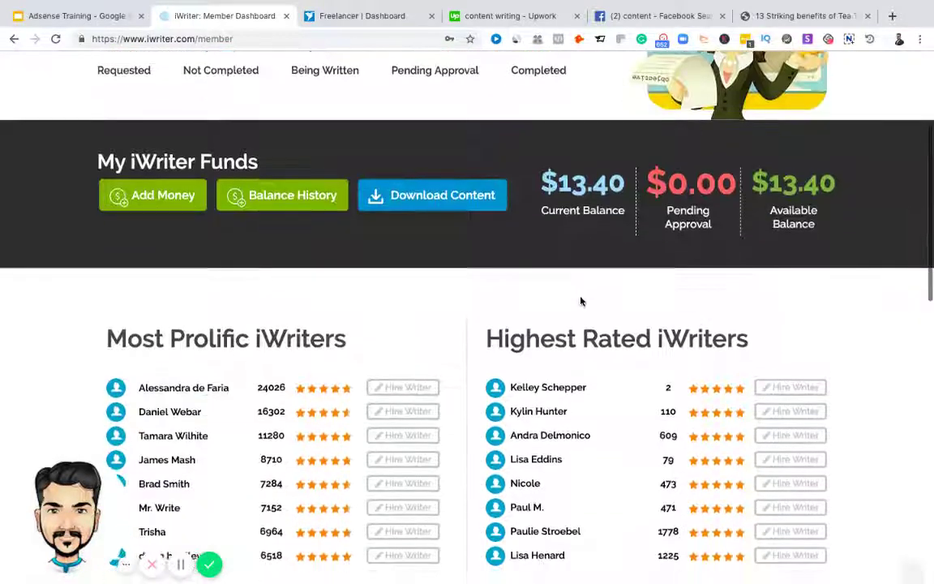
{"action": "scroll", "coordinate": [580, 301], "scroll_direction": "down", "scroll_amount": 5}
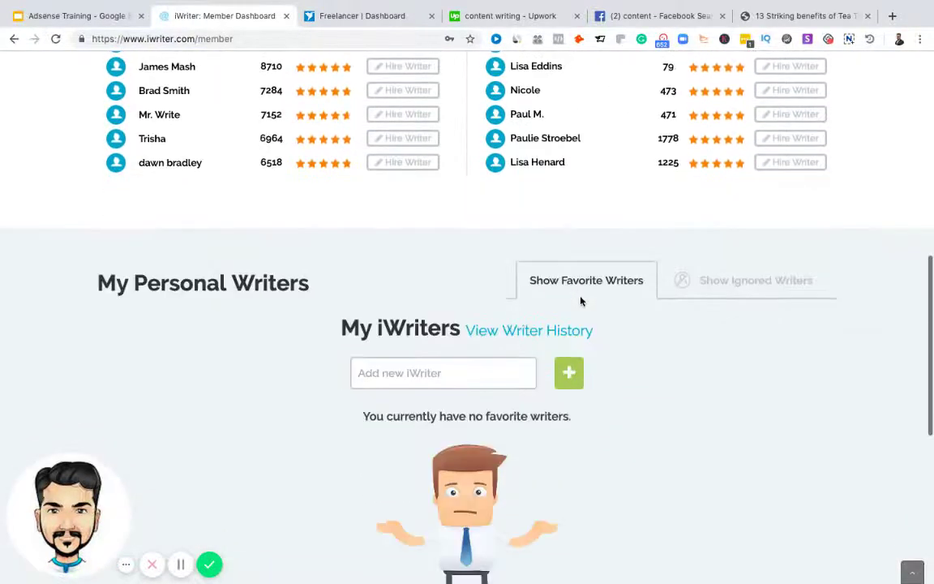
{"action": "scroll", "coordinate": [581, 300], "scroll_direction": "down", "scroll_amount": 2}
{"action": "scroll", "coordinate": [581, 301], "scroll_direction": "up", "scroll_amount": 10}
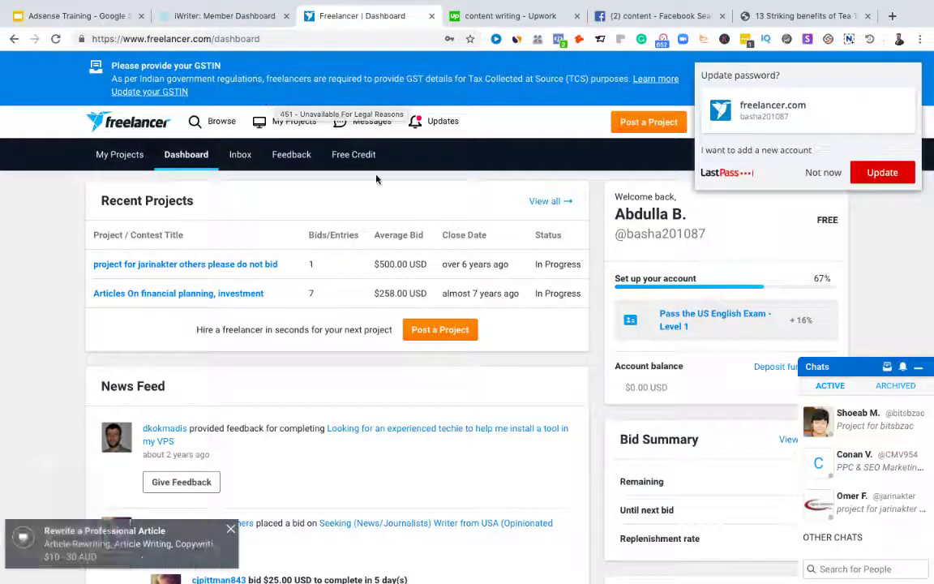
Step: Accept the LastPass password update and collapse the Chats panel on Freelancer.com
{"action": "left_click", "coordinate": [859, 173]}
{"action": "left_click", "coordinate": [915, 369]}
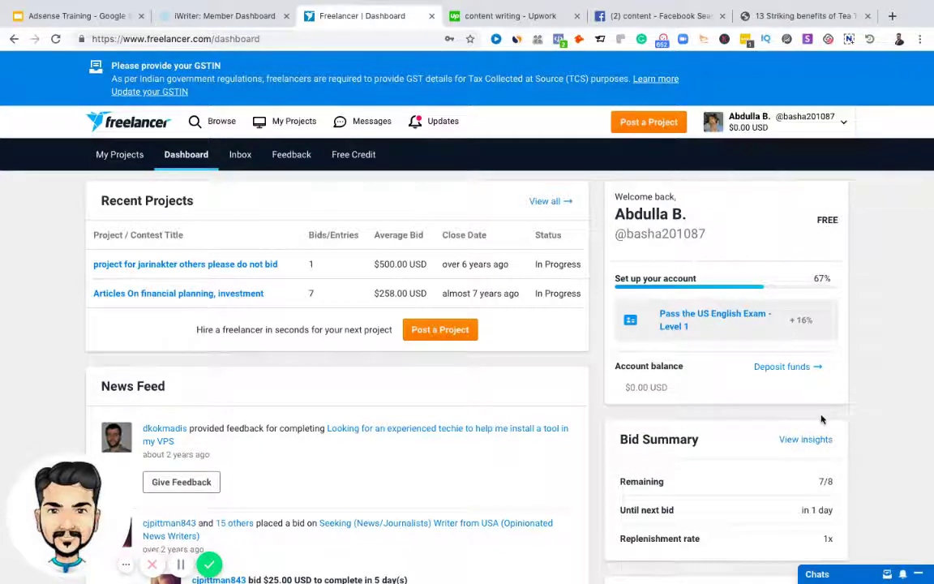
{"action": "scroll", "coordinate": [819, 416], "scroll_direction": "down", "scroll_amount": 4}
{"action": "scroll", "coordinate": [821, 419], "scroll_direction": "down", "scroll_amount": 4}
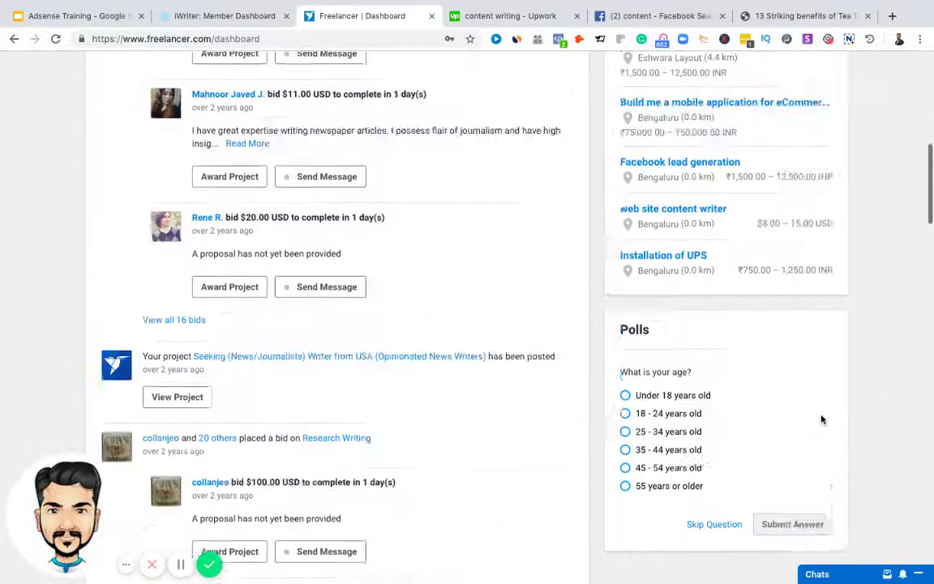
{"action": "scroll", "coordinate": [821, 419], "scroll_direction": "up", "scroll_amount": 10}
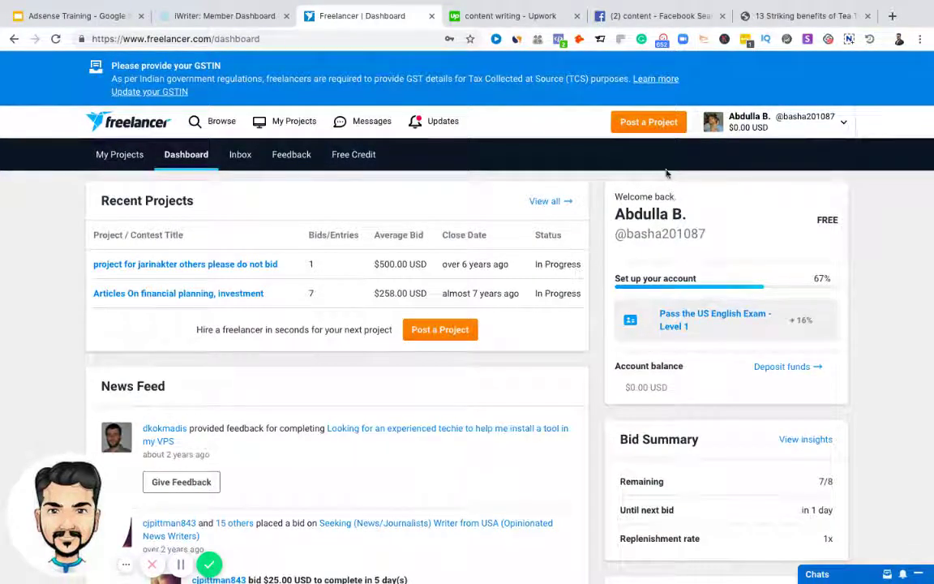
Step: Scroll the Freelancer.com dashboard to review the two in-progress projects, their bids and remaining bids
{"action": "scroll", "coordinate": [568, 250], "scroll_direction": "down", "scroll_amount": 1}
{"action": "scroll", "coordinate": [567, 249], "scroll_direction": "down", "scroll_amount": 1}
{"action": "scroll", "coordinate": [568, 250], "scroll_direction": "down", "scroll_amount": 1}
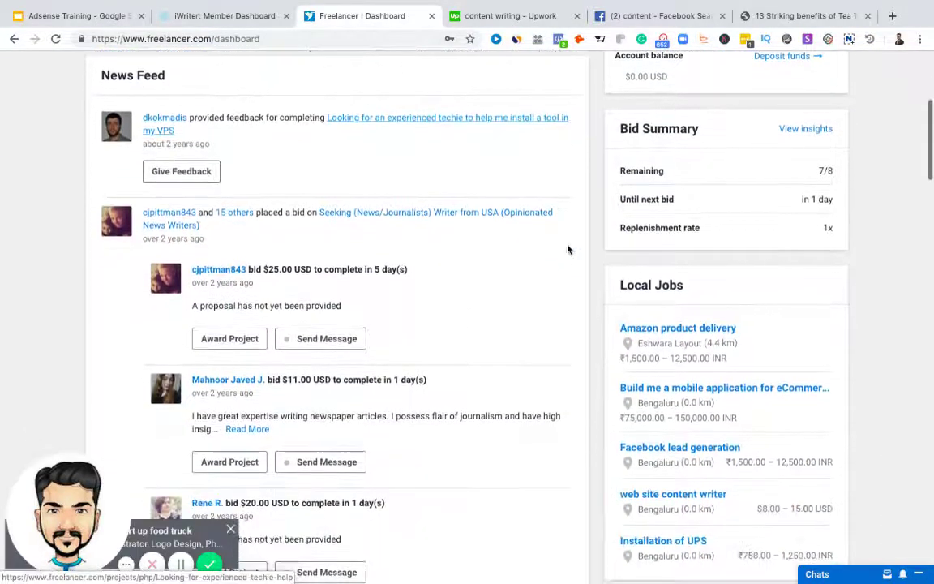
{"action": "scroll", "coordinate": [568, 250], "scroll_direction": "down", "scroll_amount": 2}
{"action": "scroll", "coordinate": [567, 250], "scroll_direction": "down", "scroll_amount": 2}
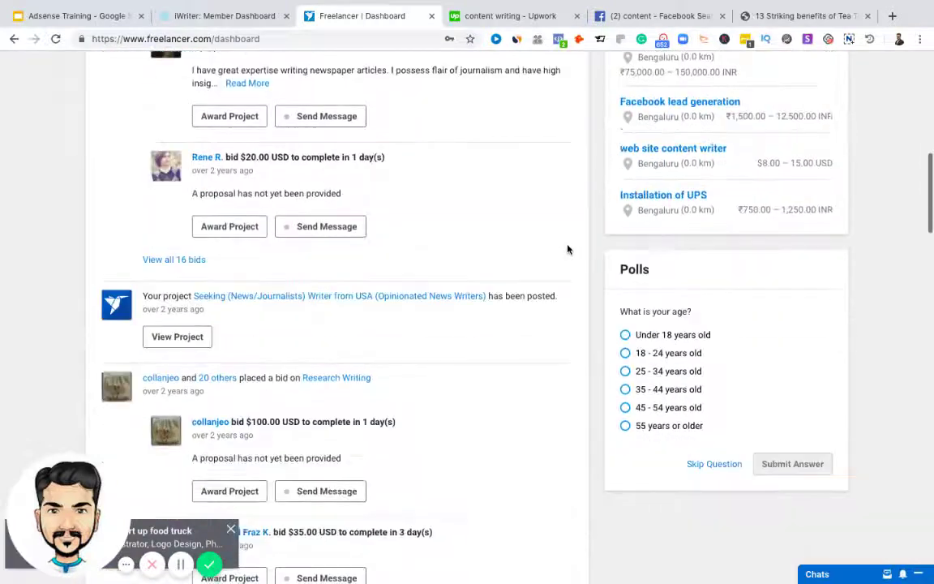
{"action": "scroll", "coordinate": [567, 250], "scroll_direction": "down", "scroll_amount": 2}
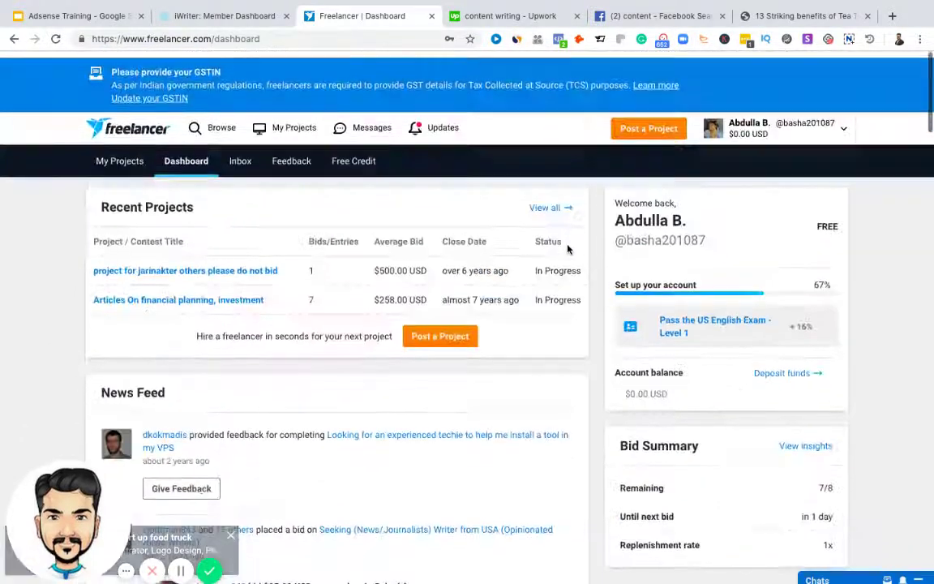
{"action": "scroll", "coordinate": [568, 250], "scroll_direction": "down", "scroll_amount": 1}
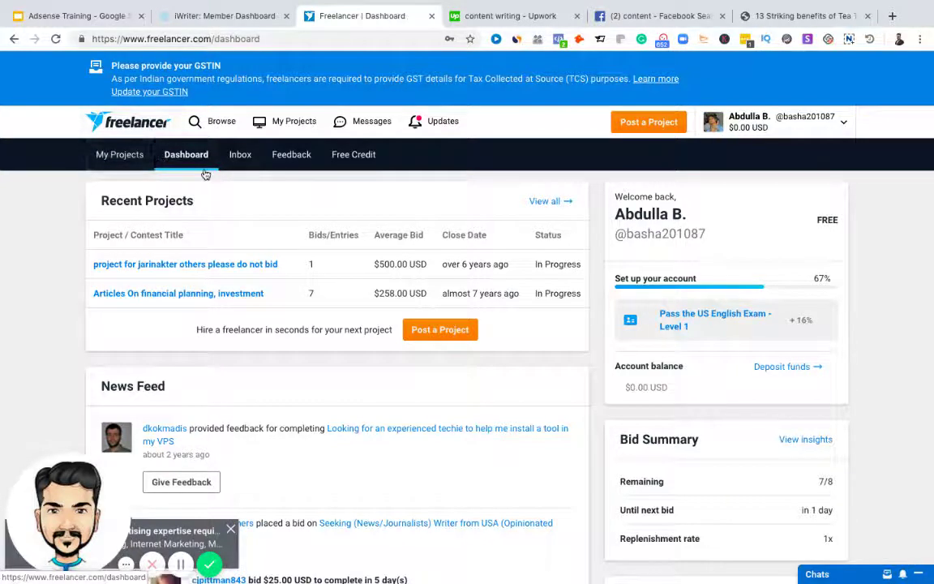
{"action": "left_click", "coordinate": [500, 18]}
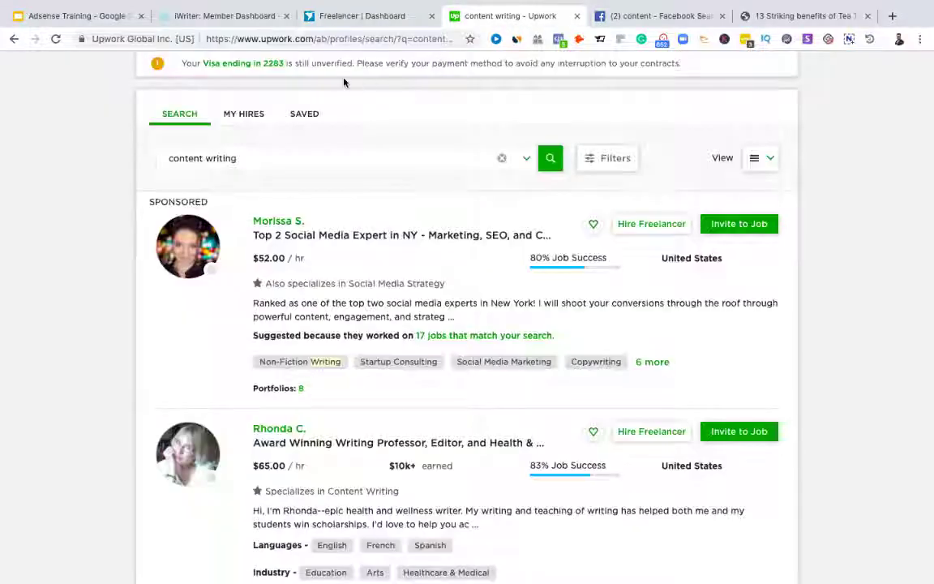
{"action": "scroll", "coordinate": [328, 162], "scroll_direction": "up", "scroll_amount": 2}
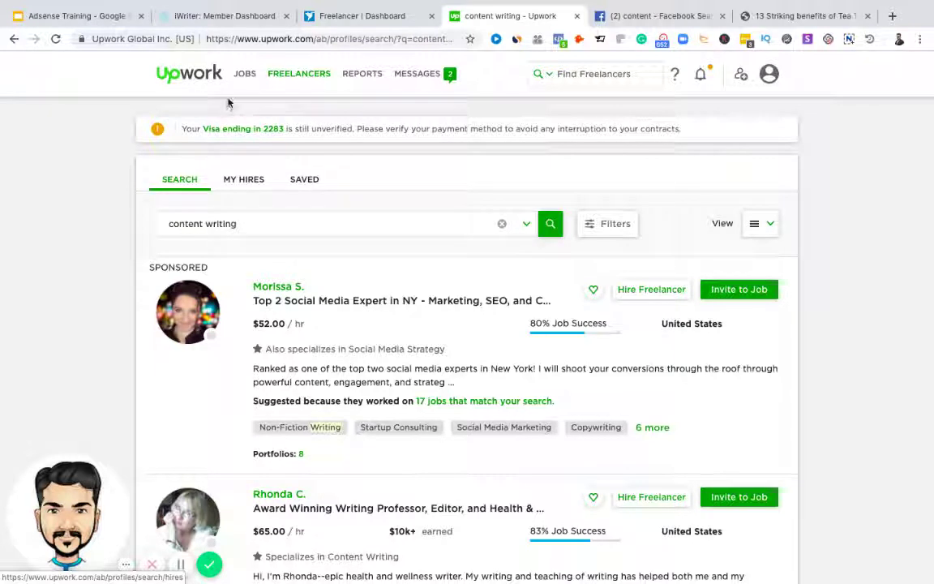
{"action": "scroll", "coordinate": [297, 213], "scroll_direction": "down", "scroll_amount": 1}
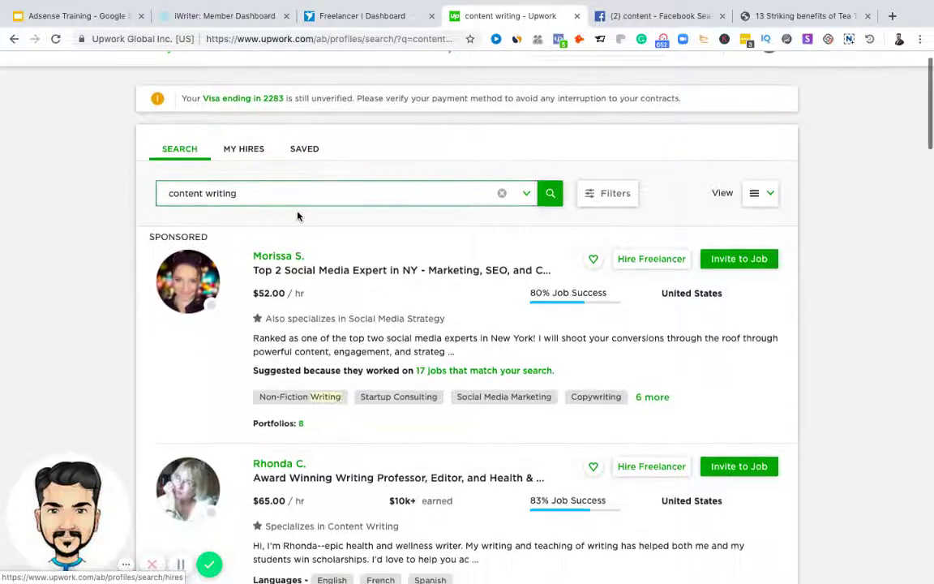
{"action": "scroll", "coordinate": [297, 216], "scroll_direction": "down", "scroll_amount": 1}
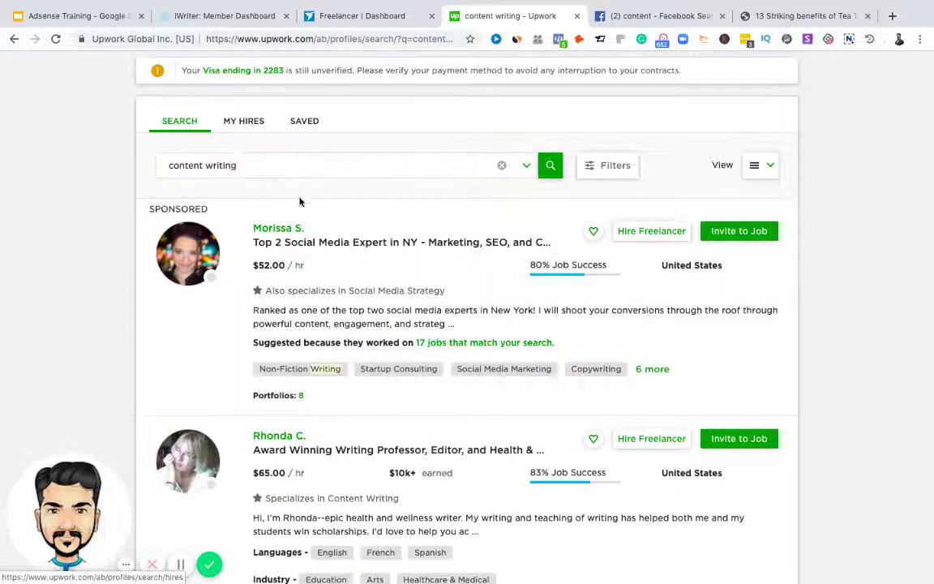
{"action": "scroll", "coordinate": [438, 260], "scroll_direction": "down", "scroll_amount": 6}
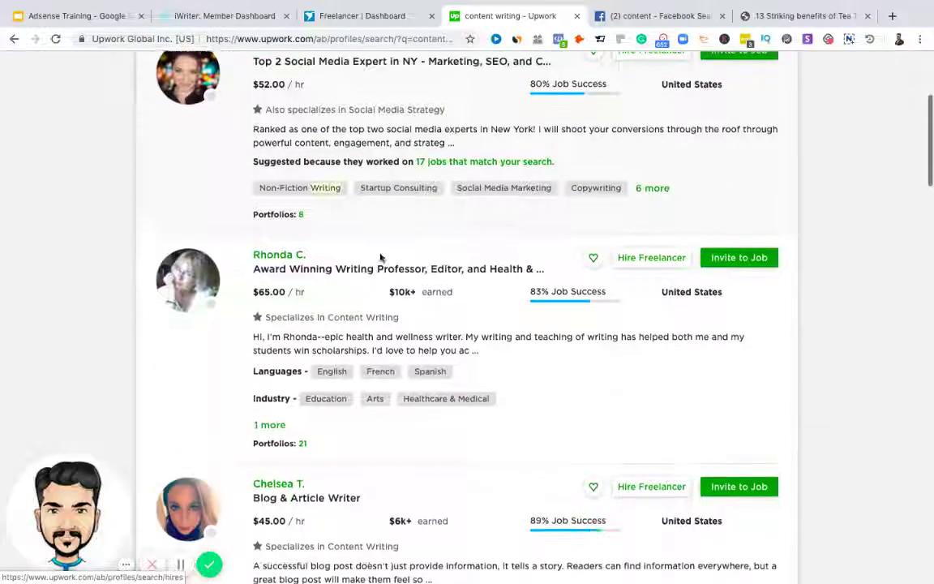
{"action": "scroll", "coordinate": [380, 258], "scroll_direction": "down", "scroll_amount": 7}
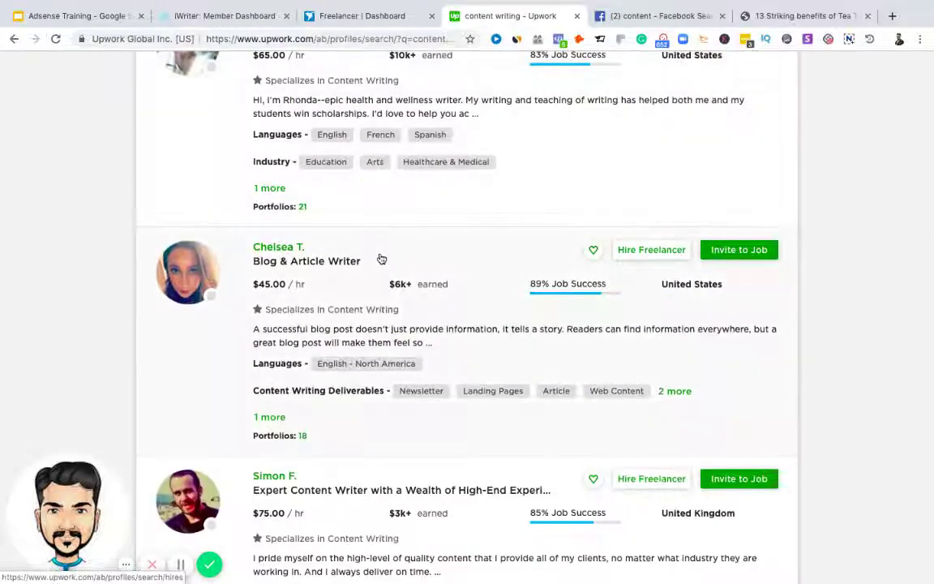
{"action": "scroll", "coordinate": [381, 258], "scroll_direction": "down", "scroll_amount": 6}
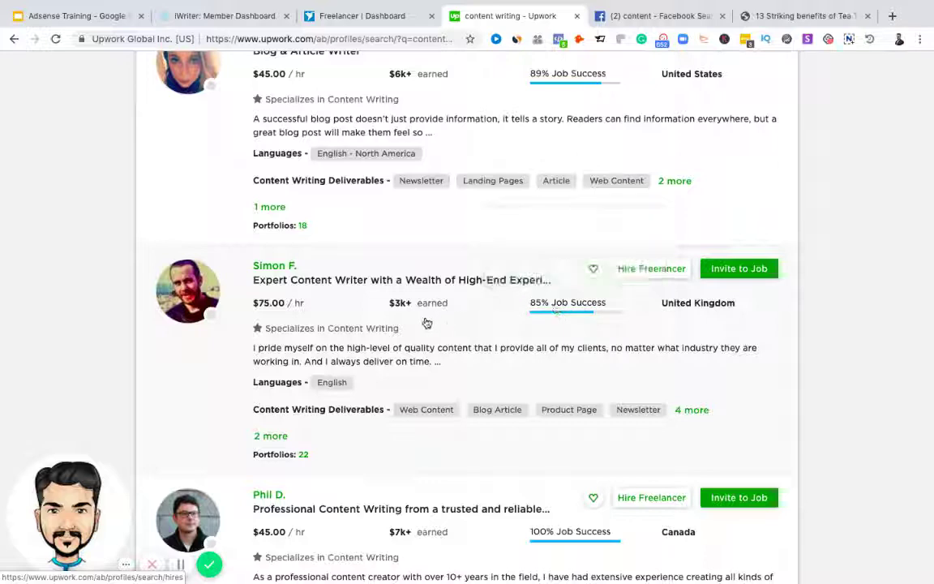
{"action": "scroll", "coordinate": [438, 329], "scroll_direction": "down", "scroll_amount": 5}
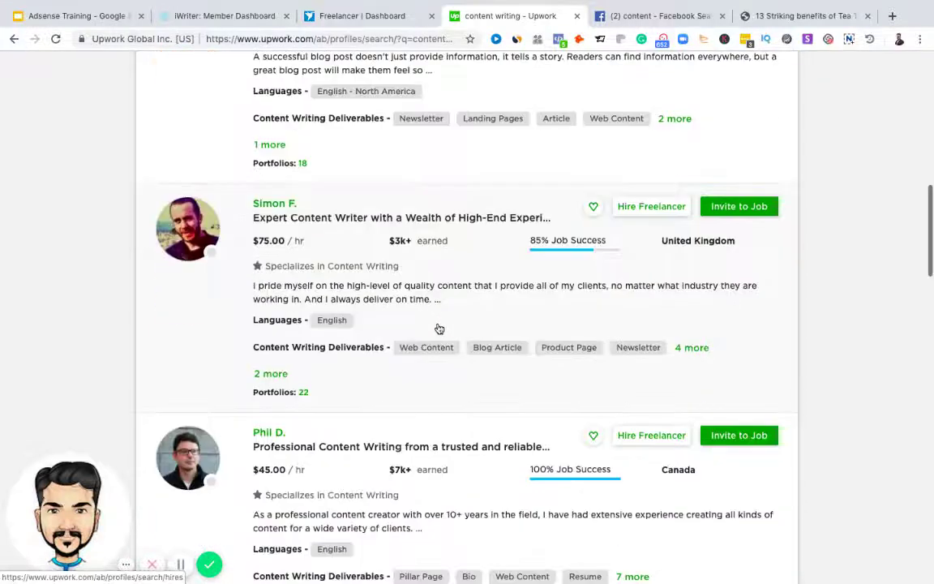
{"action": "scroll", "coordinate": [438, 328], "scroll_direction": "down", "scroll_amount": 2}
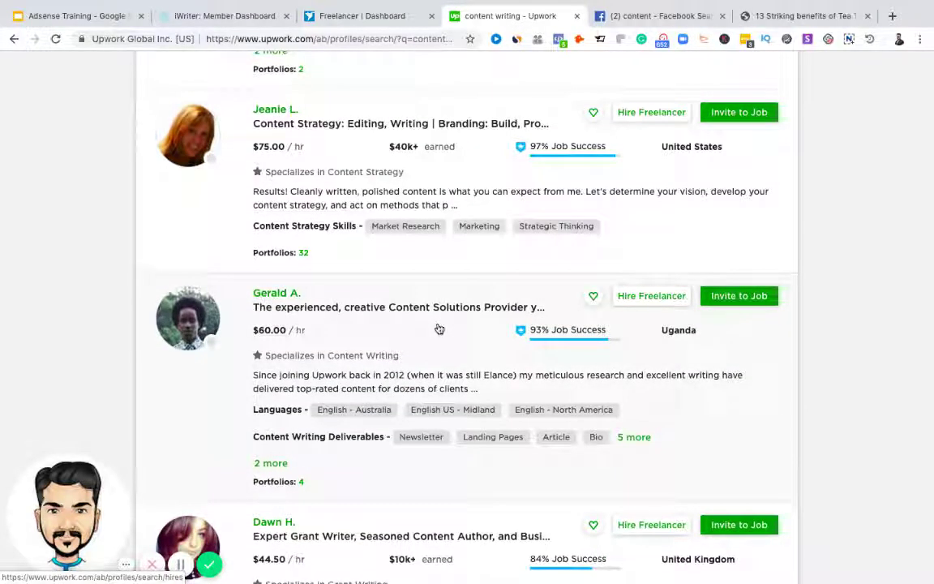
{"action": "scroll", "coordinate": [438, 329], "scroll_direction": "up", "scroll_amount": 10}
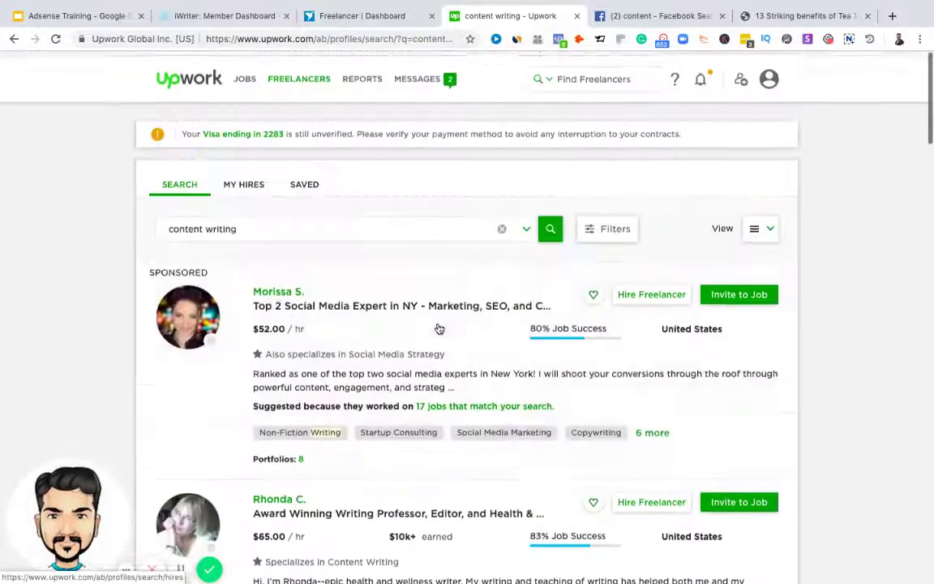
{"action": "mouse_move", "coordinate": [273, 98]}
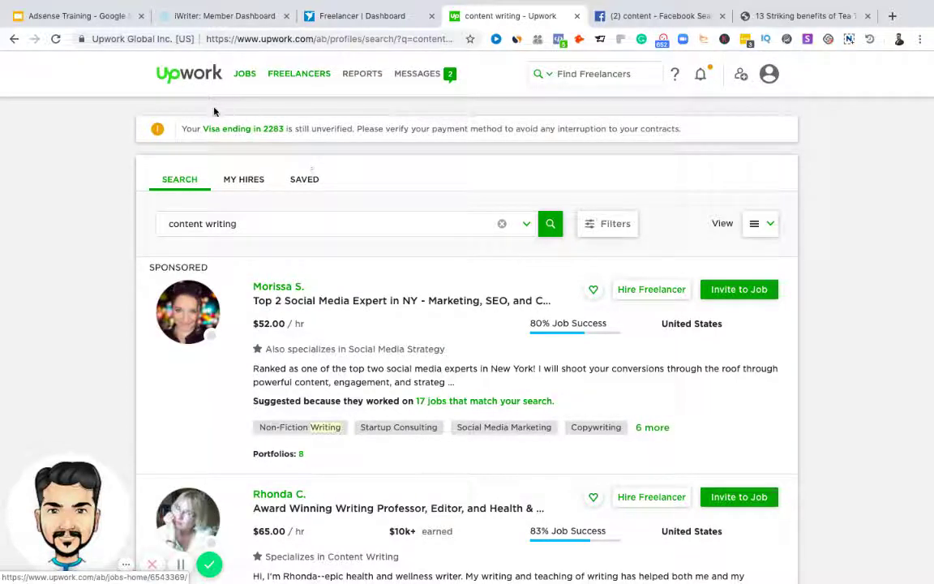
{"action": "scroll", "coordinate": [258, 253], "scroll_direction": "down", "scroll_amount": 2}
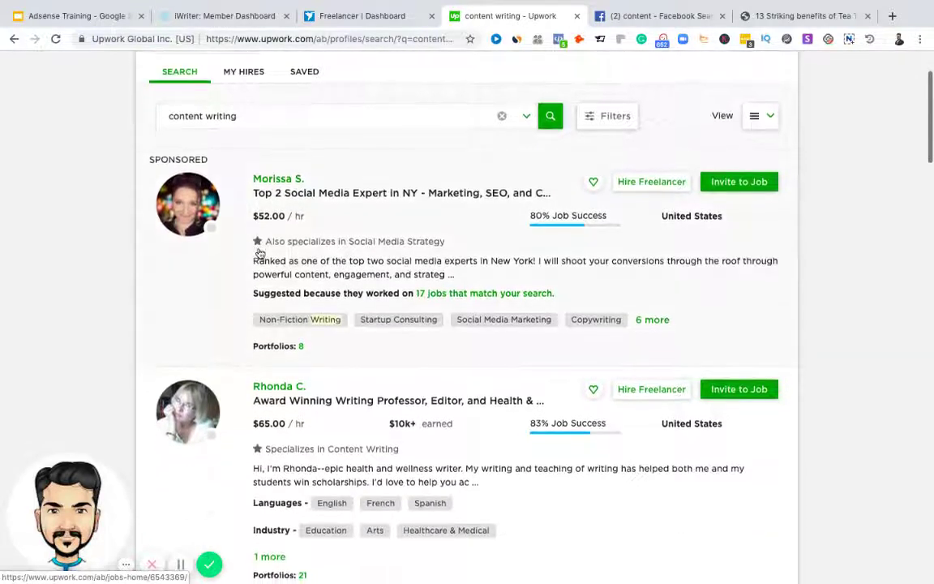
{"action": "scroll", "coordinate": [259, 252], "scroll_direction": "down", "scroll_amount": 1}
{"action": "scroll", "coordinate": [259, 252], "scroll_direction": "down", "scroll_amount": 5}
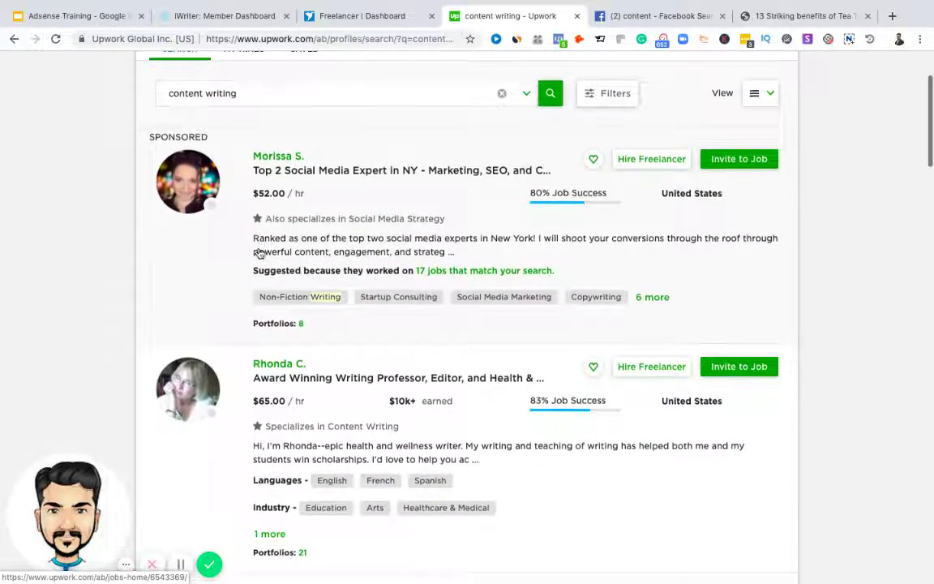
{"action": "scroll", "coordinate": [259, 252], "scroll_direction": "down", "scroll_amount": 1}
{"action": "scroll", "coordinate": [259, 252], "scroll_direction": "up", "scroll_amount": 6}
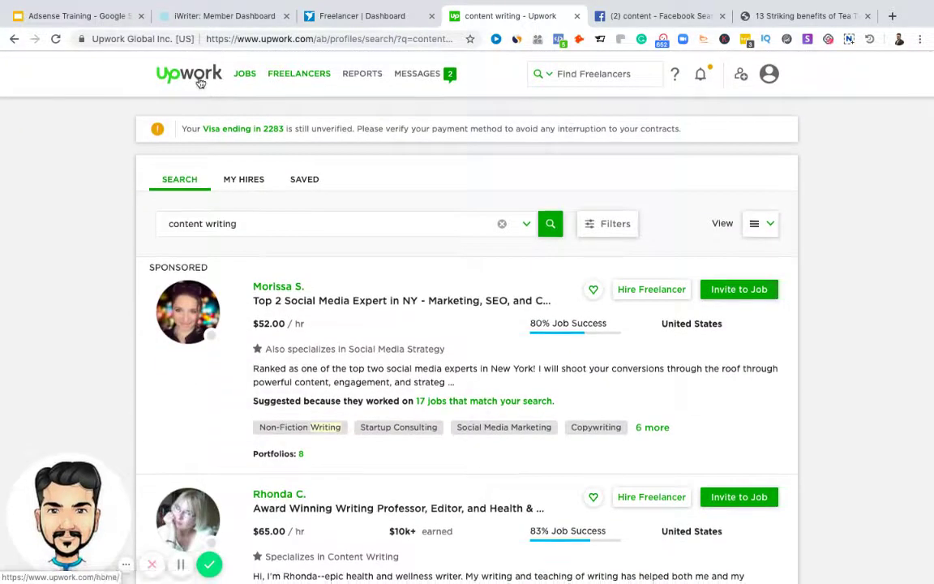
{"action": "left_click", "coordinate": [196, 79]}
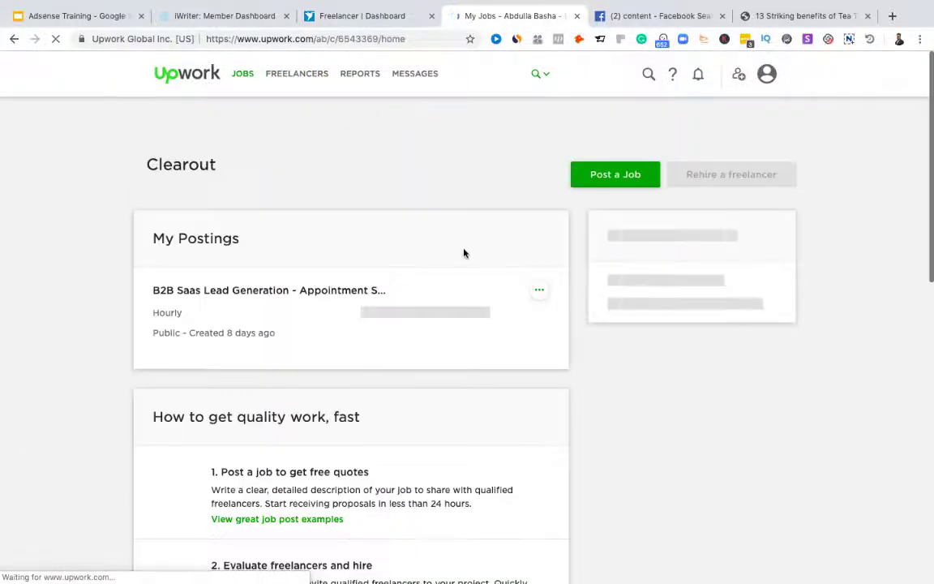
{"action": "scroll", "coordinate": [542, 338], "scroll_direction": "down", "scroll_amount": 2}
{"action": "scroll", "coordinate": [543, 338], "scroll_direction": "down", "scroll_amount": 2}
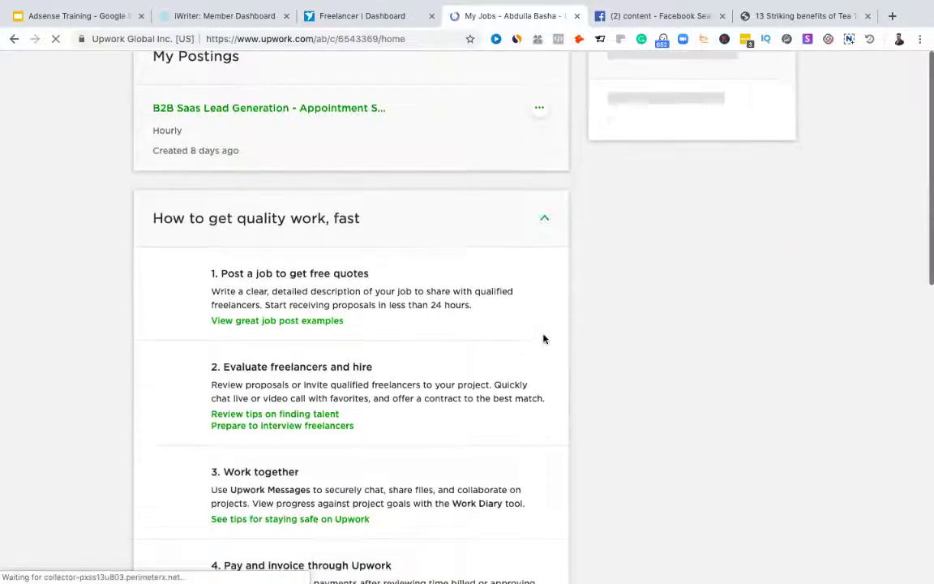
{"action": "scroll", "coordinate": [543, 338], "scroll_direction": "down", "scroll_amount": 1}
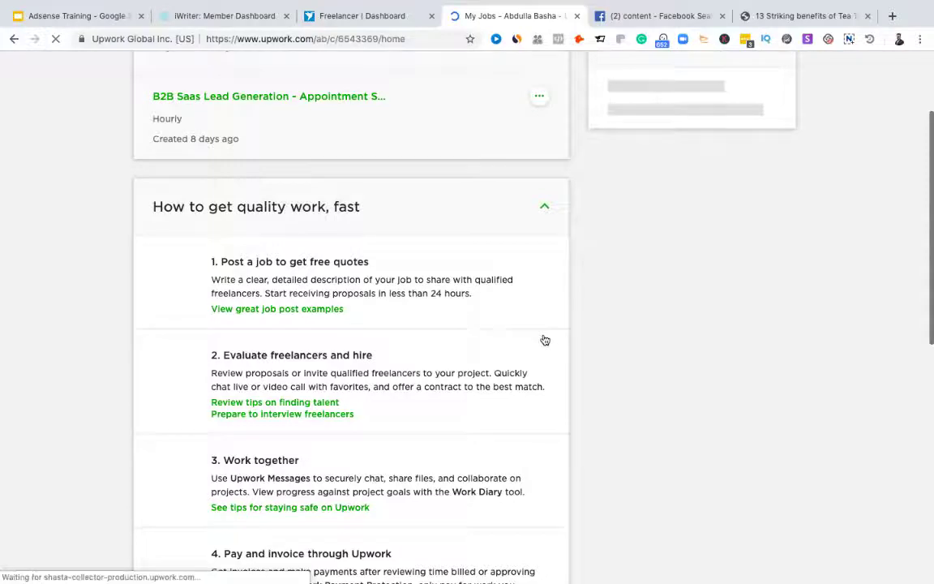
{"action": "scroll", "coordinate": [545, 340], "scroll_direction": "down", "scroll_amount": 4}
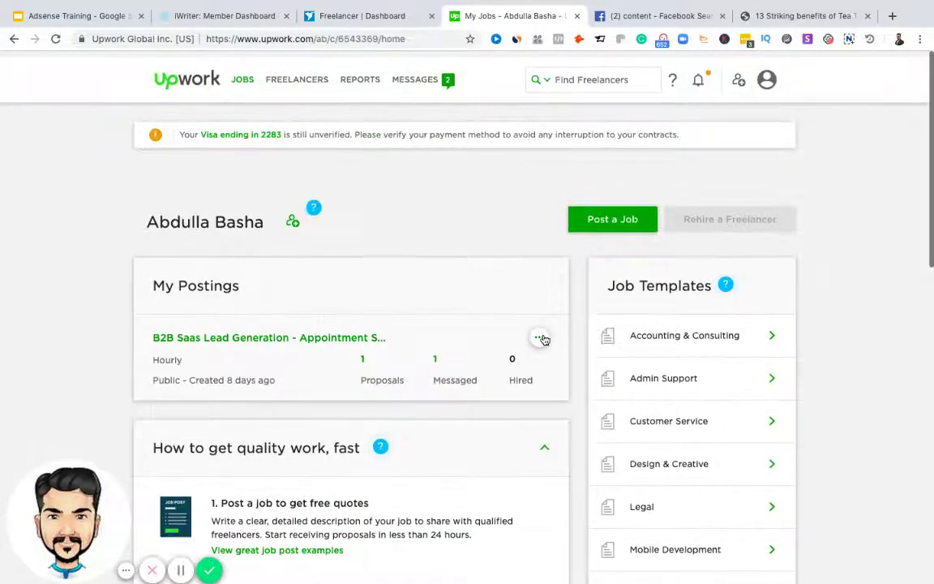
{"action": "scroll", "coordinate": [551, 308], "scroll_direction": "down", "scroll_amount": 1}
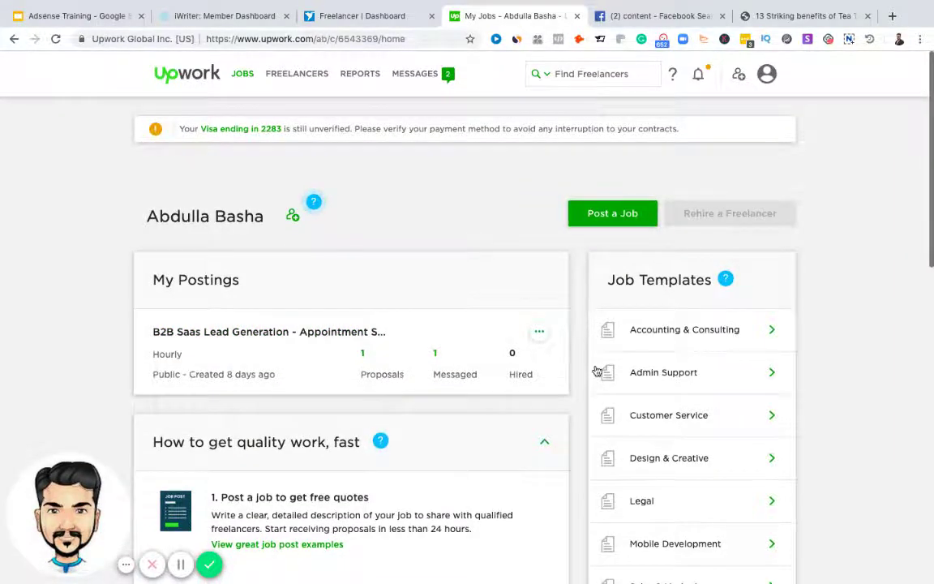
{"action": "scroll", "coordinate": [597, 371], "scroll_direction": "down", "scroll_amount": 3}
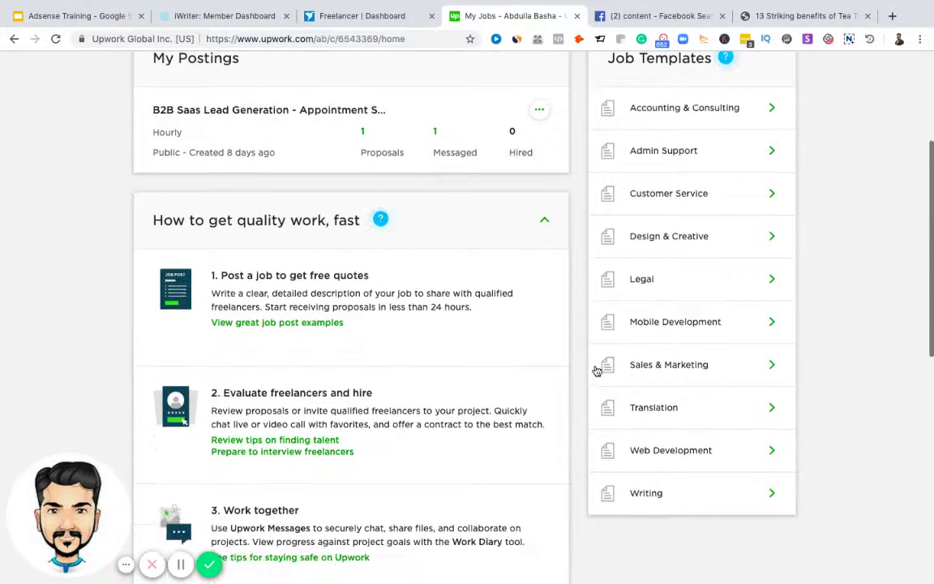
{"action": "scroll", "coordinate": [597, 370], "scroll_direction": "up", "scroll_amount": 3}
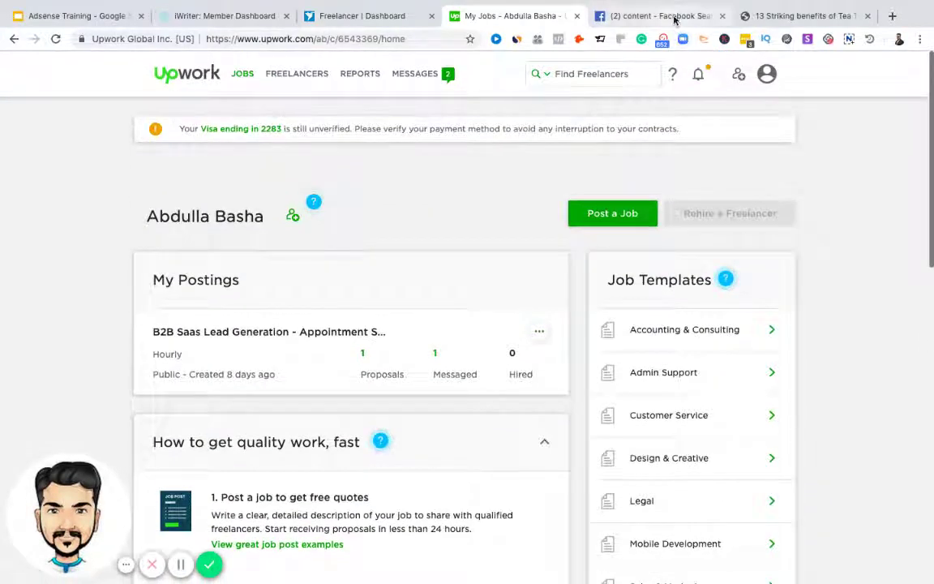
Step: Switch to Facebook's 'content' search results and scroll through the content-writer groups listed
{"action": "left_click", "coordinate": [674, 17]}
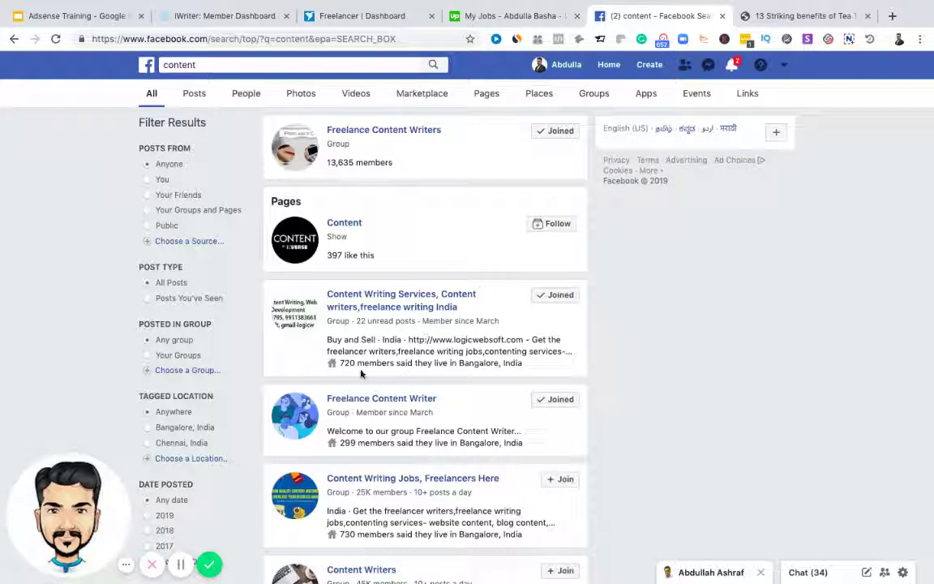
{"action": "scroll", "coordinate": [430, 382], "scroll_direction": "down", "scroll_amount": 1}
{"action": "scroll", "coordinate": [430, 382], "scroll_direction": "up", "scroll_amount": 1}
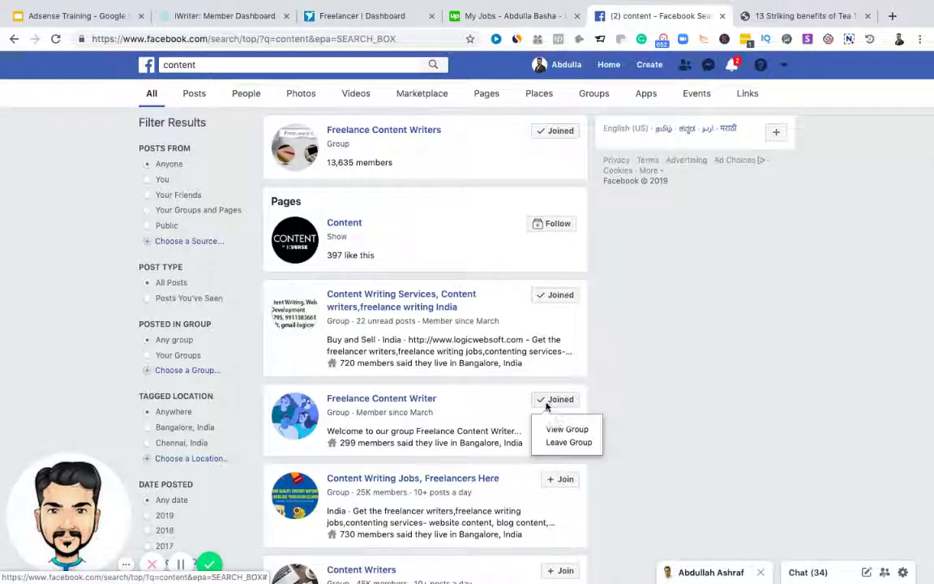
{"action": "scroll", "coordinate": [659, 433], "scroll_direction": "down", "scroll_amount": 1}
{"action": "scroll", "coordinate": [659, 433], "scroll_direction": "up", "scroll_amount": 1}
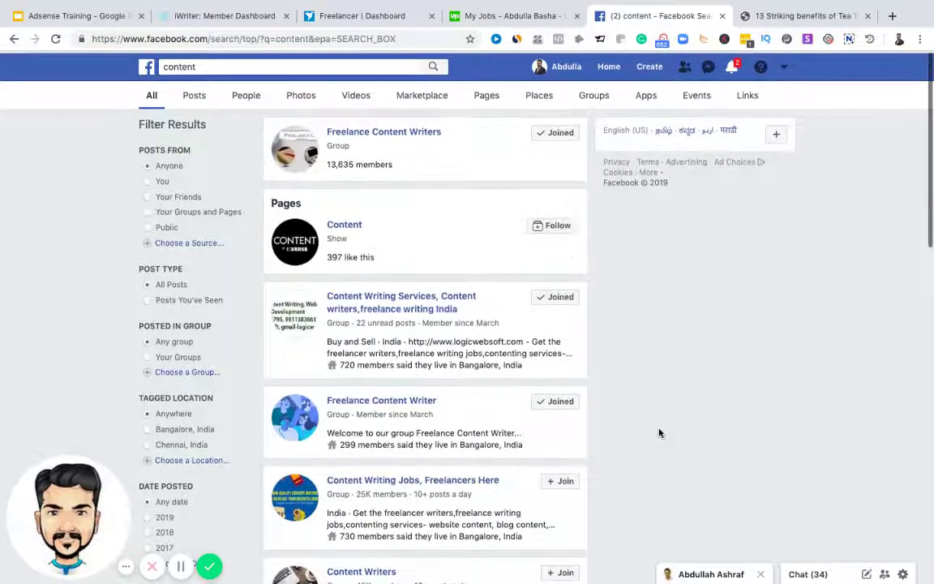
Step: Open the Freelance Content Writers group (13,635 members) and scroll through its writer-hiring posts
{"action": "left_click", "coordinate": [432, 132]}
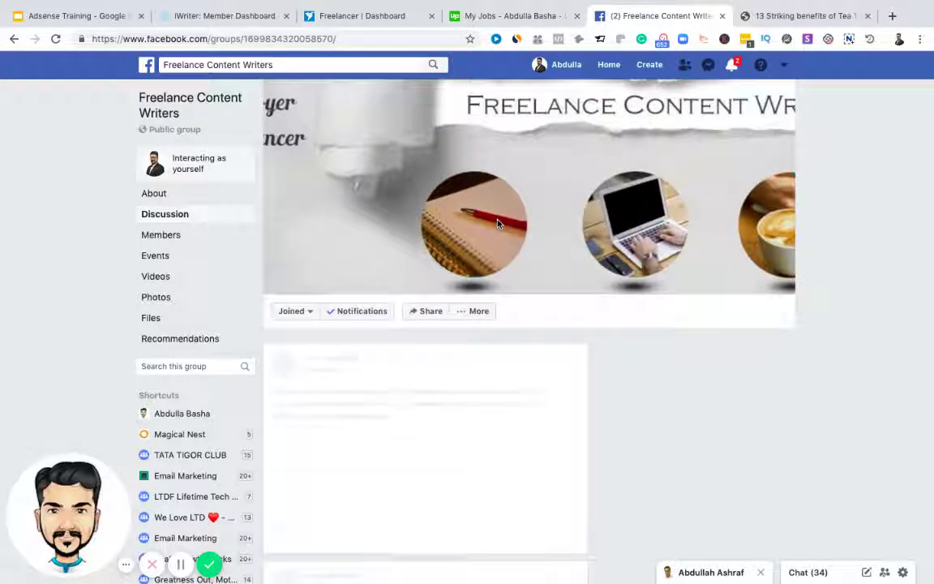
{"action": "scroll", "coordinate": [610, 349], "scroll_direction": "down", "scroll_amount": 1}
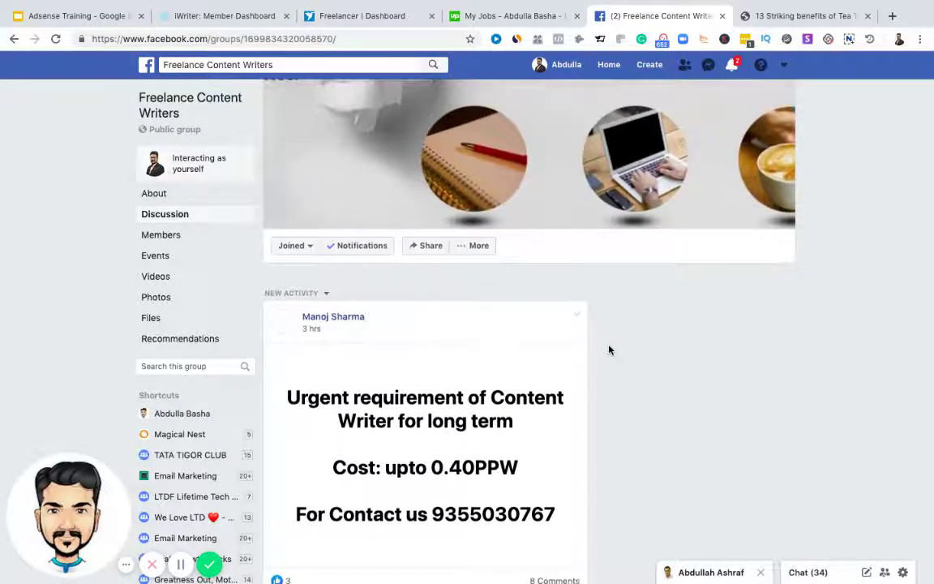
{"action": "scroll", "coordinate": [610, 349], "scroll_direction": "down", "scroll_amount": 2}
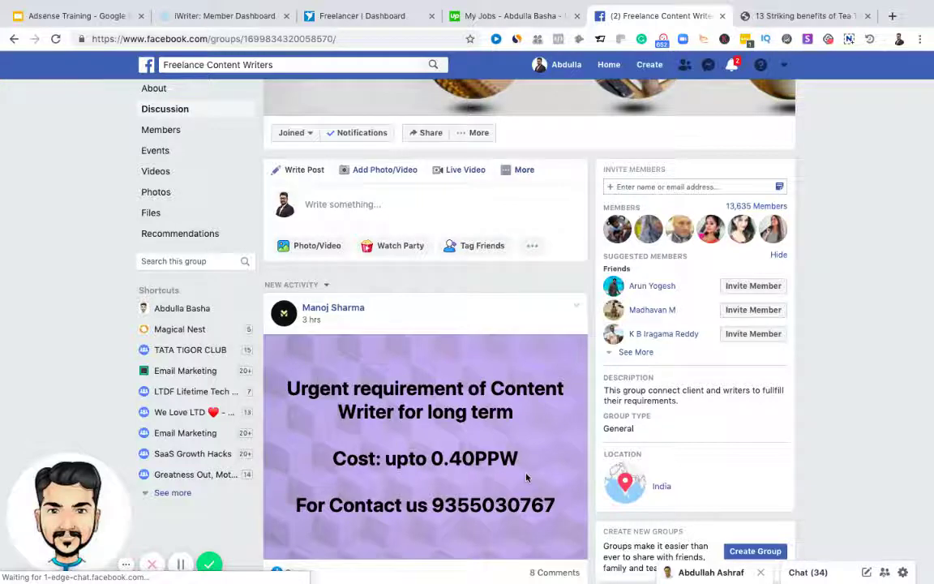
{"action": "scroll", "coordinate": [526, 477], "scroll_direction": "down", "scroll_amount": 3}
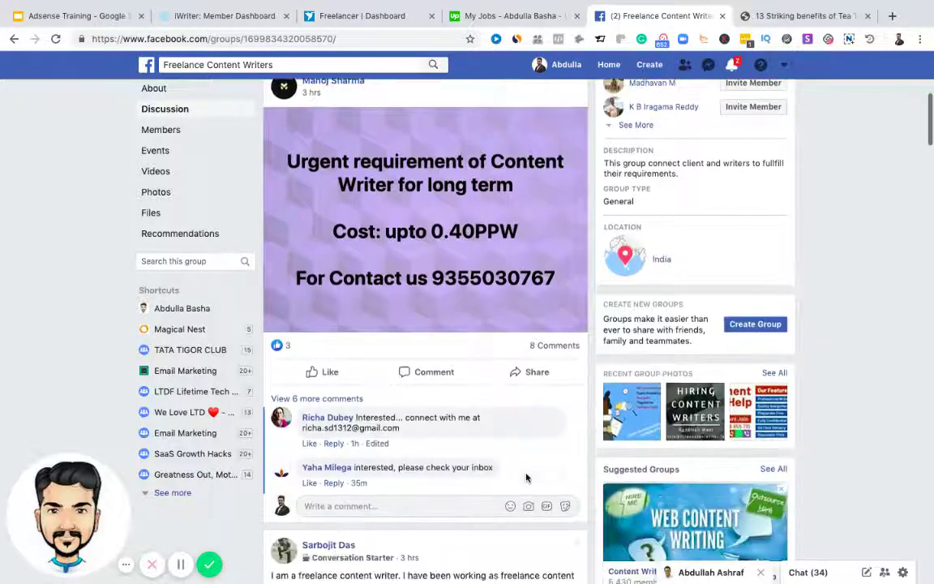
{"action": "scroll", "coordinate": [526, 477], "scroll_direction": "down", "scroll_amount": 1}
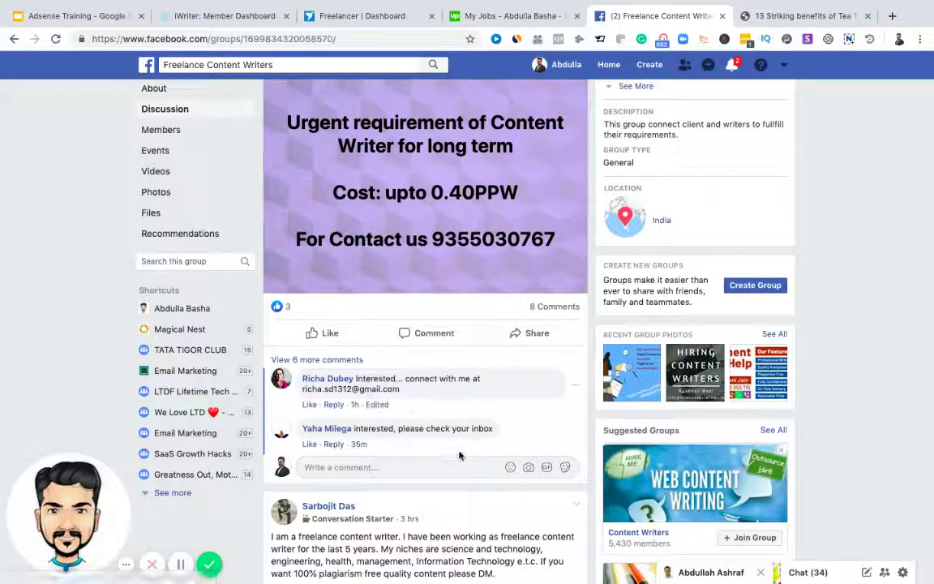
{"action": "scroll", "coordinate": [458, 444], "scroll_direction": "down", "scroll_amount": 7}
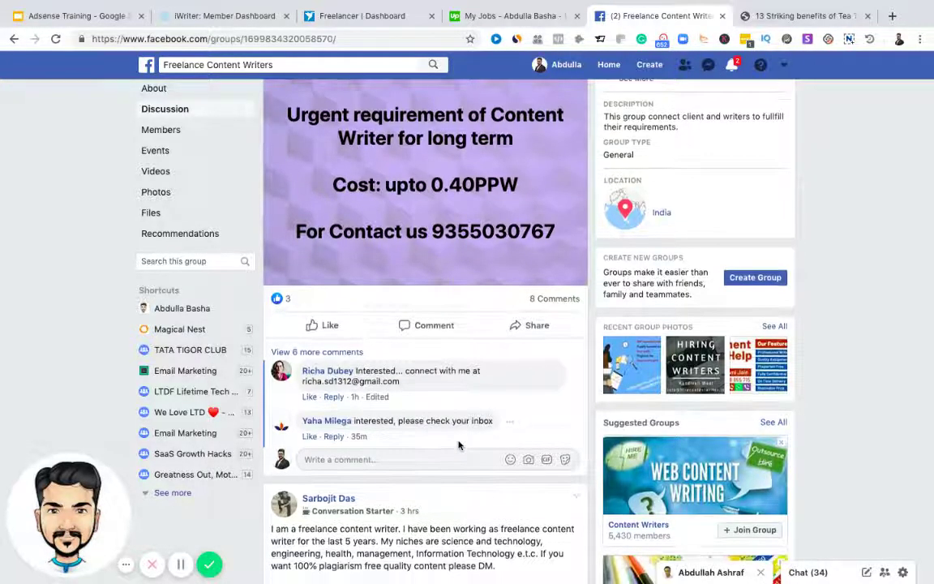
{"action": "scroll", "coordinate": [458, 445], "scroll_direction": "down", "scroll_amount": 3}
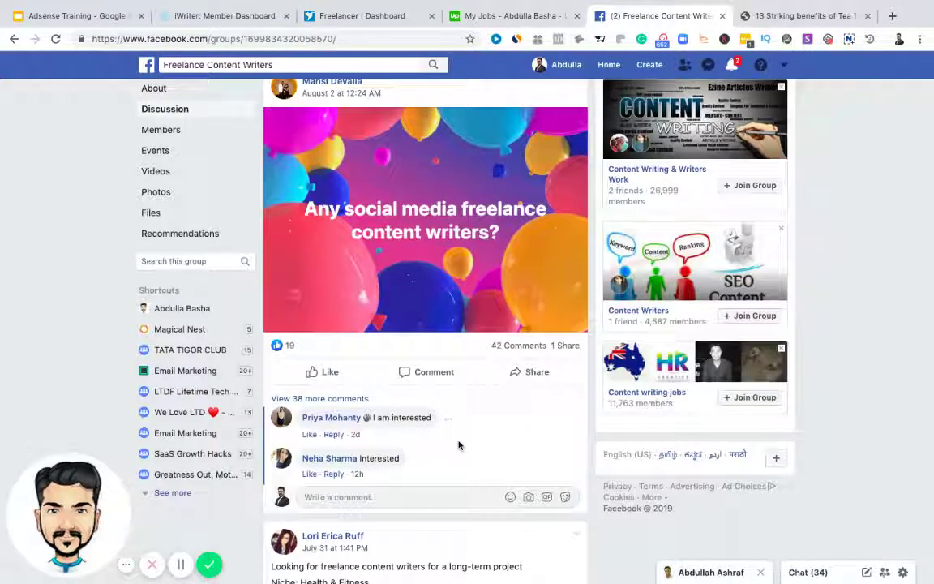
{"action": "scroll", "coordinate": [458, 444], "scroll_direction": "down", "scroll_amount": 6}
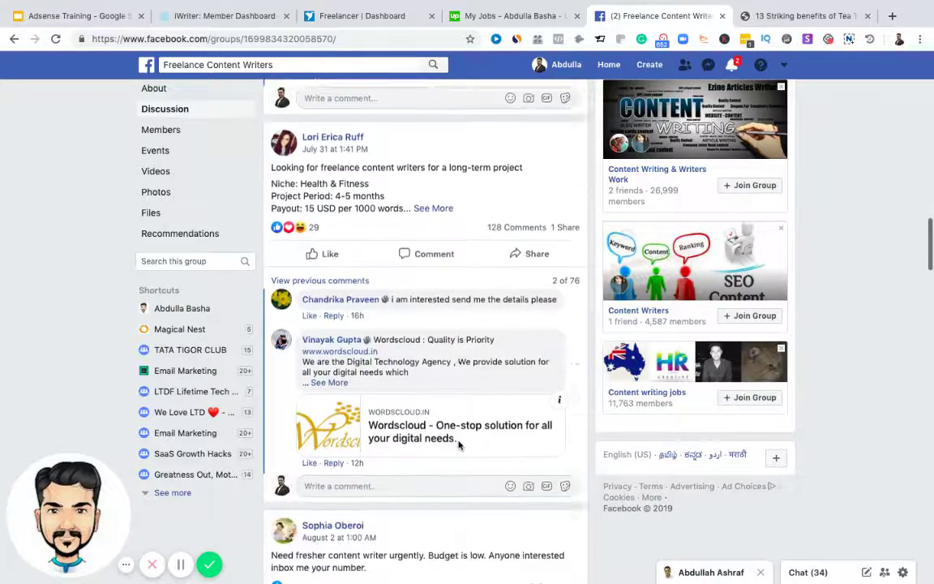
{"action": "scroll", "coordinate": [458, 444], "scroll_direction": "down", "scroll_amount": 5}
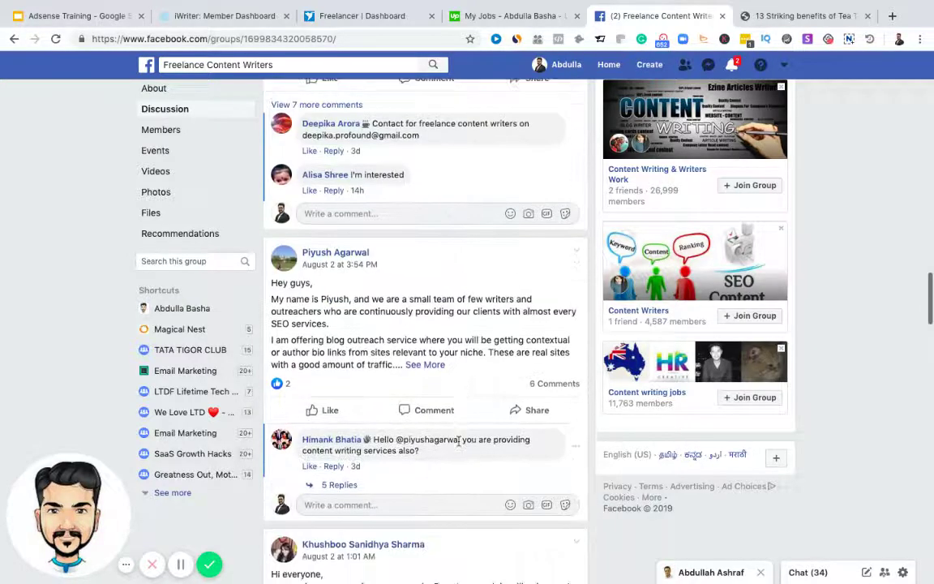
{"action": "scroll", "coordinate": [458, 443], "scroll_direction": "up", "scroll_amount": 8}
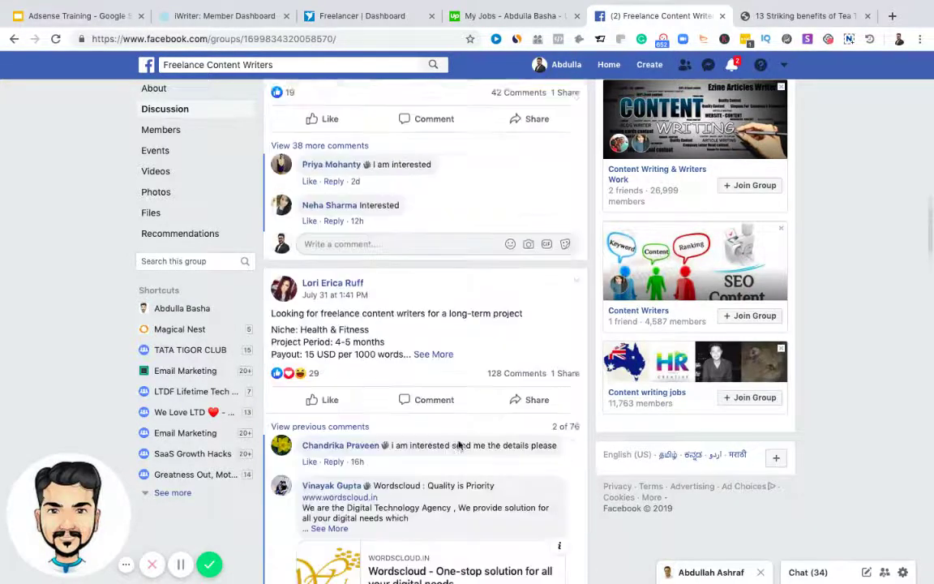
{"action": "scroll", "coordinate": [458, 444], "scroll_direction": "up", "scroll_amount": 15}
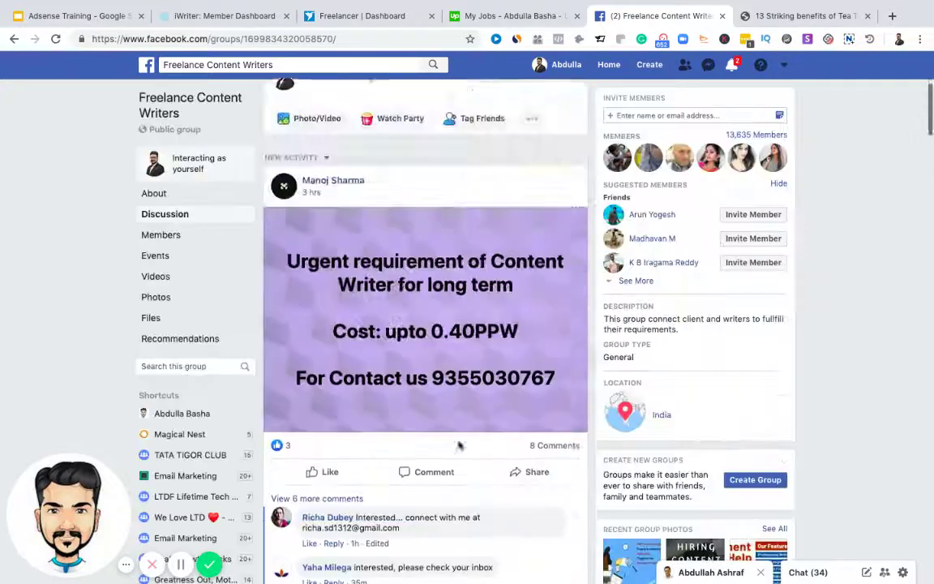
{"action": "scroll", "coordinate": [458, 444], "scroll_direction": "up", "scroll_amount": 3}
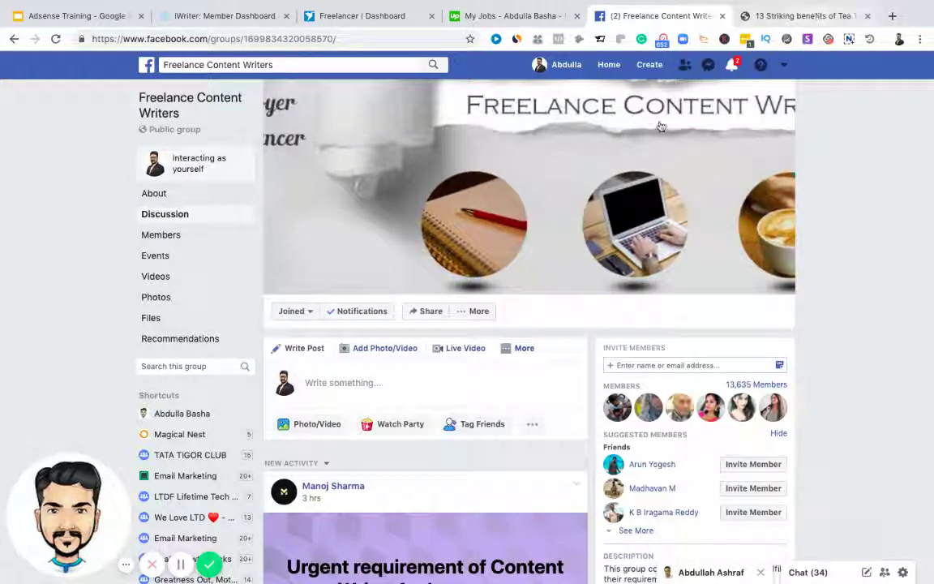
Step: Go from the Tea Tree Oil article to the Wellness 99 home page, then log in at its /wp admin address
{"action": "key", "text": "ctrl+Tab"}
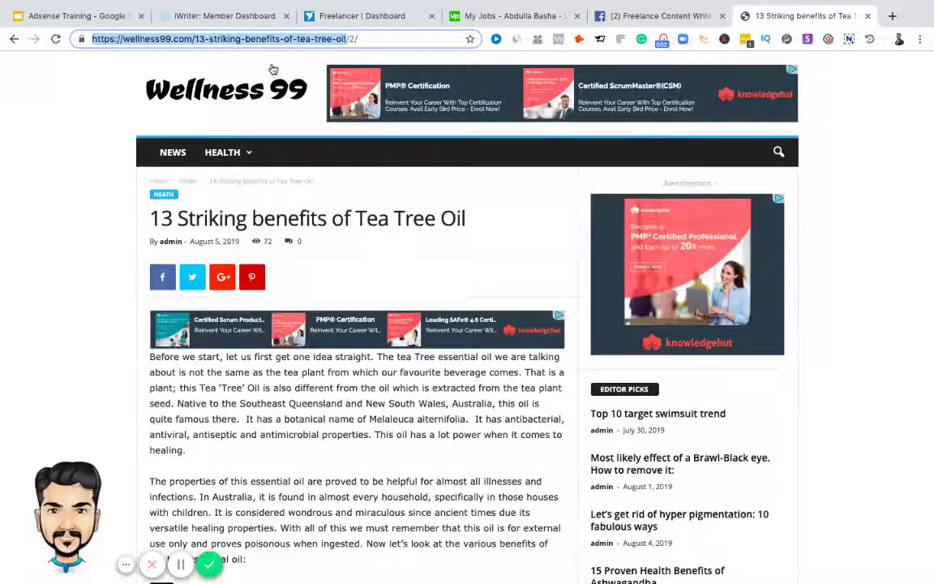
{"action": "key", "text": "Return"}
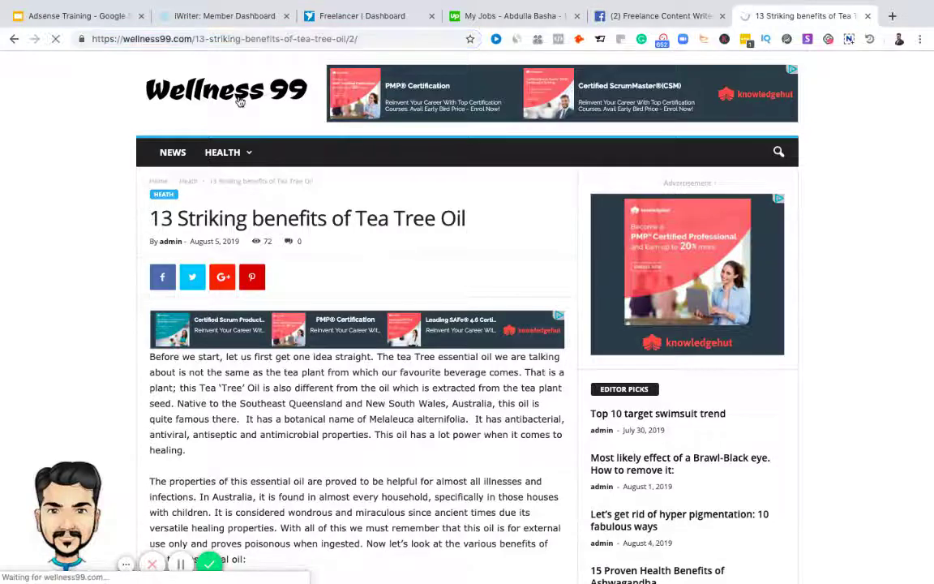
{"action": "left_click", "coordinate": [240, 101]}
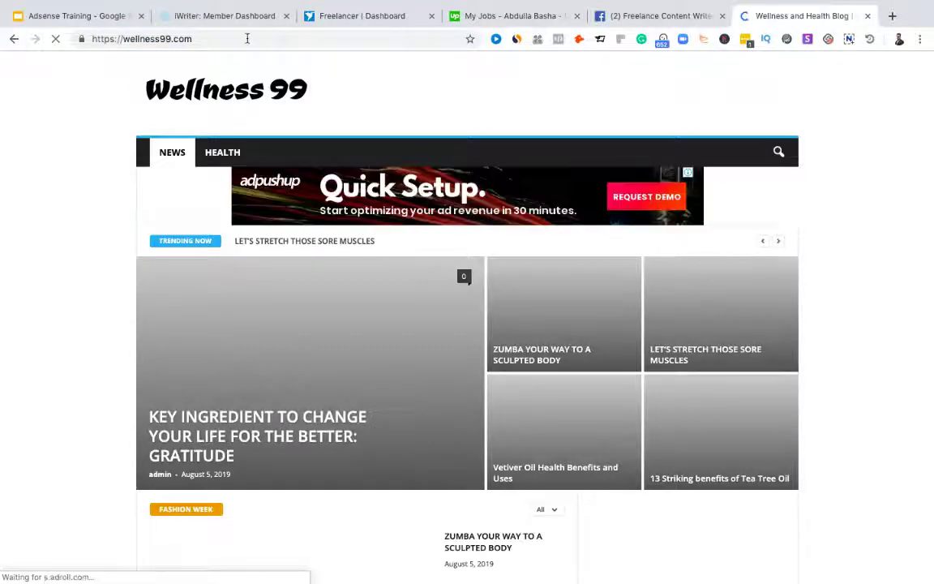
{"action": "left_click", "coordinate": [243, 38]}
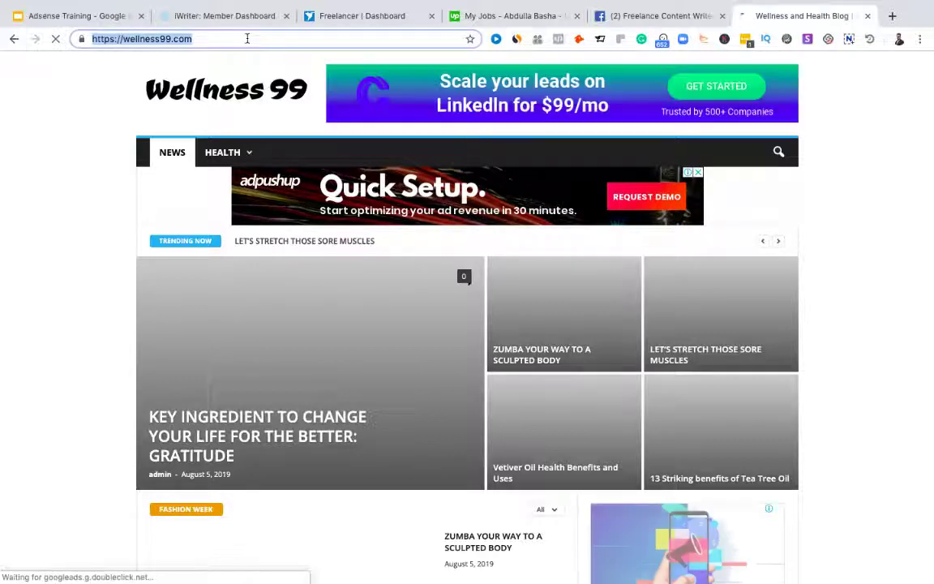
{"action": "left_click", "coordinate": [247, 38]}
{"action": "type", "text": "/wp"}
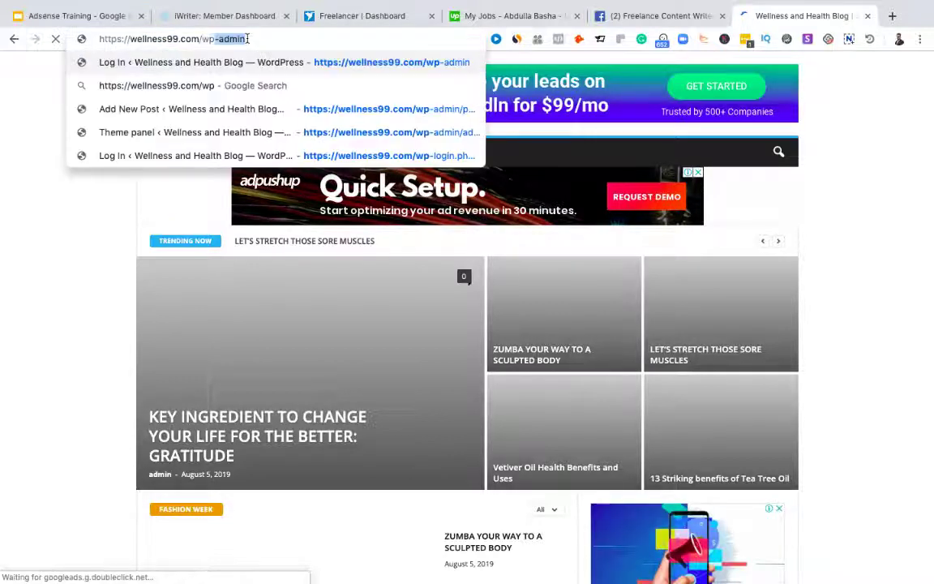
{"action": "key", "text": "Return"}
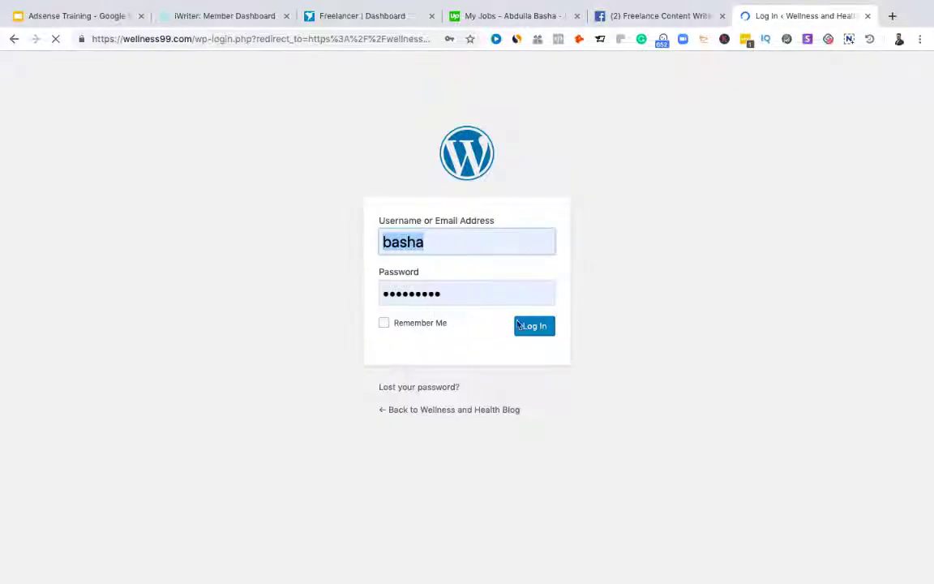
{"action": "left_click", "coordinate": [530, 327]}
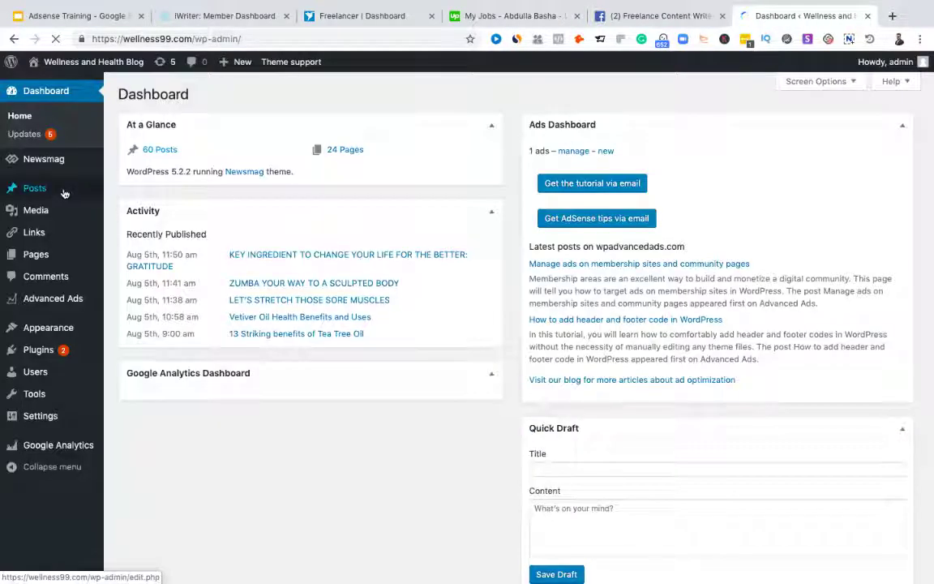
Step: Open All Posts from the Posts menu to list the blog's 60 published posts
{"action": "mouse_move", "coordinate": [64, 193]}
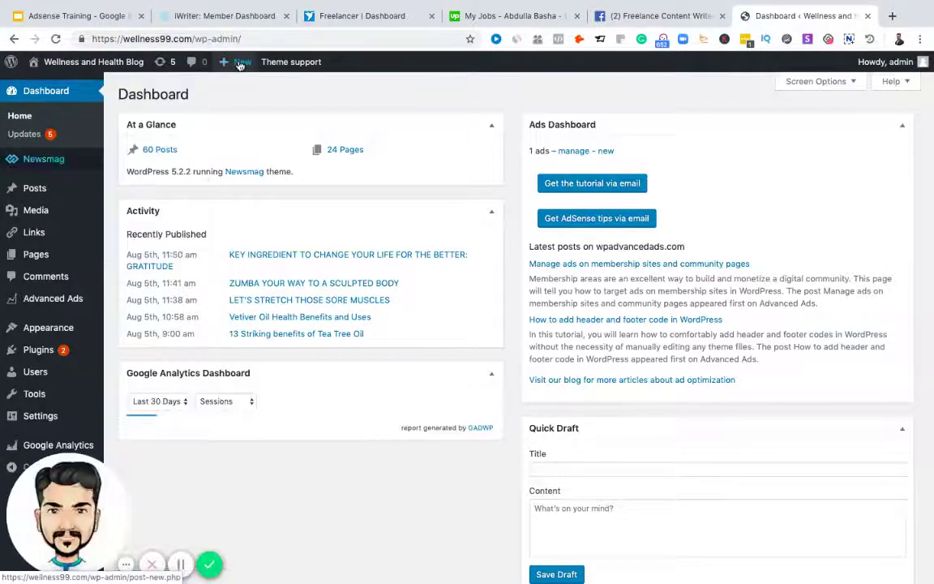
{"action": "mouse_move", "coordinate": [238, 62]}
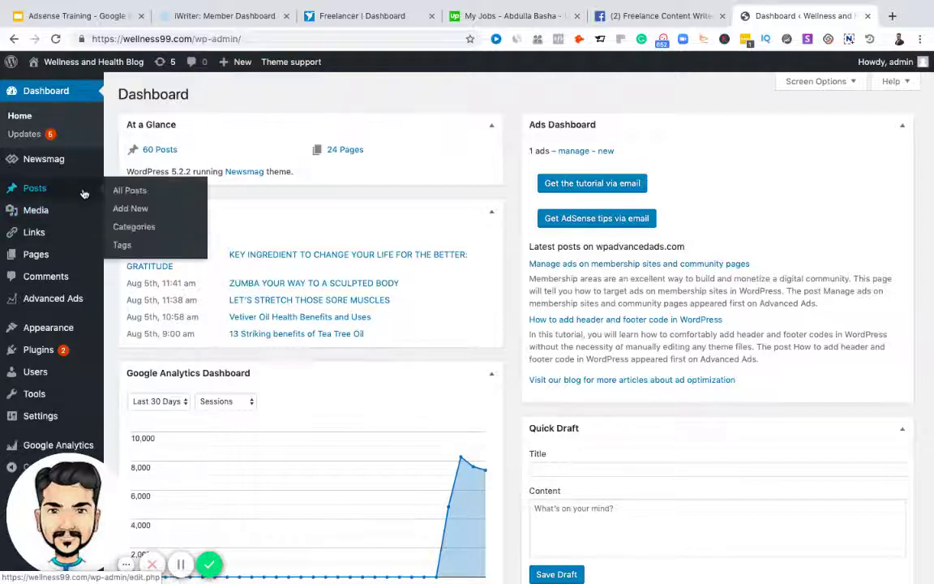
{"action": "left_click", "coordinate": [122, 189]}
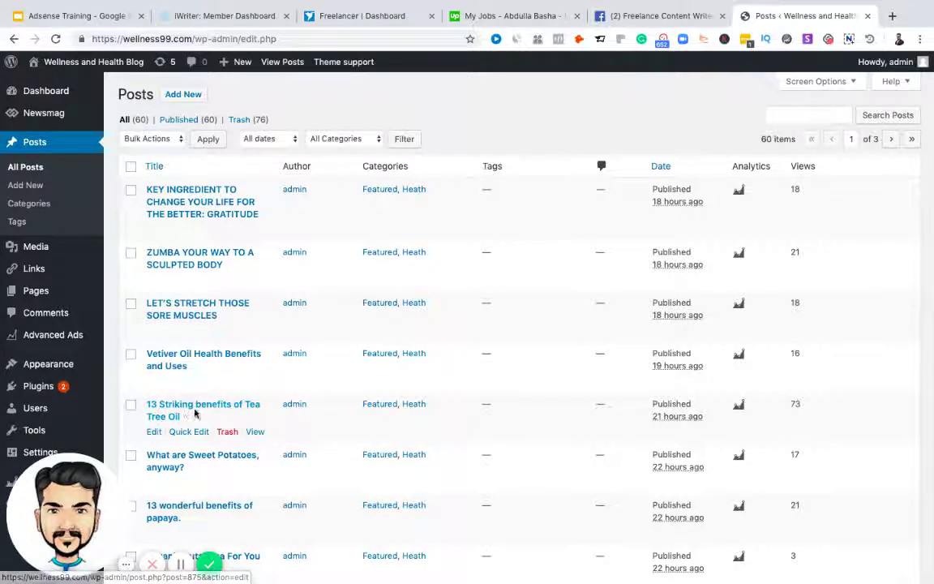
Step: Edit the '13 Striking benefits of Tea Tree Oil' post and scroll down to its Post Settings box
{"action": "left_click", "coordinate": [157, 434]}
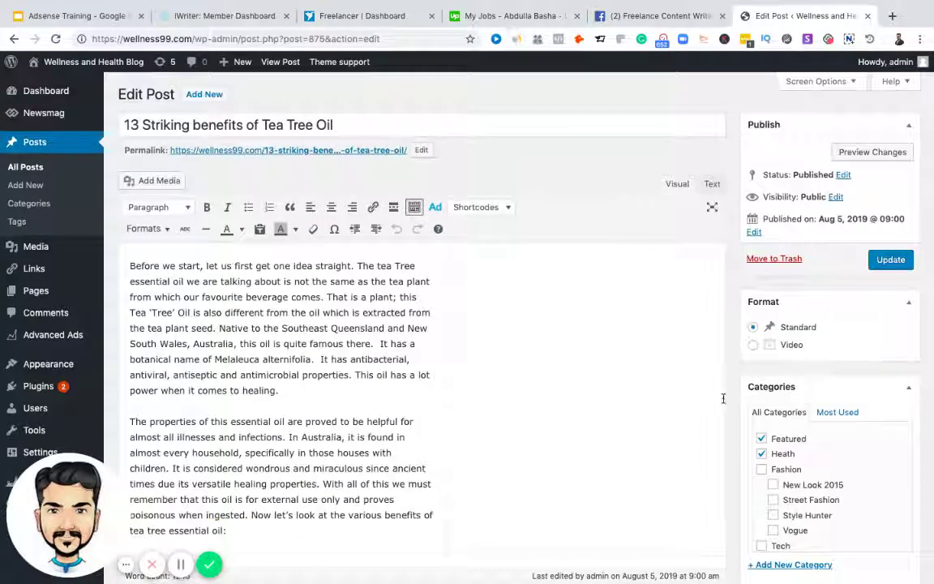
{"action": "scroll", "coordinate": [724, 398], "scroll_direction": "down", "scroll_amount": 15}
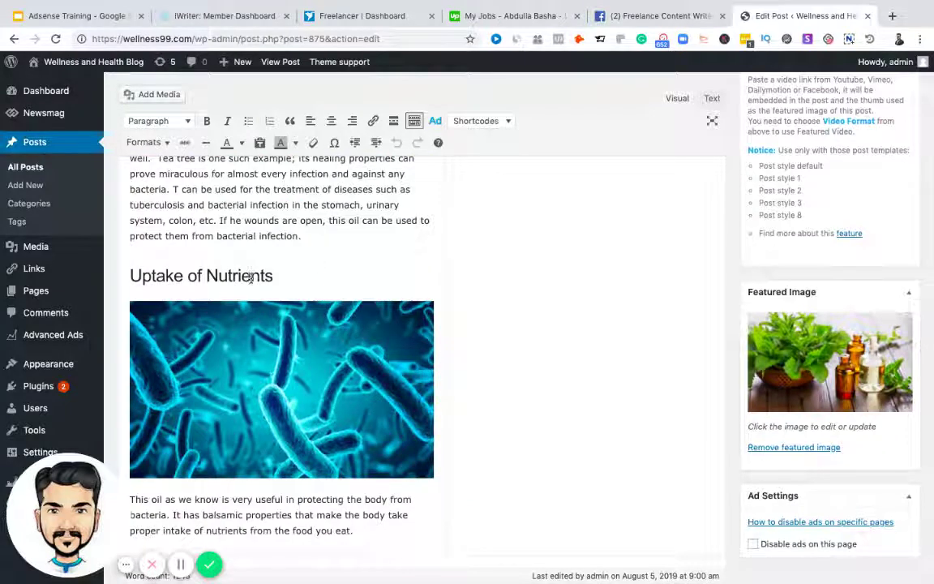
{"action": "scroll", "coordinate": [492, 387], "scroll_direction": "down", "scroll_amount": 10}
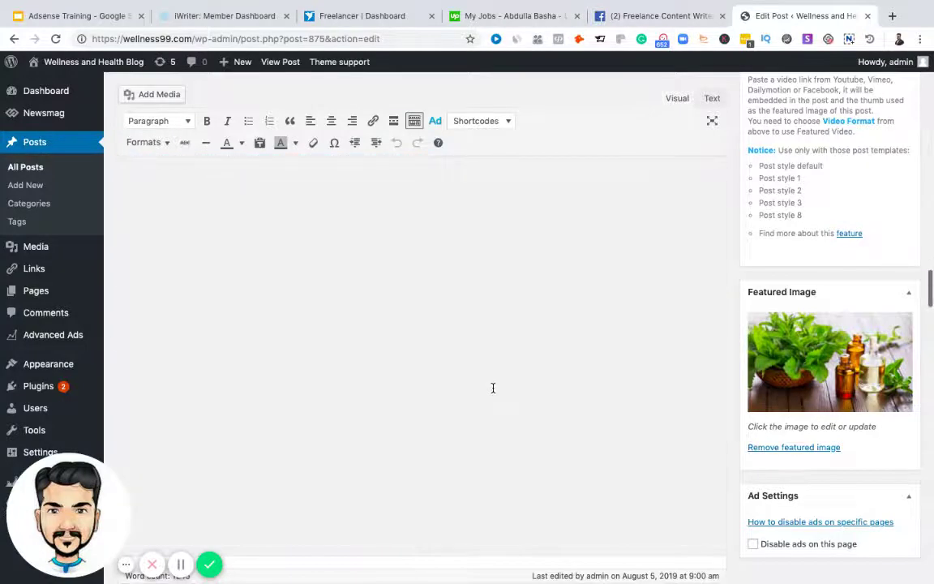
{"action": "scroll", "coordinate": [492, 388], "scroll_direction": "down", "scroll_amount": 10}
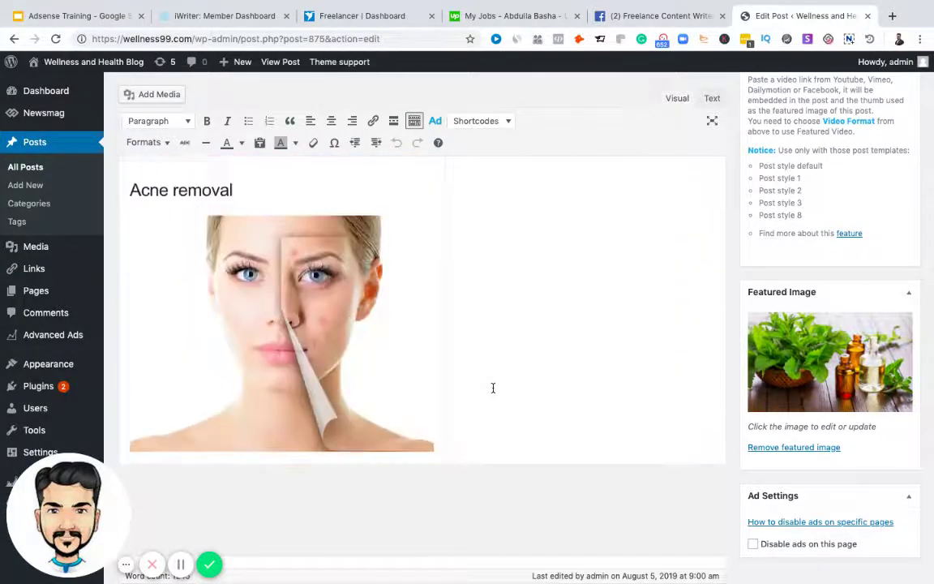
{"action": "scroll", "coordinate": [493, 387], "scroll_direction": "down", "scroll_amount": 10}
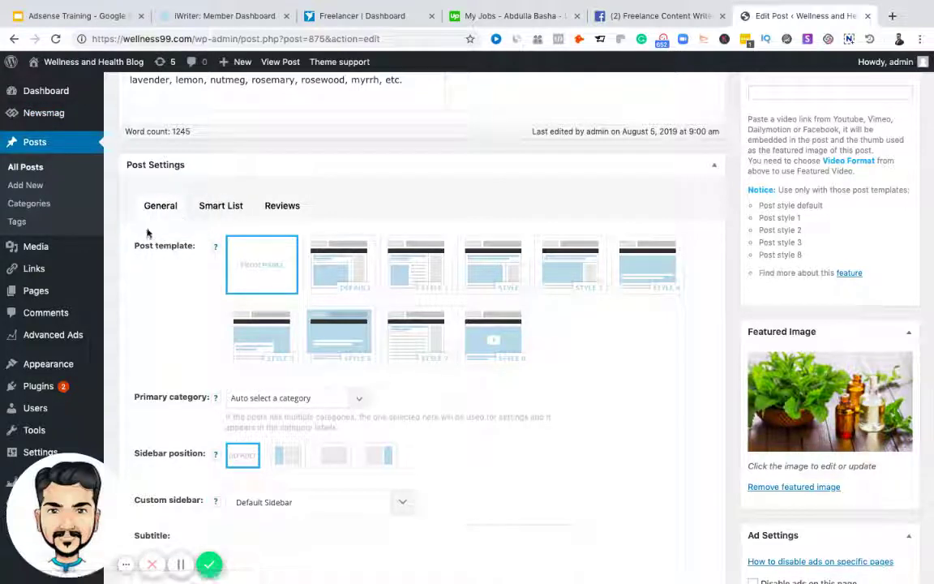
Step: Show the Smart List tab in Post Settings and keep the title tags on Heading 2 (H2 tag)
{"action": "left_click", "coordinate": [215, 205]}
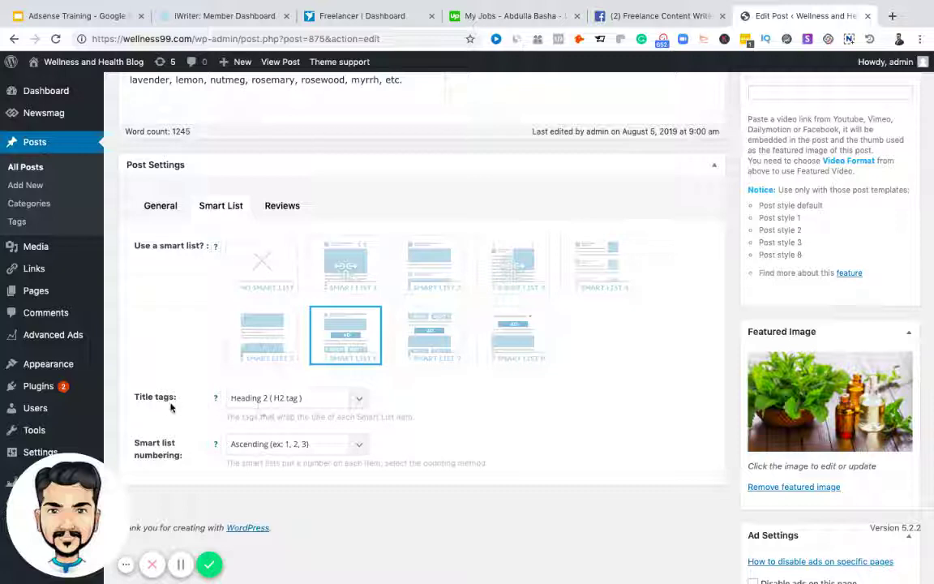
{"action": "left_click", "coordinate": [252, 400]}
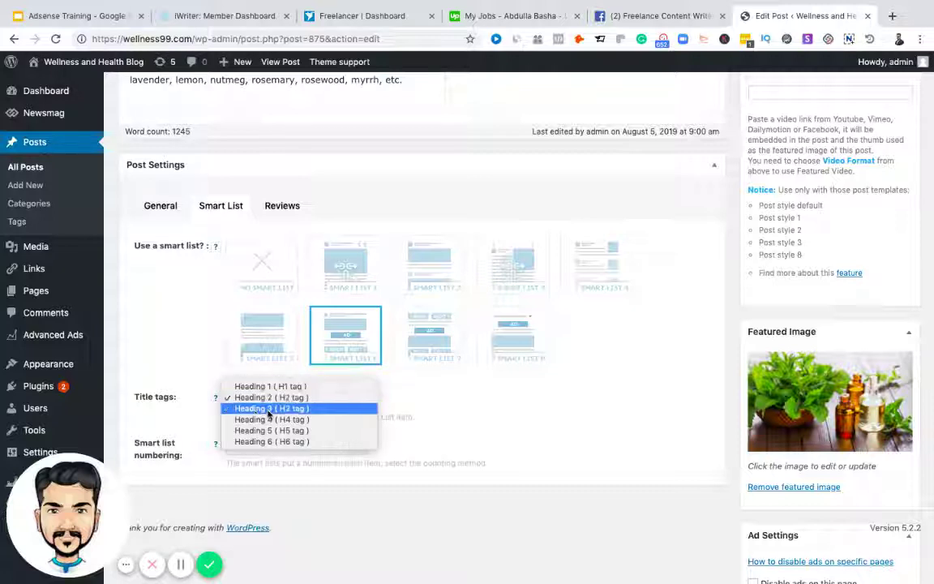
{"action": "left_click", "coordinate": [445, 419]}
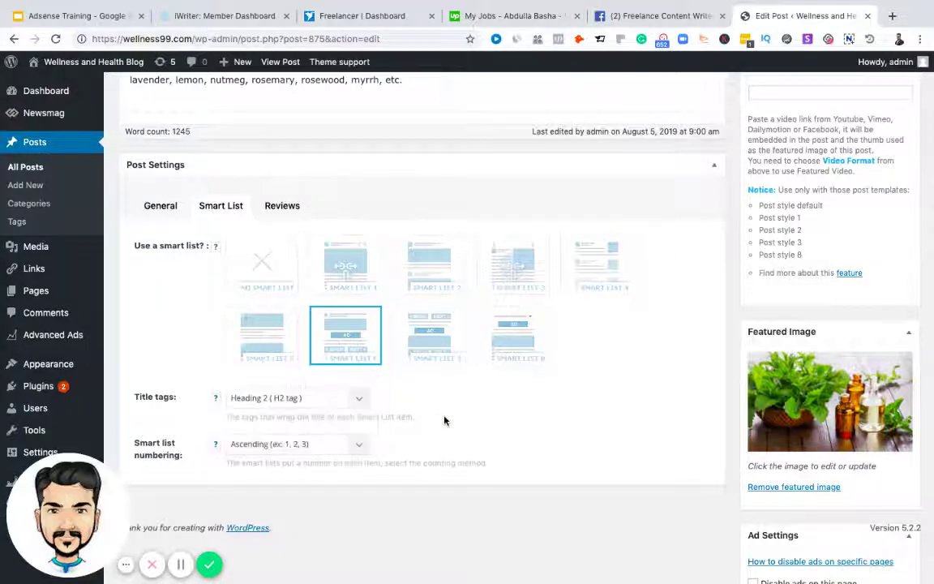
{"action": "scroll", "coordinate": [445, 419], "scroll_direction": "up", "scroll_amount": 10}
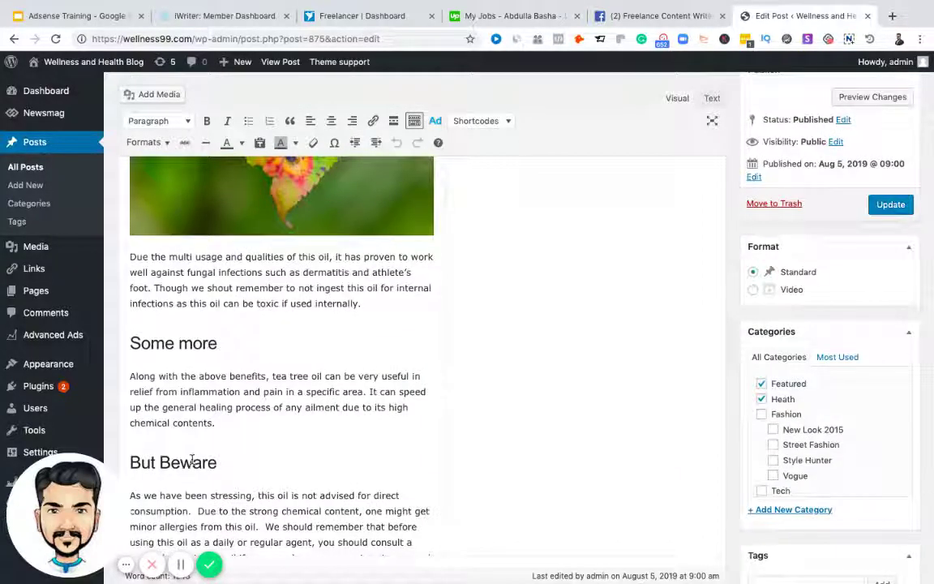
{"action": "left_click", "coordinate": [192, 460]}
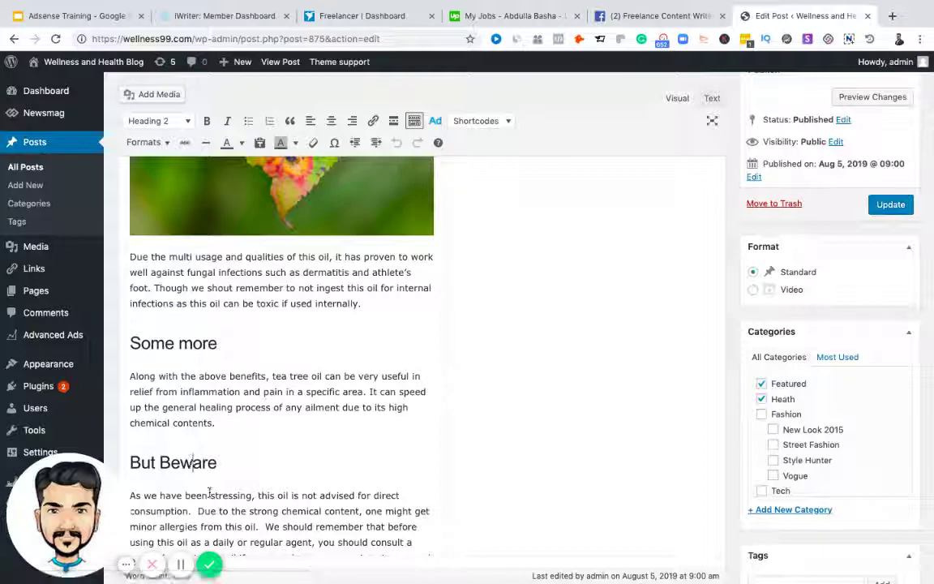
{"action": "left_click", "coordinate": [210, 491]}
{"action": "double_click", "coordinate": [209, 493]}
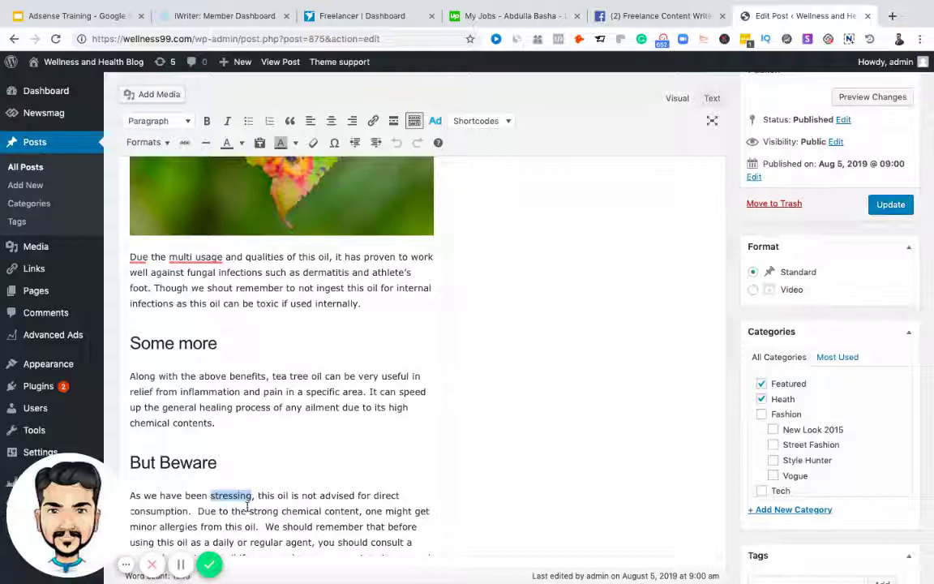
{"action": "left_click_drag", "start_coordinate": [217, 463], "coordinate": [129, 463]}
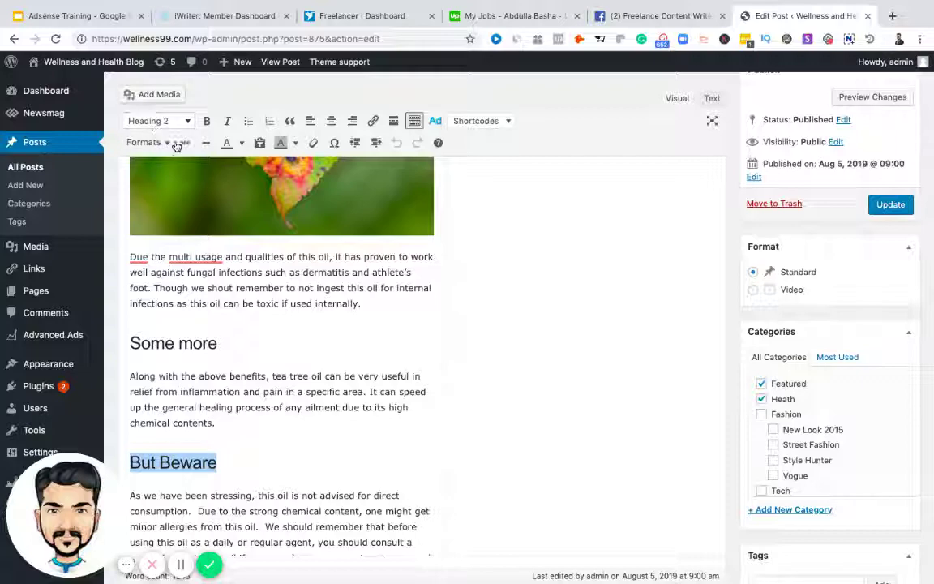
{"action": "scroll", "coordinate": [372, 449], "scroll_direction": "down", "scroll_amount": 8}
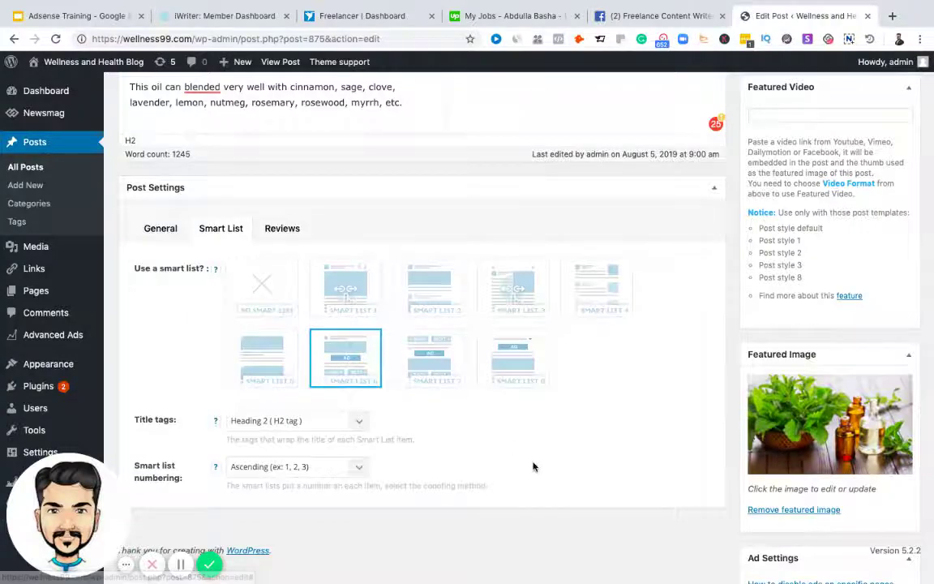
{"action": "scroll", "coordinate": [532, 465], "scroll_direction": "down", "scroll_amount": 2}
{"action": "scroll", "coordinate": [532, 463], "scroll_direction": "up", "scroll_amount": 15}
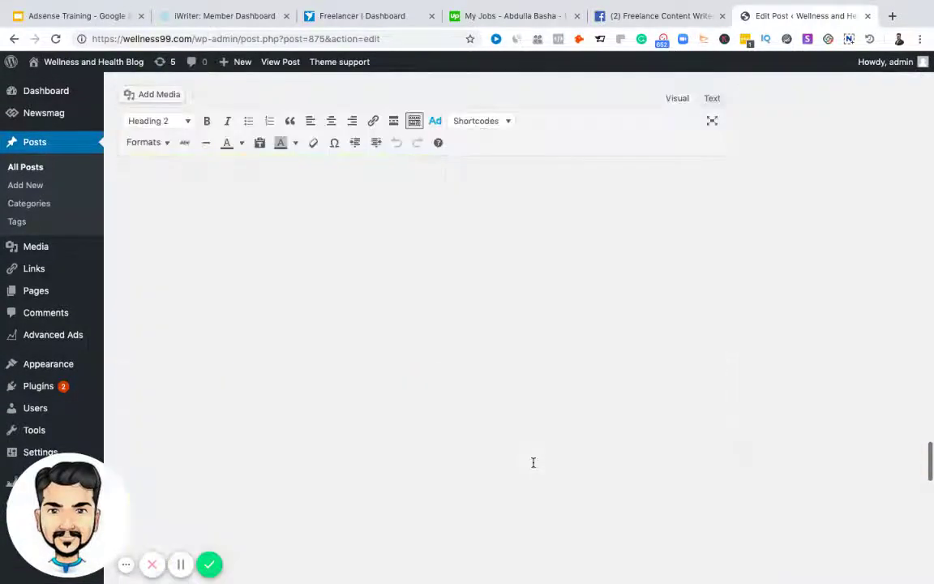
{"action": "scroll", "coordinate": [532, 462], "scroll_direction": "up", "scroll_amount": 10}
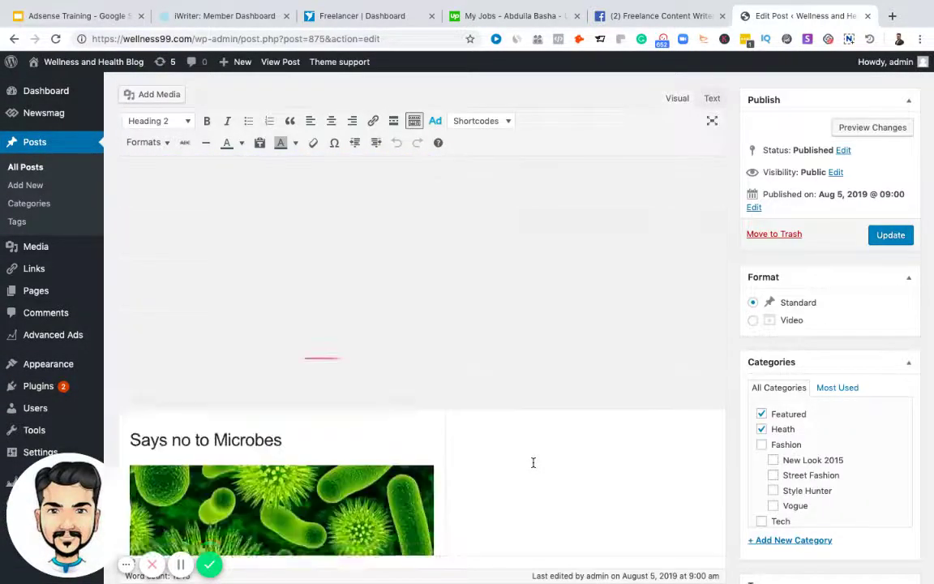
{"action": "scroll", "coordinate": [533, 462], "scroll_direction": "up", "scroll_amount": 15}
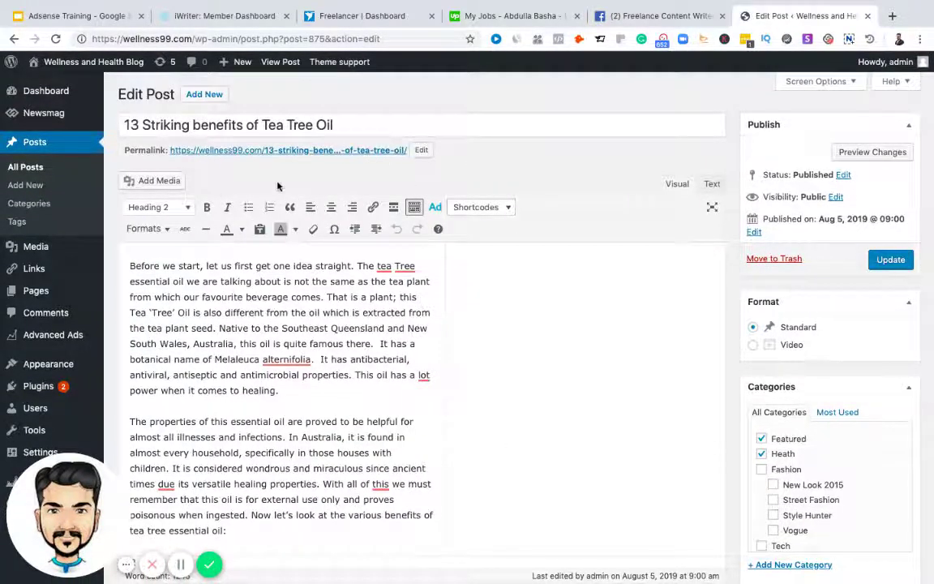
Step: View the live Tea Tree Oil post and scroll down to its first numbered item, '1 Antibacterial'
{"action": "left_click", "coordinate": [279, 61]}
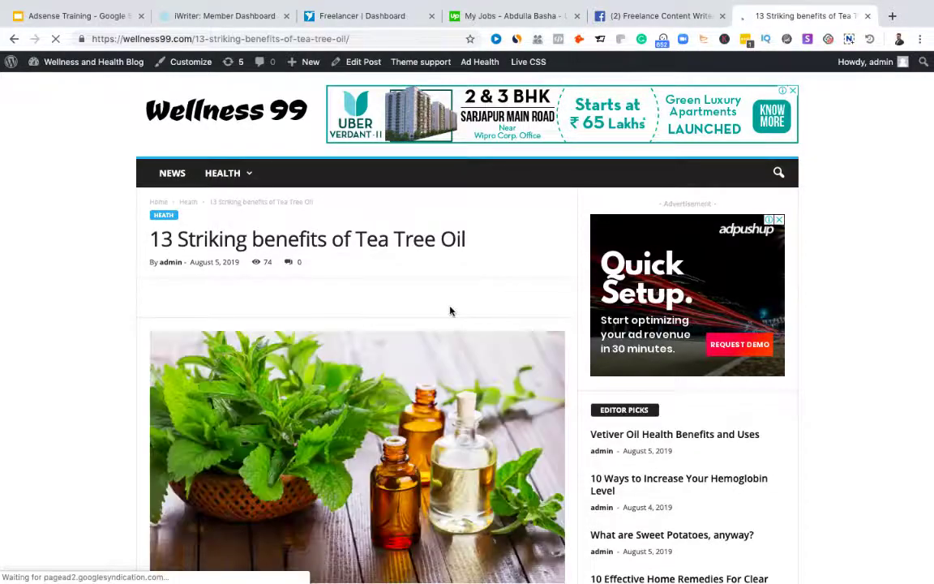
{"action": "scroll", "coordinate": [450, 310], "scroll_direction": "down", "scroll_amount": 5}
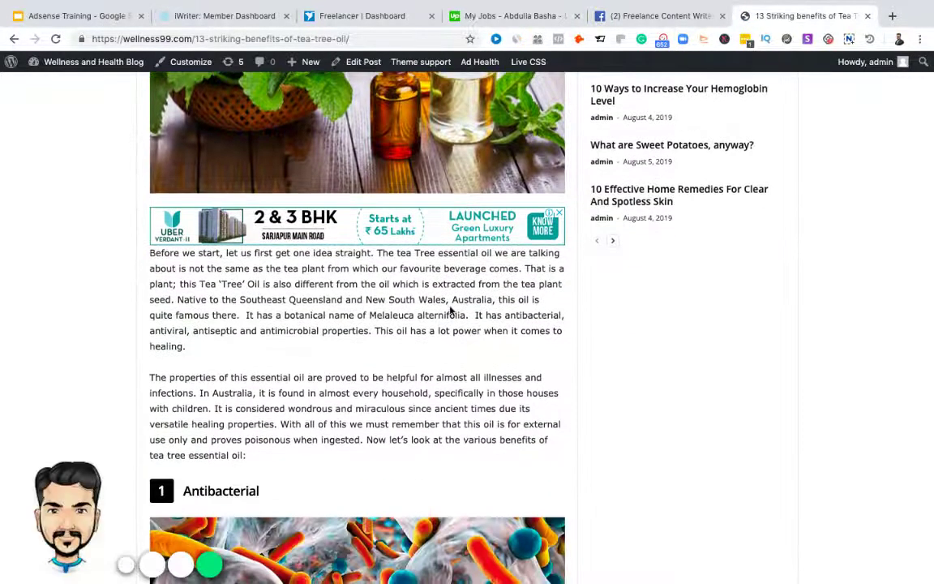
{"action": "scroll", "coordinate": [451, 311], "scroll_direction": "down", "scroll_amount": 5}
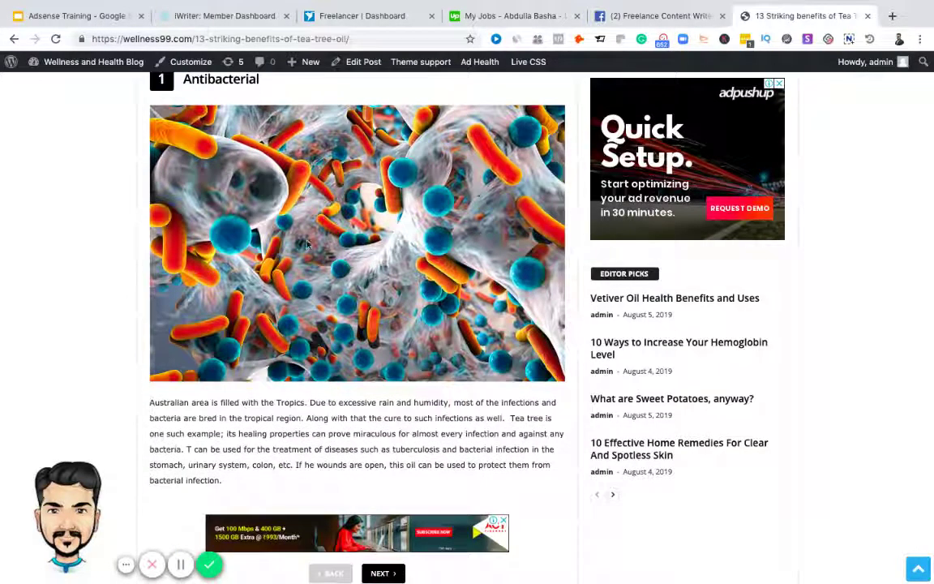
{"action": "scroll", "coordinate": [306, 243], "scroll_direction": "down", "scroll_amount": 2}
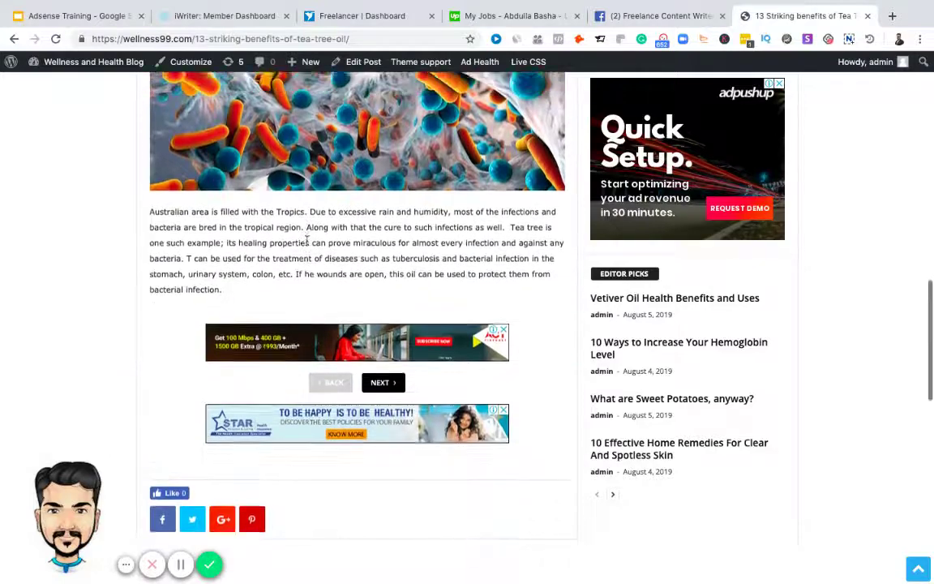
{"action": "scroll", "coordinate": [306, 243], "scroll_direction": "up", "scroll_amount": 15}
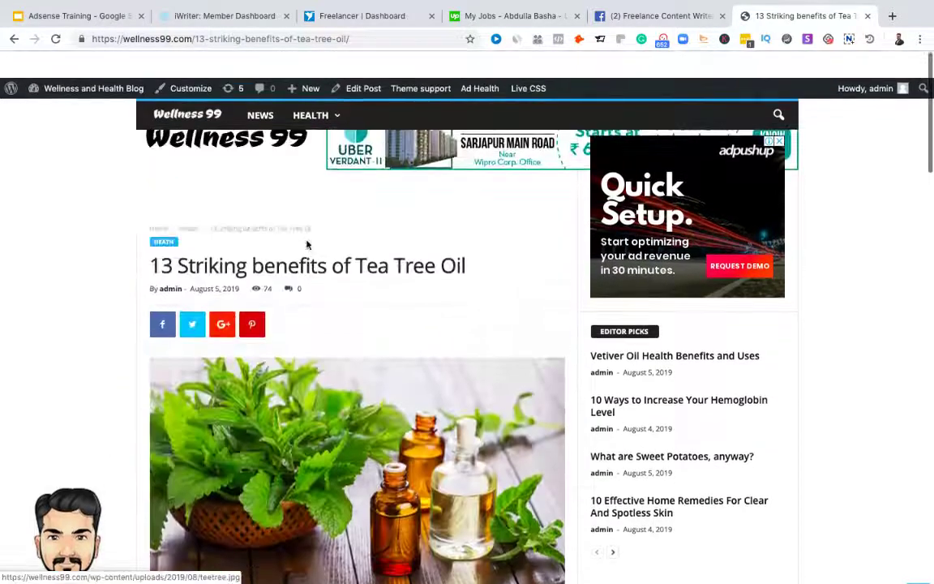
{"action": "scroll", "coordinate": [476, 379], "scroll_direction": "down", "scroll_amount": 1}
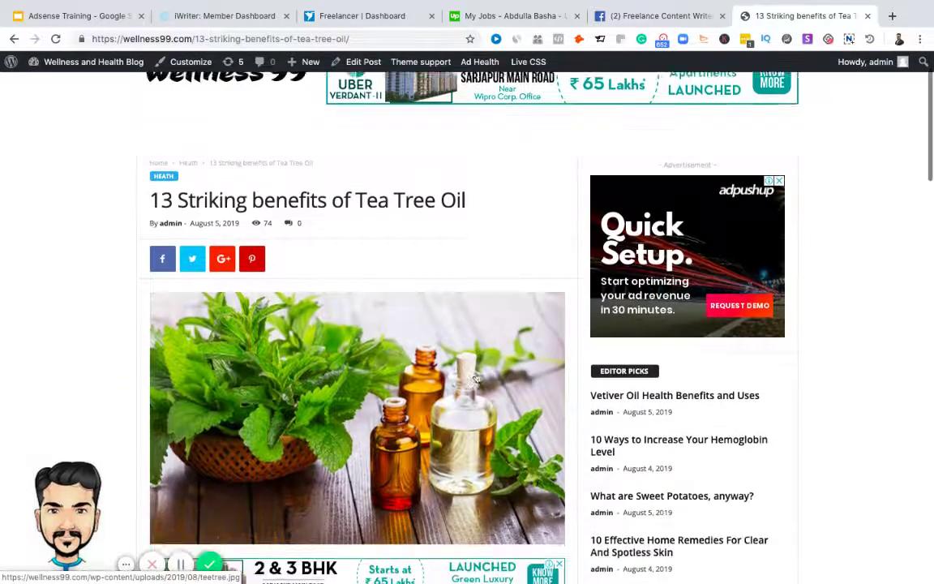
{"action": "scroll", "coordinate": [476, 379], "scroll_direction": "down", "scroll_amount": 4}
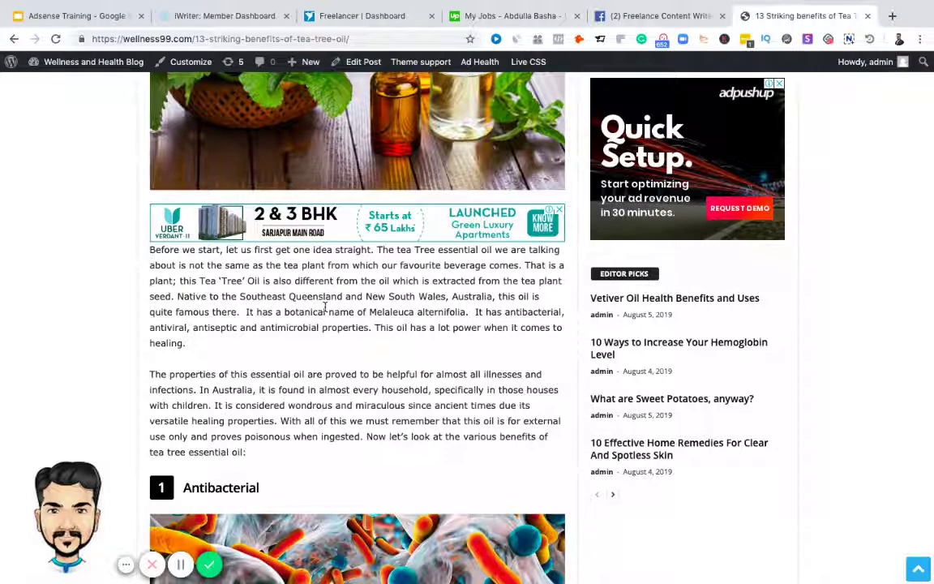
Step: Return to the Adsense Training presentation's slide 1, the Topics Covered slide listing nine topics
{"action": "left_click", "coordinate": [81, 15]}
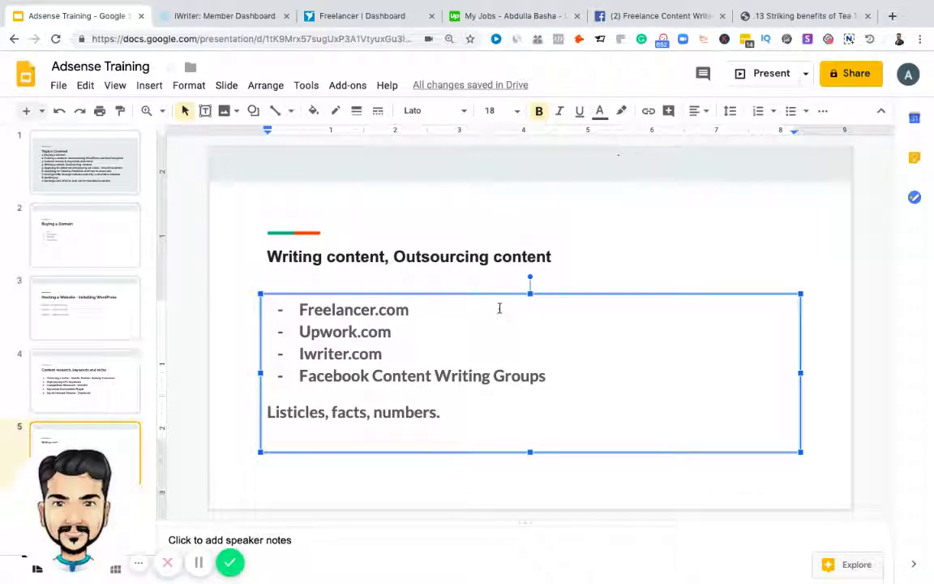
{"action": "left_click", "coordinate": [134, 171]}
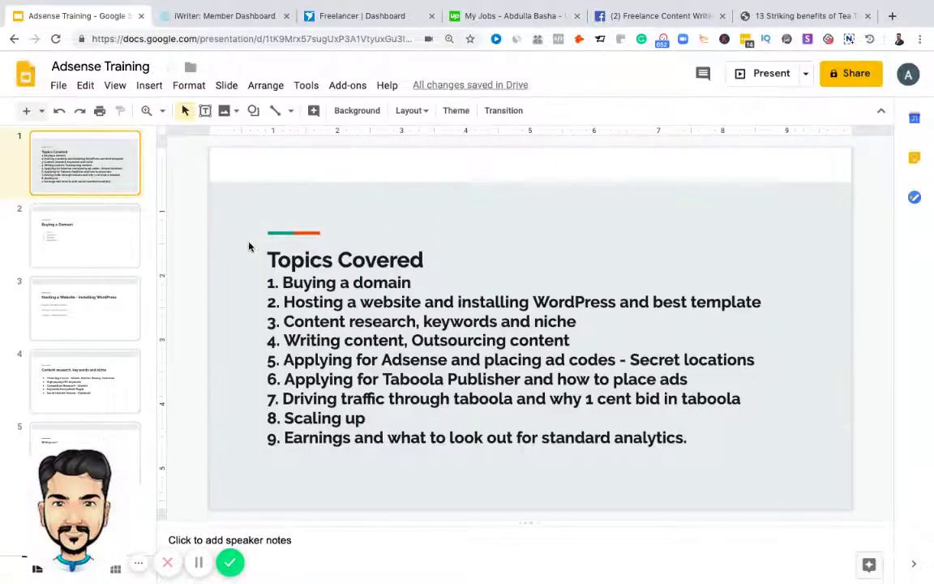